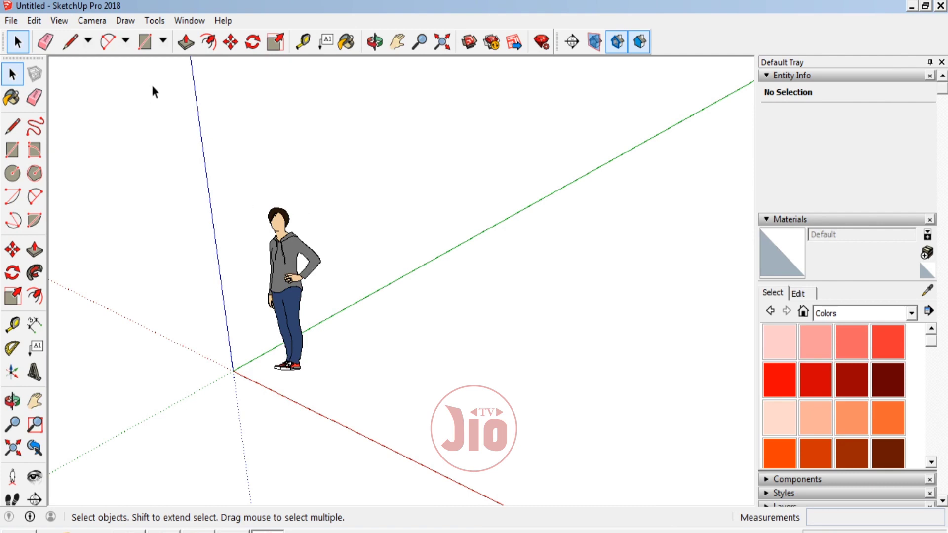
Step: Delete the Stacy figure and set Model Info length units to Decimal cm, precision 0,0cm
{"action": "left_click", "coordinate": [296, 281]}
{"action": "key", "text": "Delete"}
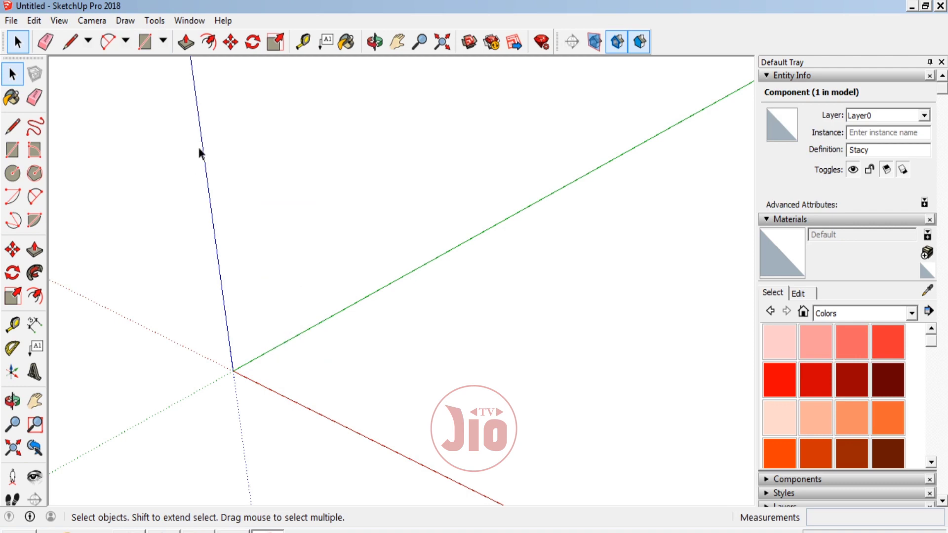
{"action": "left_click", "coordinate": [59, 21]}
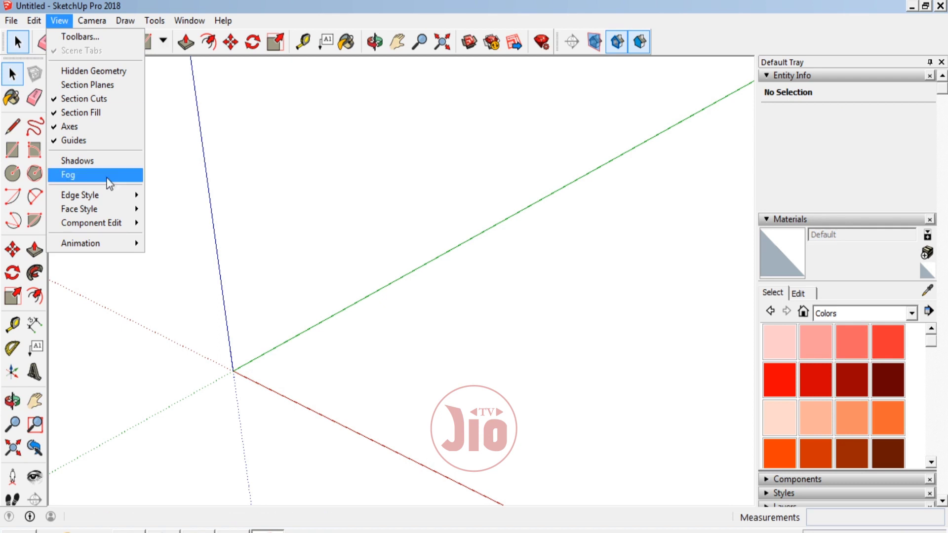
{"action": "mouse_move", "coordinate": [81, 243]}
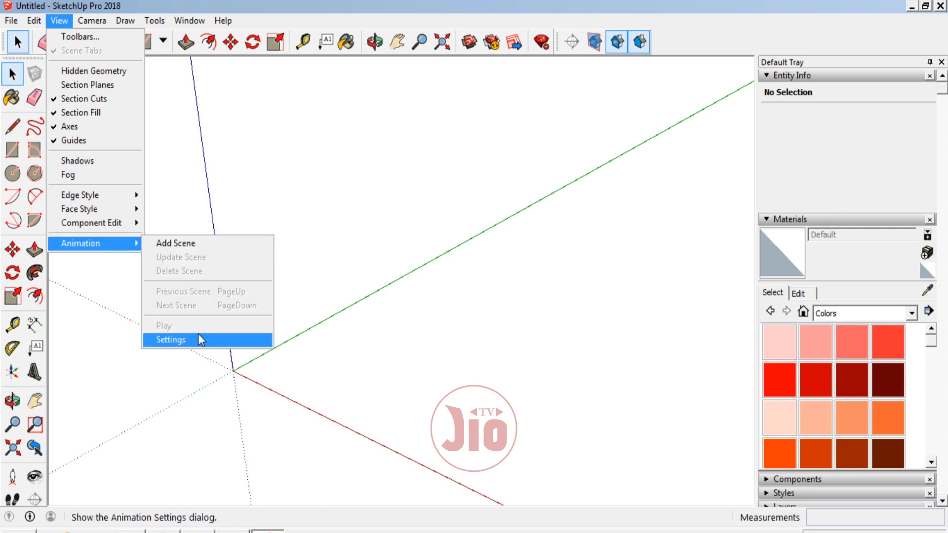
{"action": "left_click", "coordinate": [197, 340]}
{"action": "left_click", "coordinate": [461, 180]}
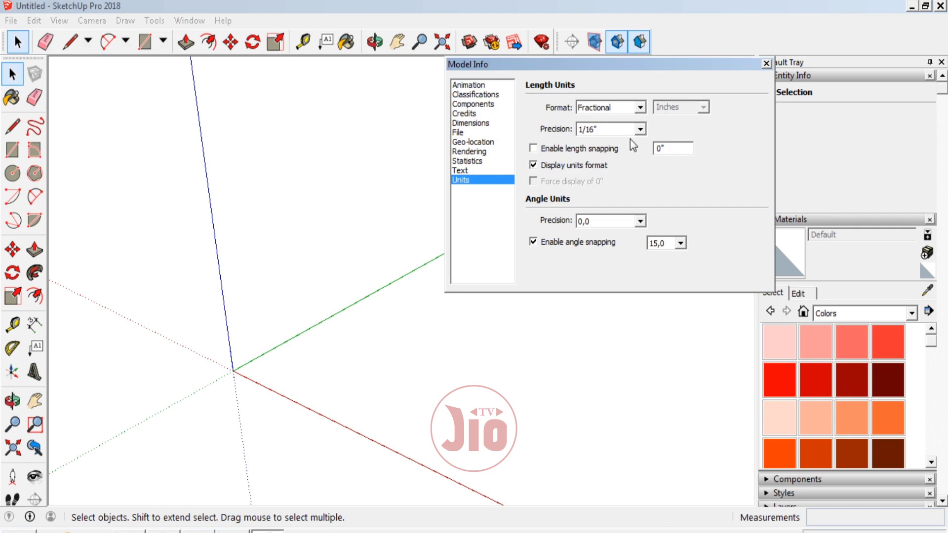
{"action": "left_click", "coordinate": [640, 106]}
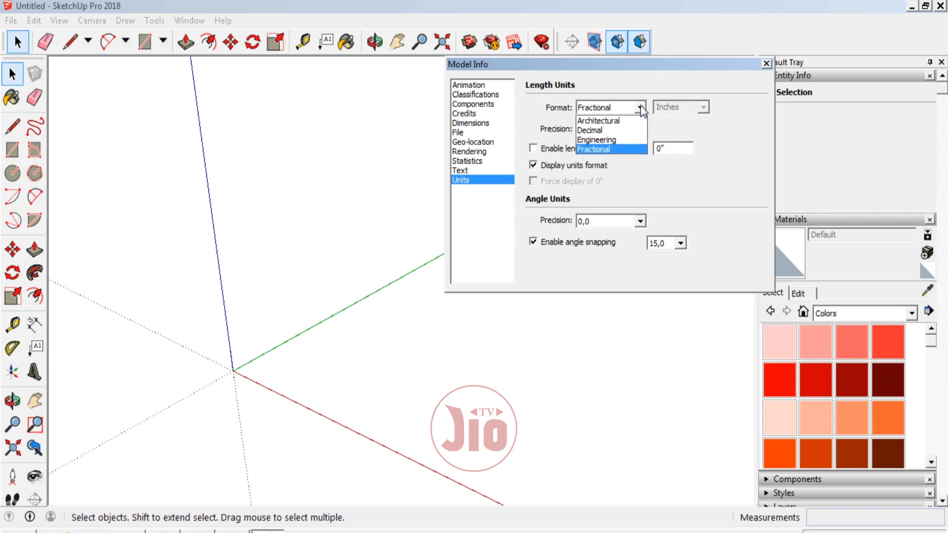
{"action": "left_click", "coordinate": [622, 129]}
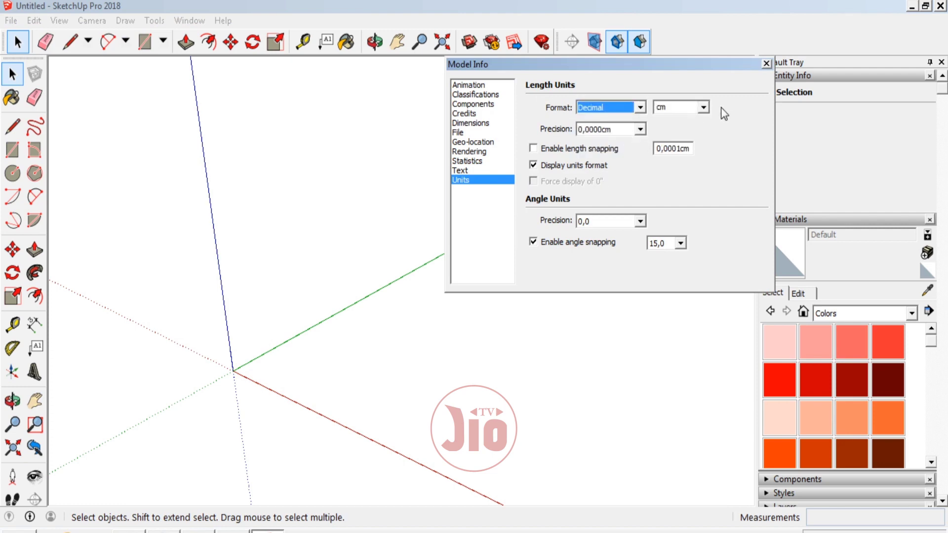
{"action": "left_click", "coordinate": [628, 129]}
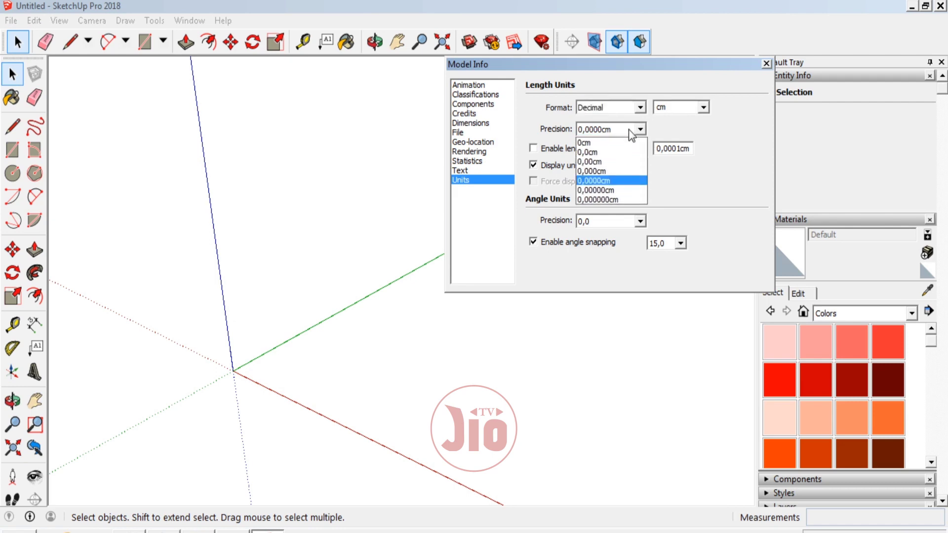
{"action": "left_click", "coordinate": [608, 154]}
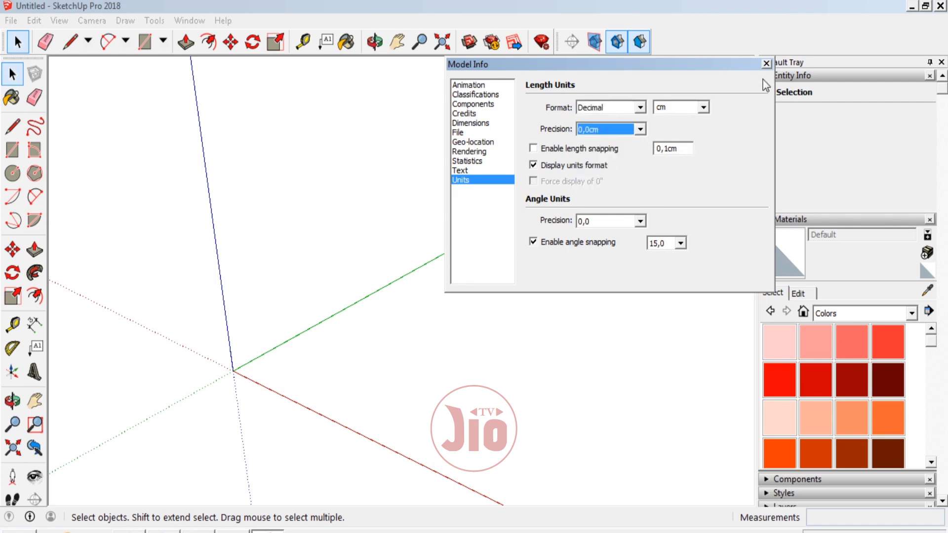
{"action": "left_click", "coordinate": [766, 64]}
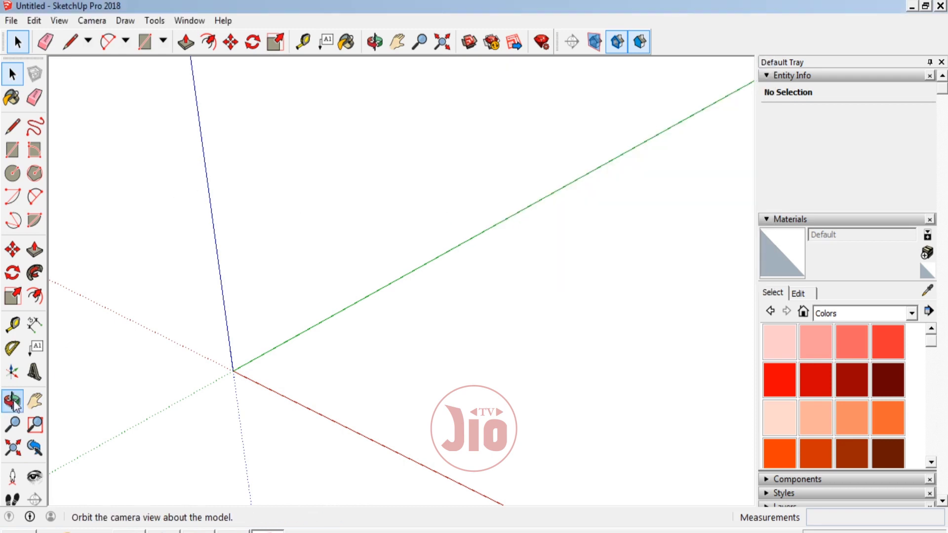
Step: Draw a rectangle from the origin and push/pull it up into a box
{"action": "left_click", "coordinate": [13, 153]}
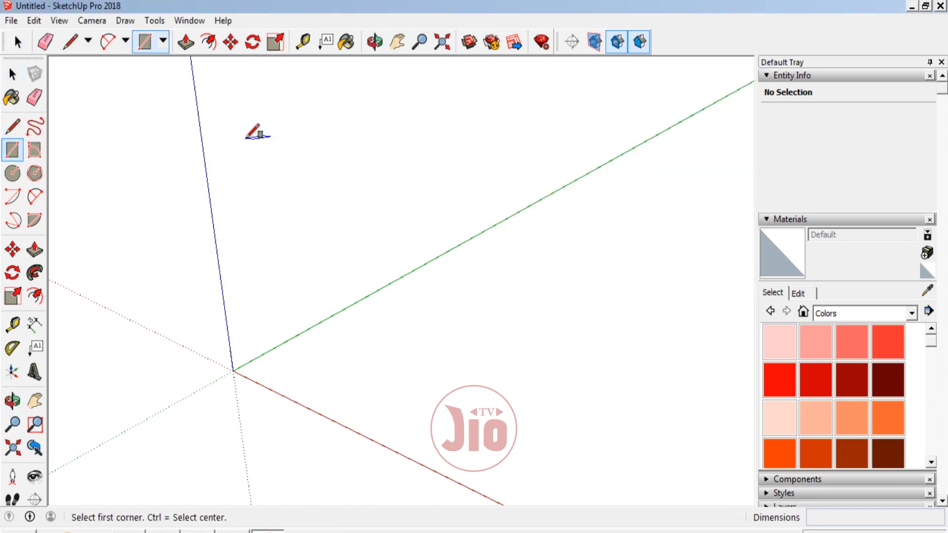
{"action": "left_click", "coordinate": [232, 371]}
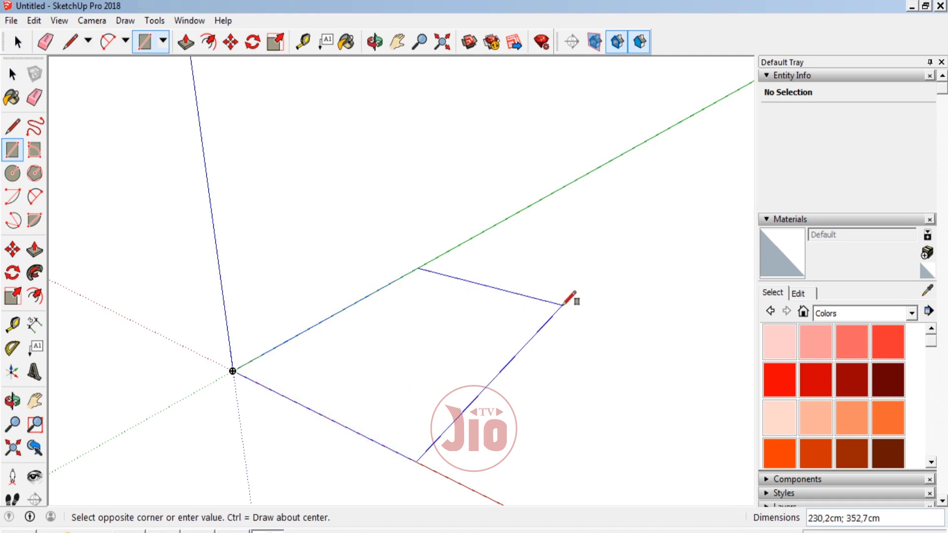
{"action": "left_click", "coordinate": [580, 303]}
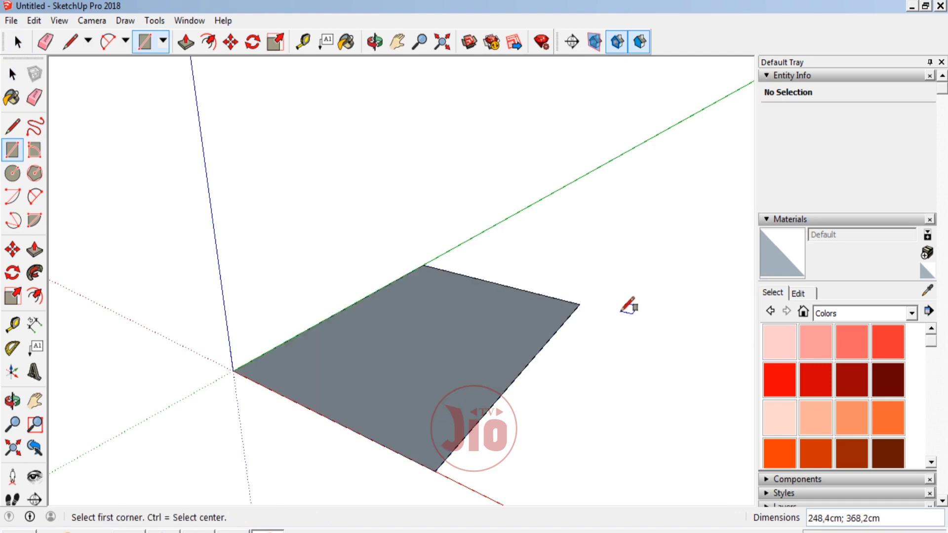
{"action": "key", "text": "p"}
{"action": "left_click", "coordinate": [442, 374]}
{"action": "left_click", "coordinate": [416, 239]}
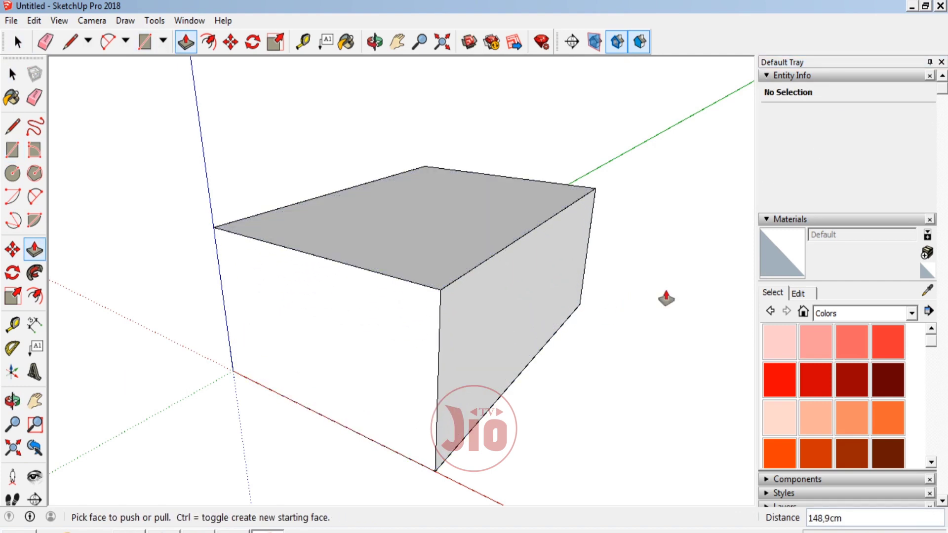
Step: Paint the whole box with the red Color A05 material and orbit to look down on it
{"action": "left_click", "coordinate": [13, 74]}
{"action": "triple_click", "coordinate": [430, 296]}
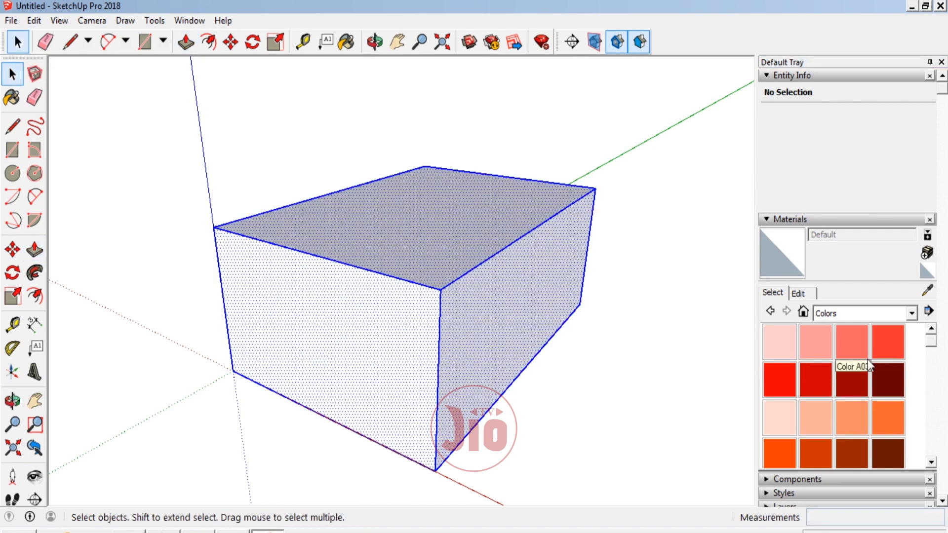
{"action": "left_click", "coordinate": [779, 379]}
{"action": "left_click", "coordinate": [365, 232]}
{"action": "left_click", "coordinate": [12, 74]}
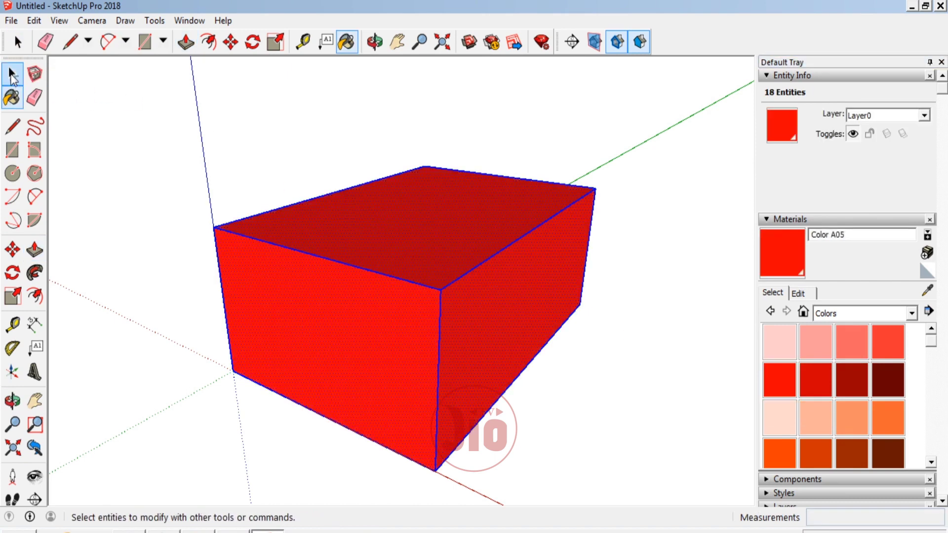
{"action": "left_click", "coordinate": [505, 256]}
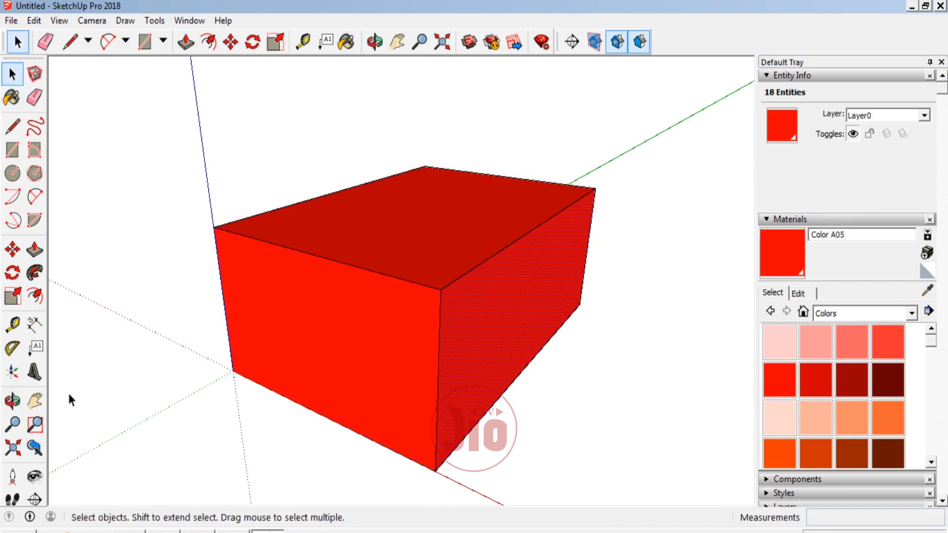
{"action": "left_click", "coordinate": [12, 399]}
{"action": "mouse_move", "coordinate": [491, 294]}
{"action": "left_mouse_down"}
{"action": "mouse_move", "coordinate": [408, 313]}
{"action": "mouse_move", "coordinate": [357, 234]}
{"action": "mouse_move", "coordinate": [446, 277]}
{"action": "mouse_move", "coordinate": [226, 216]}
{"action": "mouse_move", "coordinate": [383, 258]}
{"action": "mouse_move", "coordinate": [497, 258]}
{"action": "mouse_move", "coordinate": [402, 258]}
{"action": "mouse_move", "coordinate": [514, 218]}
{"action": "mouse_move", "coordinate": [394, 285]}
{"action": "mouse_move", "coordinate": [434, 297]}
{"action": "left_mouse_up"}
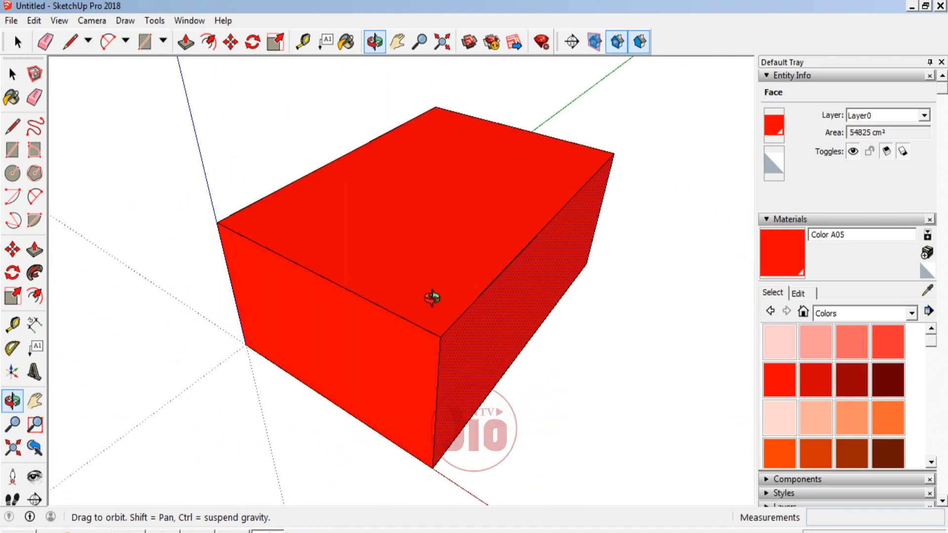
Step: Draw a triangle on the box's top face, then undo it
{"action": "left_click", "coordinate": [22, 132]}
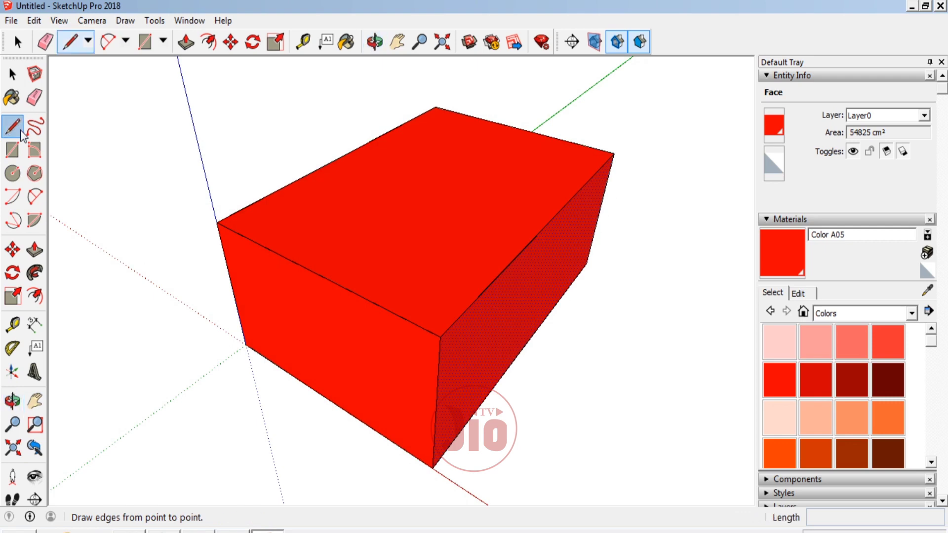
{"action": "left_click", "coordinate": [511, 260]}
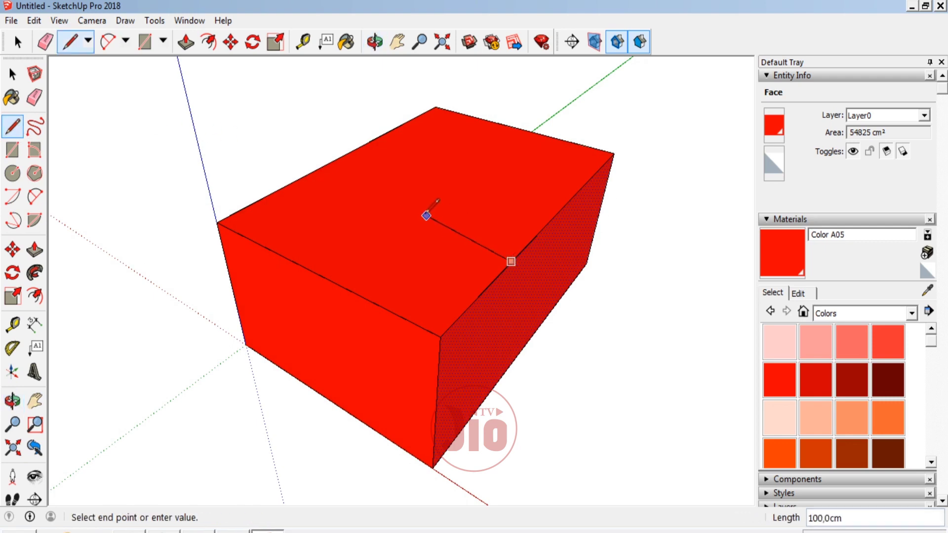
{"action": "left_click", "coordinate": [415, 223]}
{"action": "left_click", "coordinate": [477, 176]}
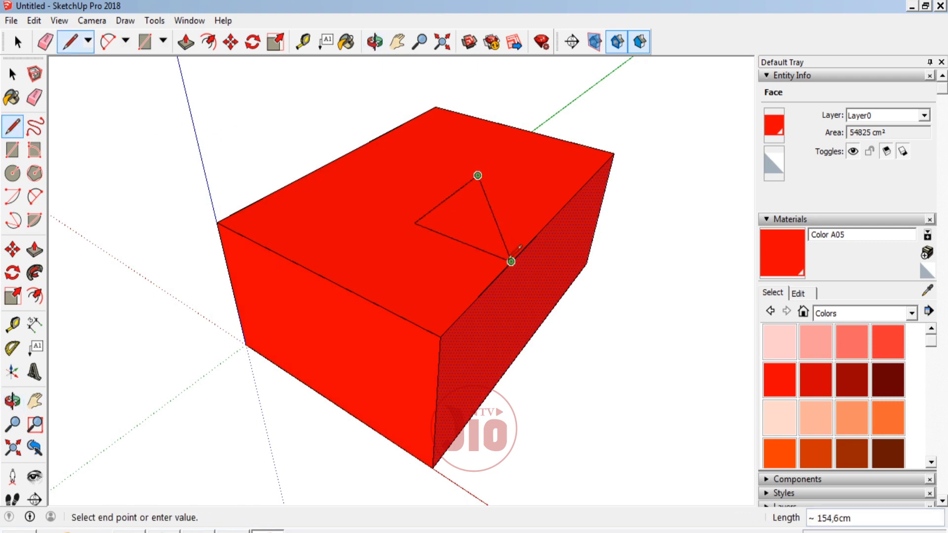
{"action": "left_click", "coordinate": [510, 260]}
{"action": "key", "text": "p"}
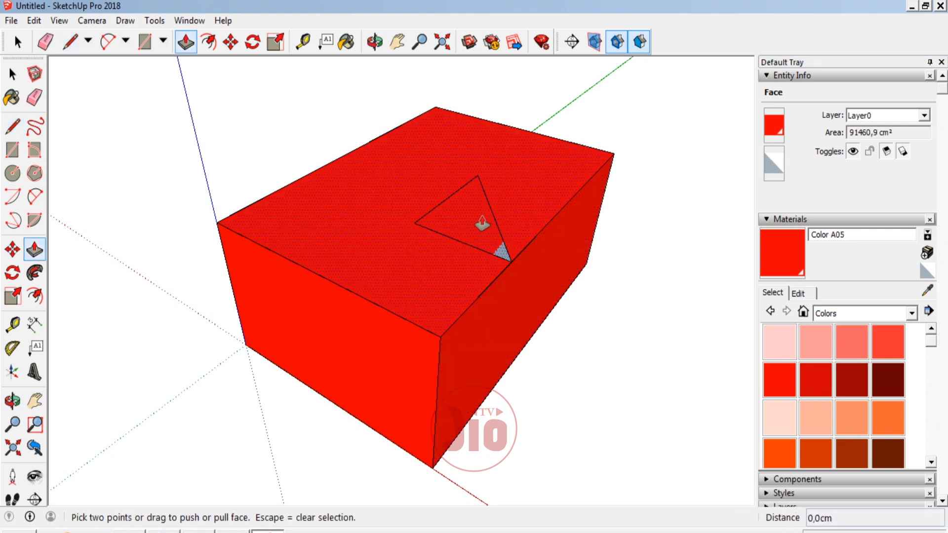
{"action": "key", "text": "ctrl+z"}
{"action": "key", "text": "ctrl+z"}
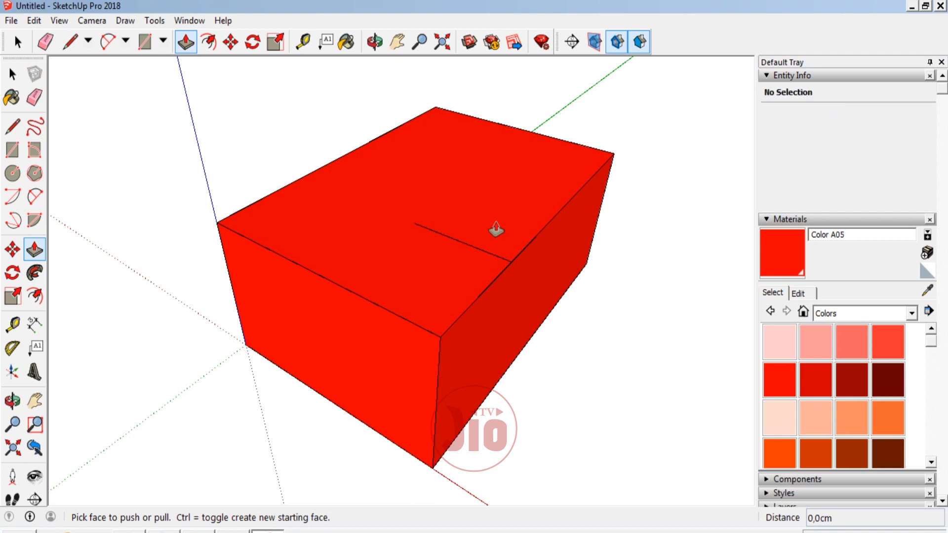
{"action": "key", "text": "ctrl+z"}
Step: Draw a triangle at the box's front corner and push it down through the whole box
{"action": "left_click", "coordinate": [12, 126]}
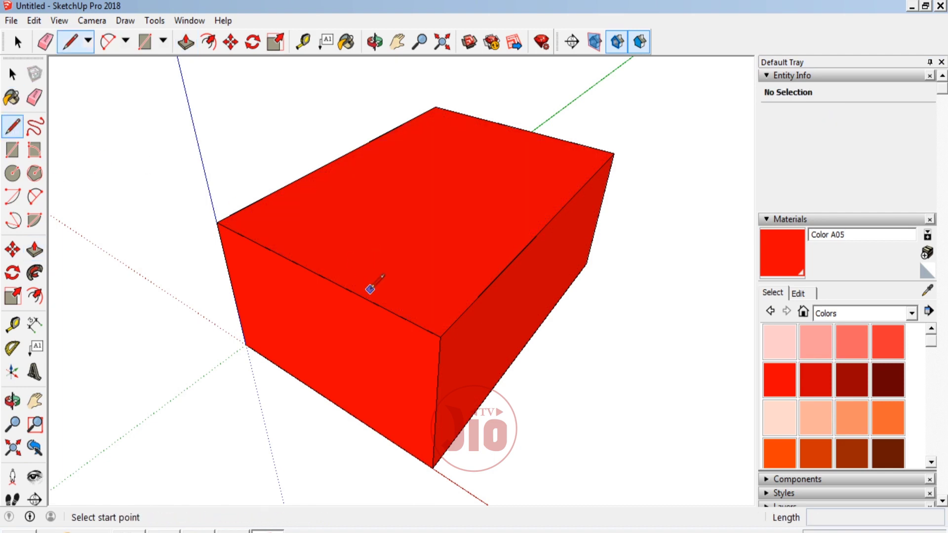
{"action": "left_click", "coordinate": [440, 336]}
{"action": "left_click", "coordinate": [423, 207]}
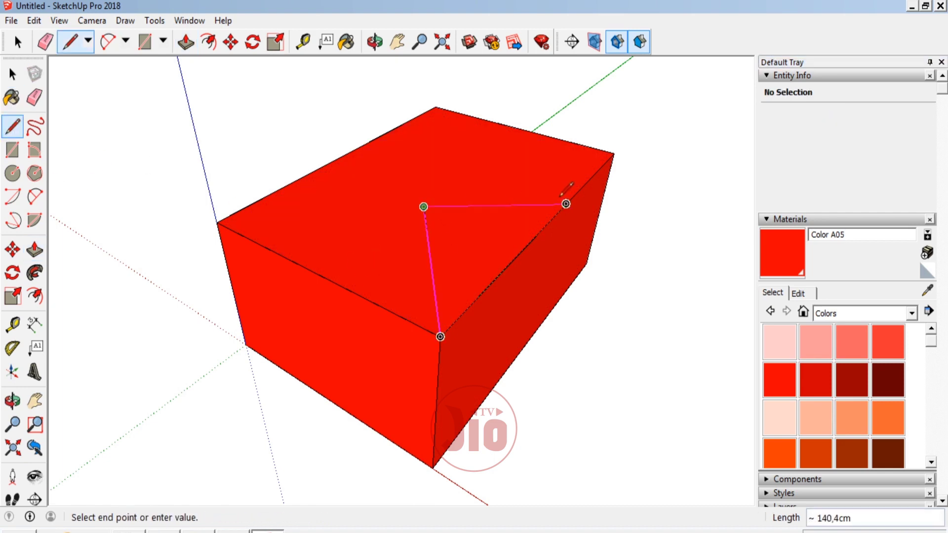
{"action": "left_click", "coordinate": [566, 204]}
{"action": "key", "text": "p"}
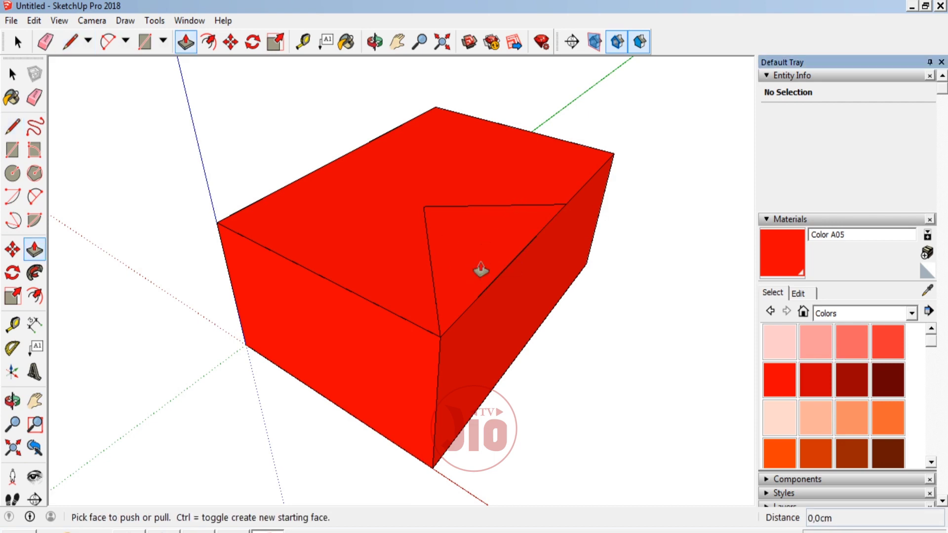
{"action": "left_click_drag", "start_coordinate": [493, 260], "coordinate": [495, 417]}
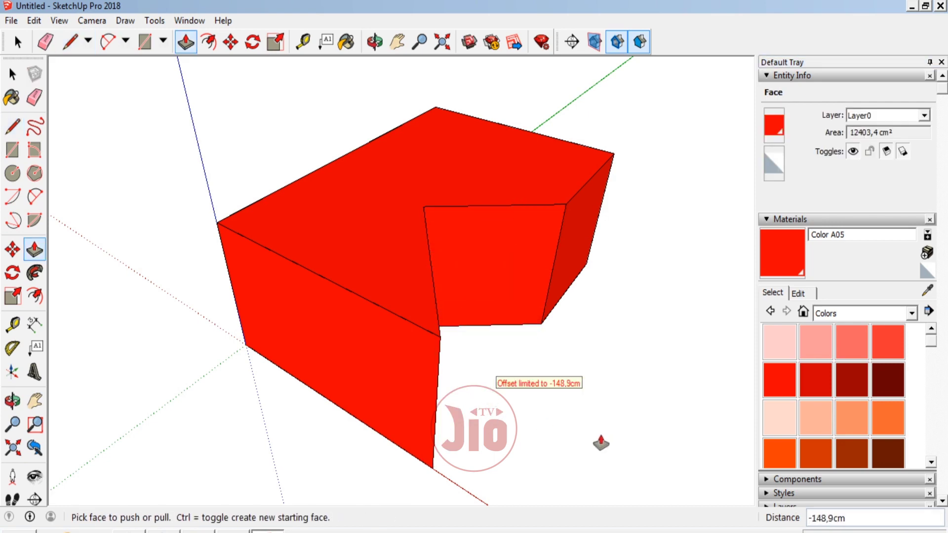
{"action": "left_click", "coordinate": [12, 400]}
{"action": "mouse_move", "coordinate": [423, 260]}
{"action": "left_mouse_down"}
{"action": "mouse_move", "coordinate": [275, 342]}
{"action": "mouse_move", "coordinate": [355, 302]}
{"action": "left_mouse_up"}
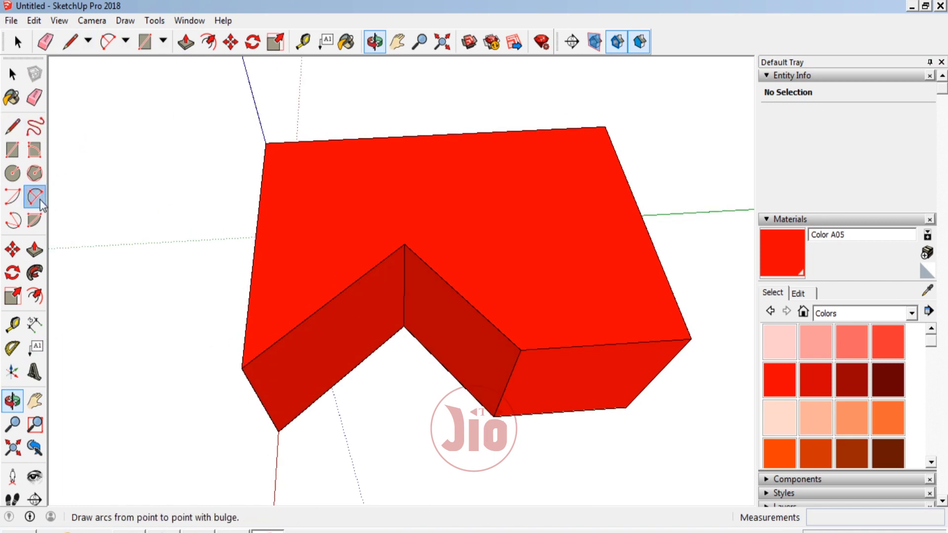
Step: Draw a two-point arc between the box's right and top edges, forming a half-disc face
{"action": "left_click", "coordinate": [40, 200]}
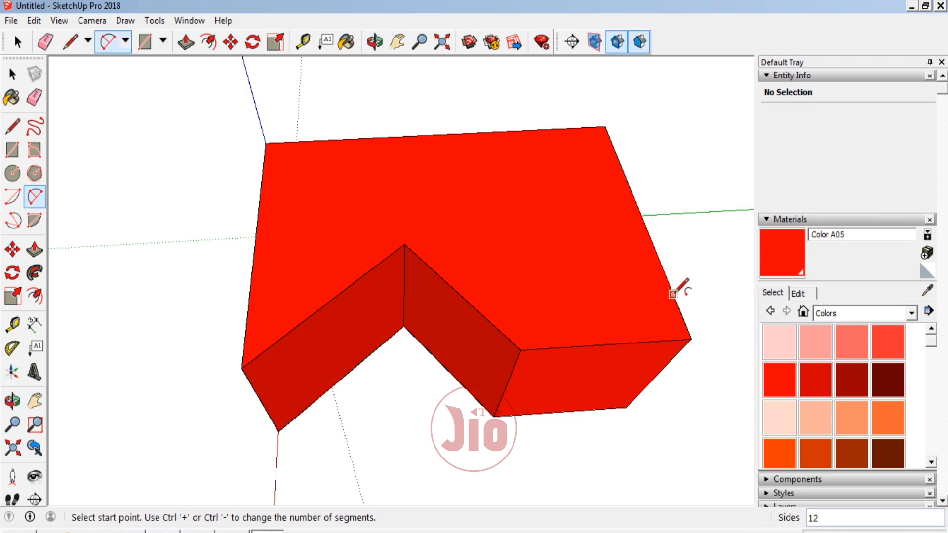
{"action": "left_click", "coordinate": [672, 294]}
{"action": "left_click", "coordinate": [625, 169]}
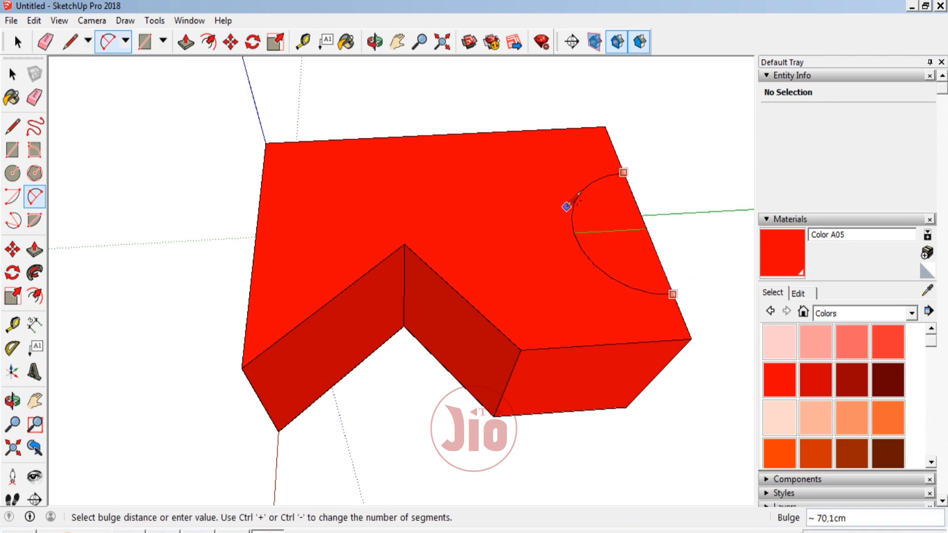
{"action": "left_click", "coordinate": [567, 206]}
{"action": "scroll", "coordinate": [211, 217], "scroll_direction": "down", "scroll_amount": 1}
{"action": "scroll", "coordinate": [217, 219], "scroll_direction": "down", "scroll_amount": 2}
{"action": "scroll", "coordinate": [476, 223], "scroll_direction": "up", "scroll_amount": 2}
{"action": "scroll", "coordinate": [301, 237], "scroll_direction": "up", "scroll_amount": 3}
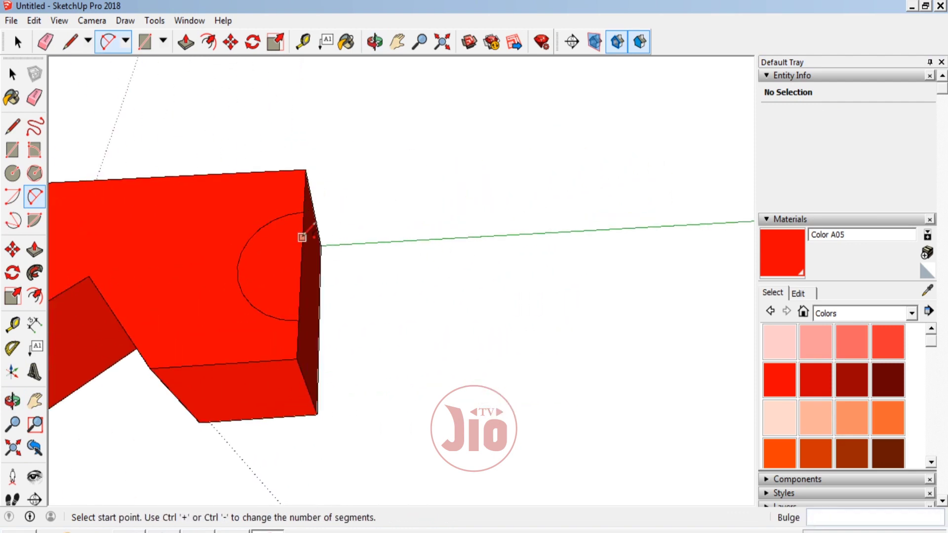
Step: Push the half-disc face through the block and orbit to check the rounded notch
{"action": "key", "text": "p"}
{"action": "left_click", "coordinate": [275, 268]}
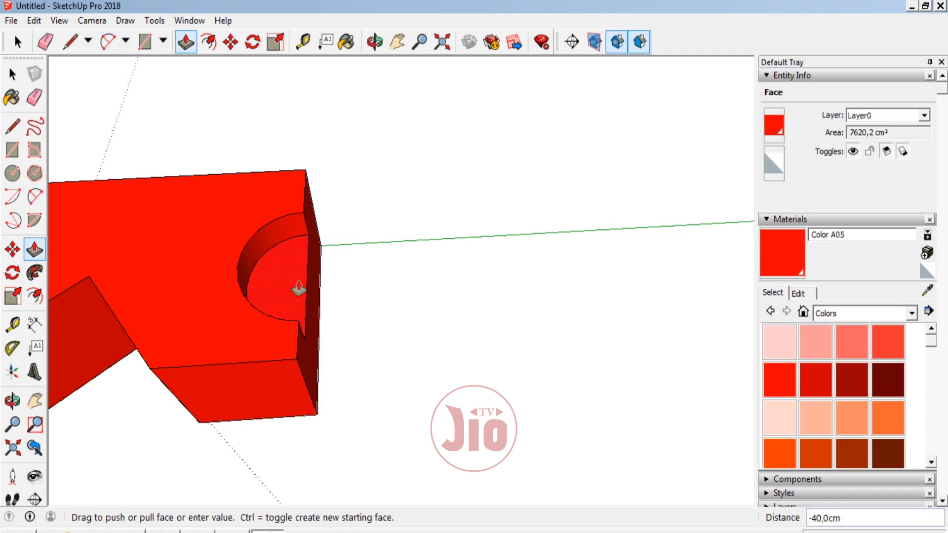
{"action": "left_click", "coordinate": [333, 336]}
{"action": "scroll", "coordinate": [334, 336], "scroll_direction": "down", "scroll_amount": 2}
{"action": "left_click", "coordinate": [13, 400]}
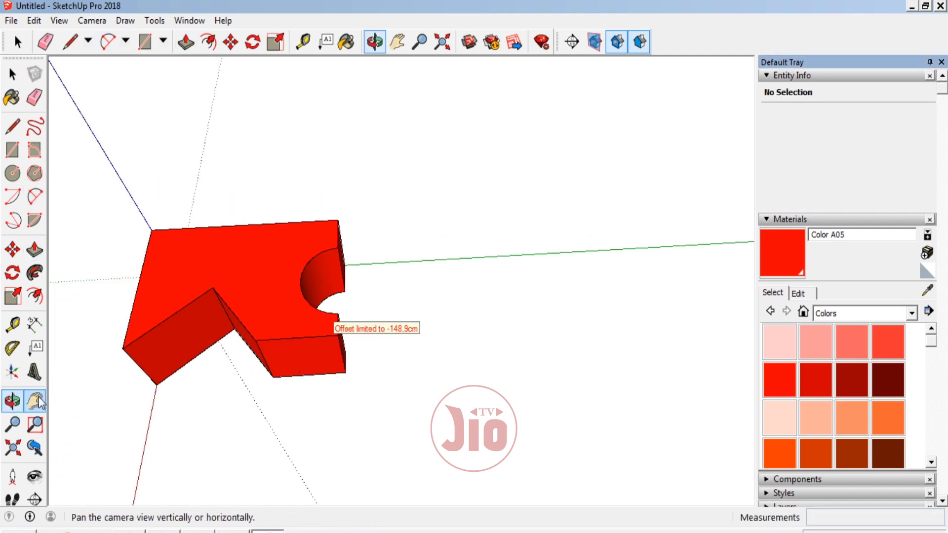
{"action": "mouse_move", "coordinate": [109, 326]}
{"action": "left_mouse_down"}
{"action": "mouse_move", "coordinate": [133, 332]}
{"action": "mouse_move", "coordinate": [324, 288]}
{"action": "mouse_move", "coordinate": [224, 301]}
{"action": "mouse_move", "coordinate": [256, 261]}
{"action": "mouse_move", "coordinate": [204, 292]}
{"action": "mouse_move", "coordinate": [421, 332]}
{"action": "mouse_move", "coordinate": [362, 327]}
{"action": "mouse_move", "coordinate": [439, 293]}
{"action": "left_mouse_up"}
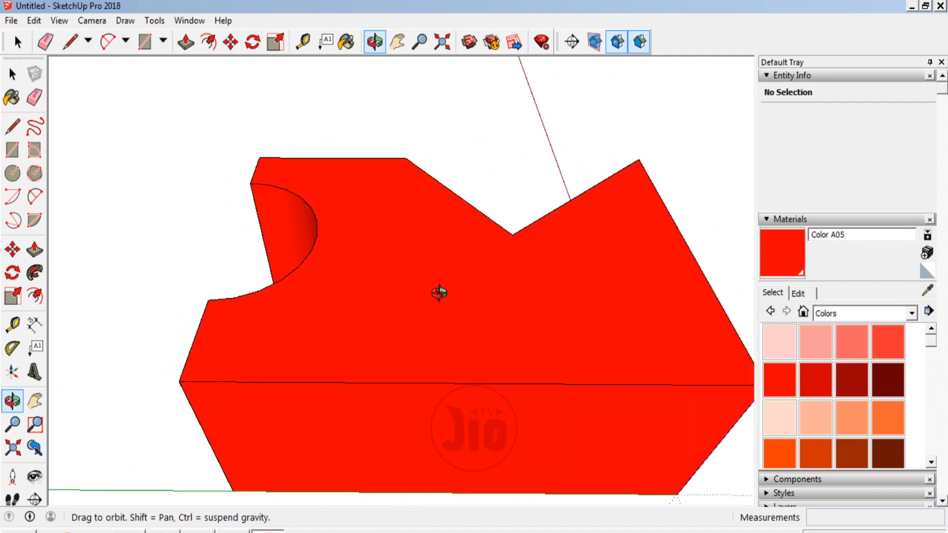
Step: Draw a circle on the block's top face and push it through to form a hole
{"action": "left_click", "coordinate": [13, 173]}
{"action": "left_click", "coordinate": [388, 268]}
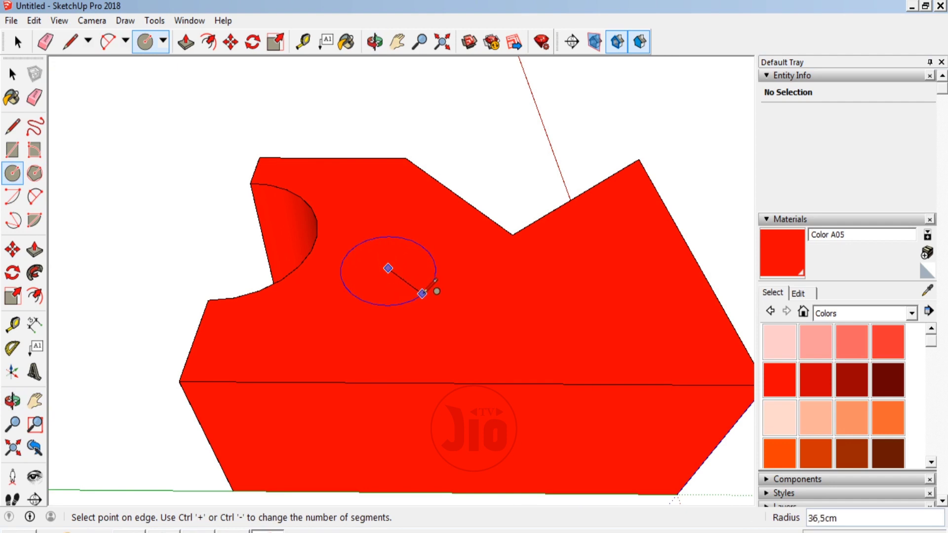
{"action": "left_click", "coordinate": [422, 293]}
{"action": "scroll", "coordinate": [423, 227], "scroll_direction": "down", "scroll_amount": 3}
{"action": "scroll", "coordinate": [430, 232], "scroll_direction": "down", "scroll_amount": 1}
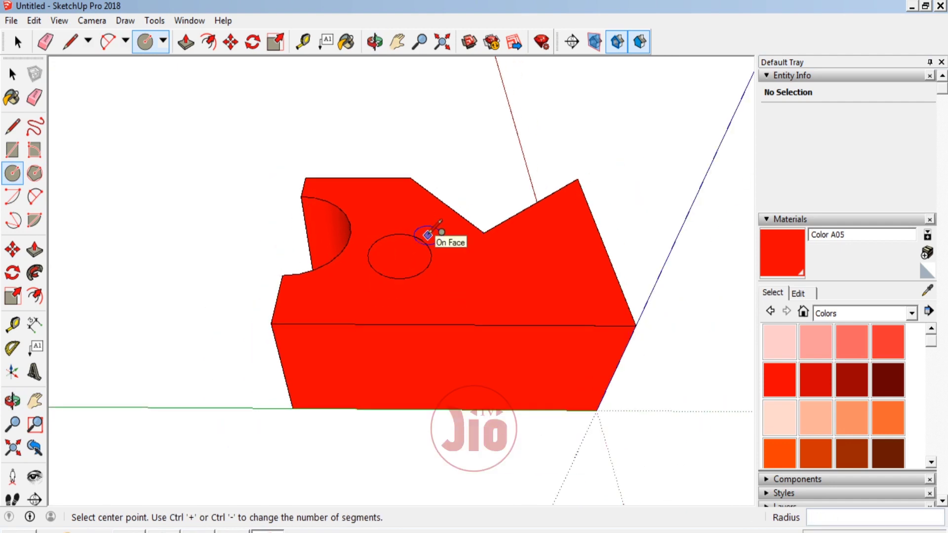
{"action": "key", "text": "p"}
{"action": "left_click", "coordinate": [400, 267]}
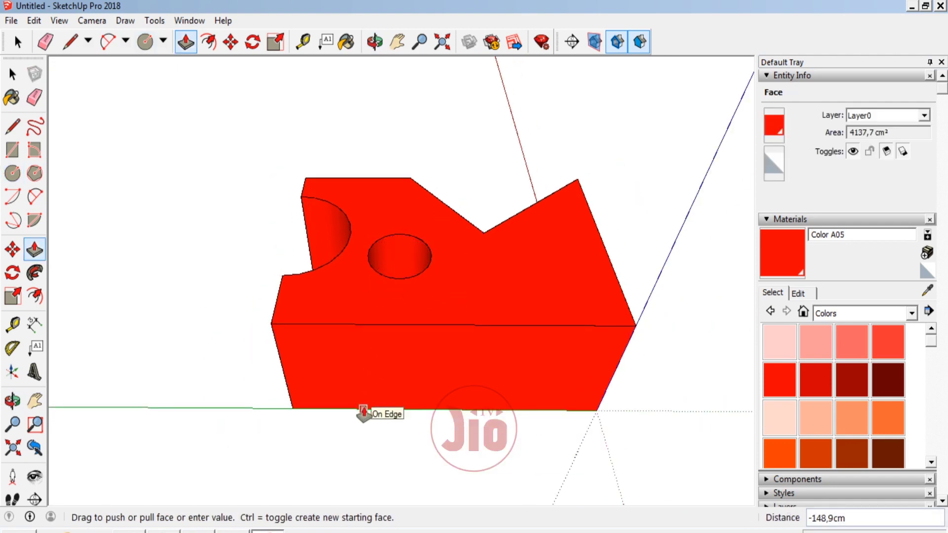
{"action": "left_click", "coordinate": [364, 414]}
Step: Orbit around the block to inspect the hole and cut-outs from above
{"action": "left_click", "coordinate": [12, 400]}
{"action": "mouse_move", "coordinate": [449, 292]}
{"action": "left_mouse_down"}
{"action": "mouse_move", "coordinate": [425, 432]}
{"action": "mouse_move", "coordinate": [358, 351]}
{"action": "mouse_move", "coordinate": [419, 316]}
{"action": "mouse_move", "coordinate": [554, 277]}
{"action": "mouse_move", "coordinate": [233, 271]}
{"action": "left_mouse_up"}
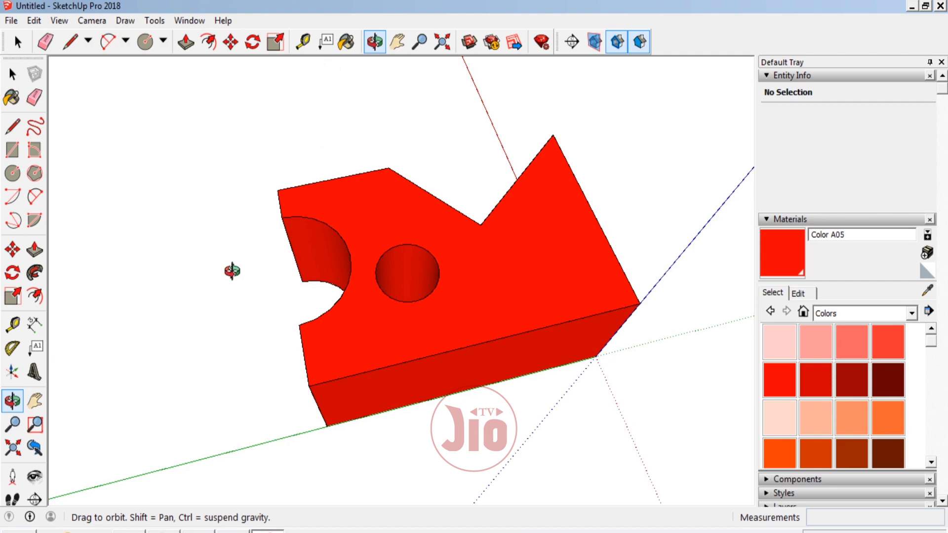
{"action": "mouse_move", "coordinate": [271, 303]}
{"action": "left_mouse_down"}
{"action": "mouse_move", "coordinate": [273, 273]}
{"action": "mouse_move", "coordinate": [534, 267]}
{"action": "left_mouse_up"}
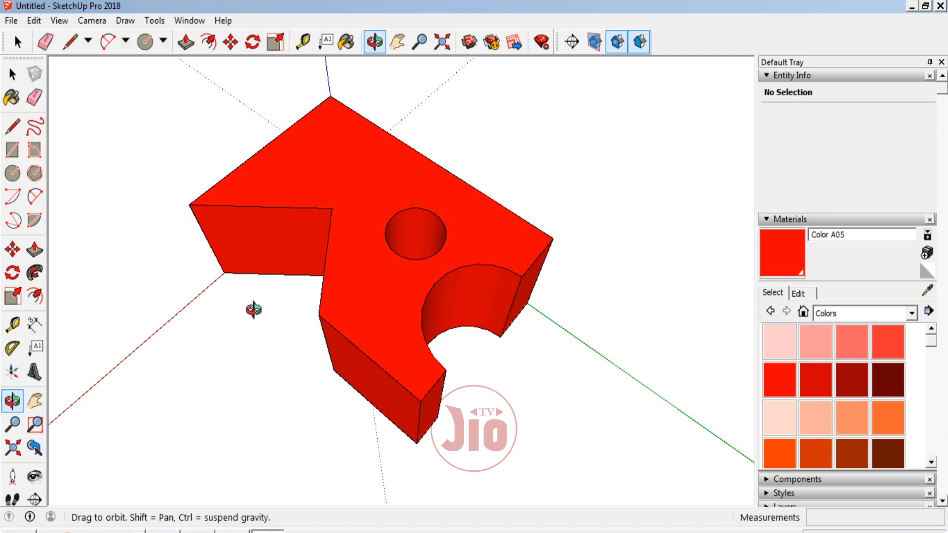
{"action": "mouse_move", "coordinate": [254, 309]}
{"action": "left_mouse_down"}
{"action": "mouse_move", "coordinate": [504, 268]}
{"action": "mouse_move", "coordinate": [438, 354]}
{"action": "mouse_move", "coordinate": [427, 400]}
{"action": "mouse_move", "coordinate": [453, 260]}
{"action": "left_mouse_up"}
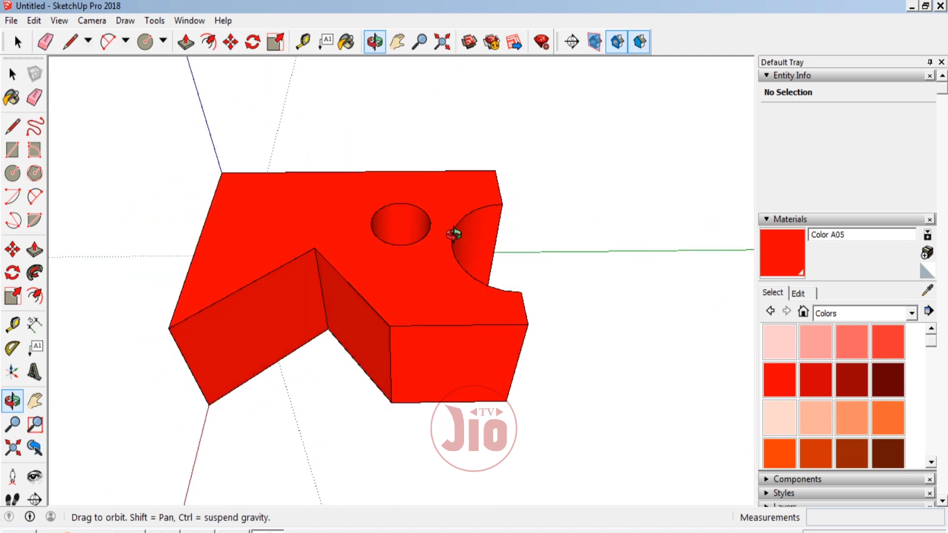
{"action": "scroll", "coordinate": [453, 235], "scroll_direction": "down", "scroll_amount": 3}
{"action": "left_click", "coordinate": [13, 74]}
Step: Window-select the whole red block (139 entities) and move it far left of the origin
{"action": "left_click_drag", "start_coordinate": [253, 174], "coordinate": [617, 406]}
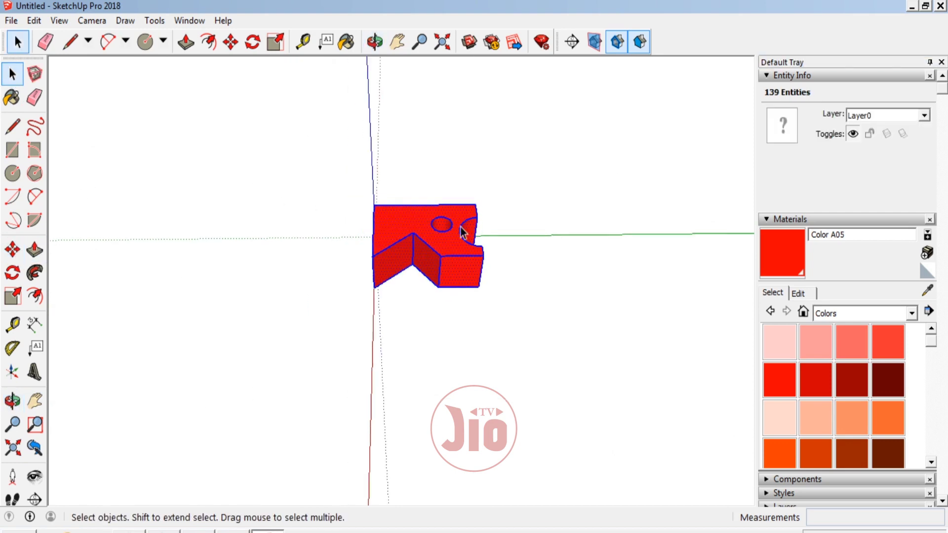
{"action": "left_click", "coordinate": [12, 250]}
{"action": "left_click", "coordinate": [448, 255]}
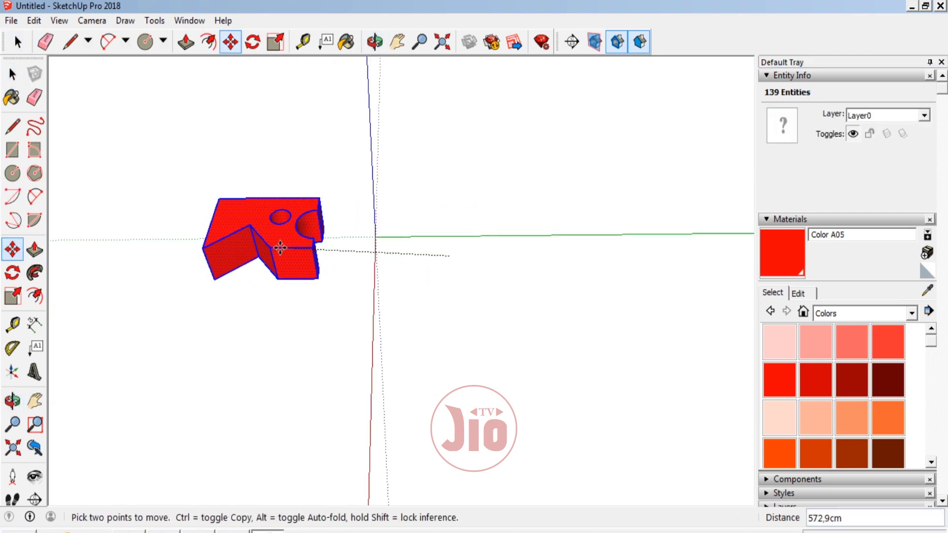
{"action": "left_click", "coordinate": [177, 267]}
{"action": "scroll", "coordinate": [386, 195], "scroll_direction": "up", "scroll_amount": 3}
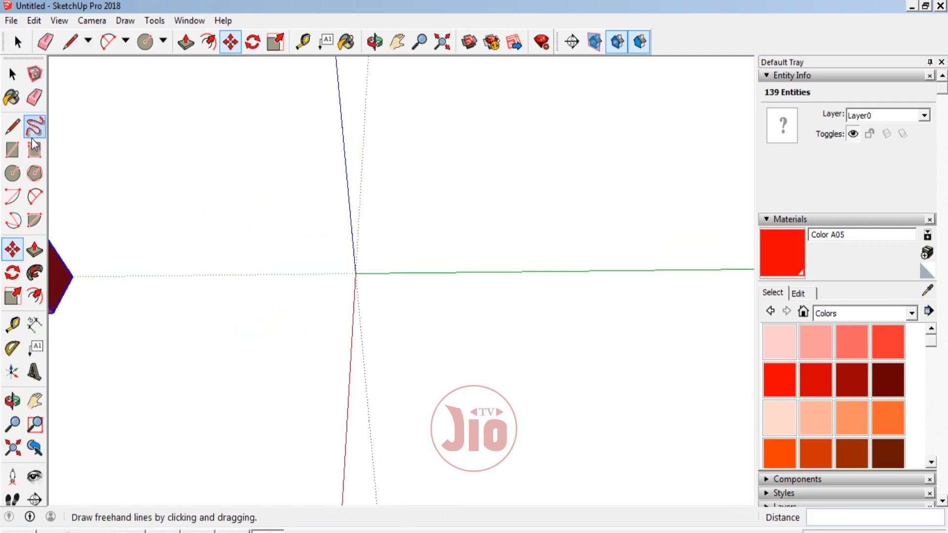
Step: Draw three chained two-point arcs from the origin along the green axis, bulging alternately up and down
{"action": "left_click", "coordinate": [34, 197]}
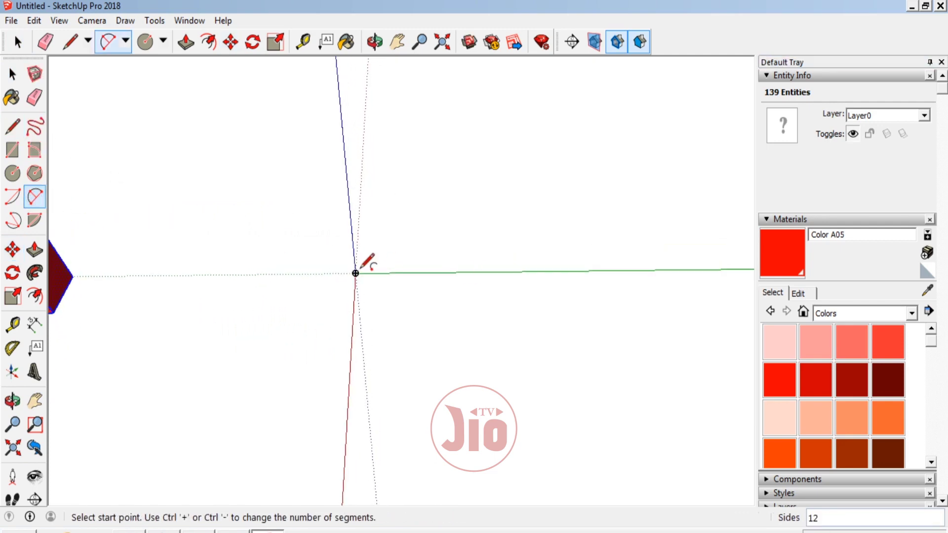
{"action": "left_click", "coordinate": [356, 273]}
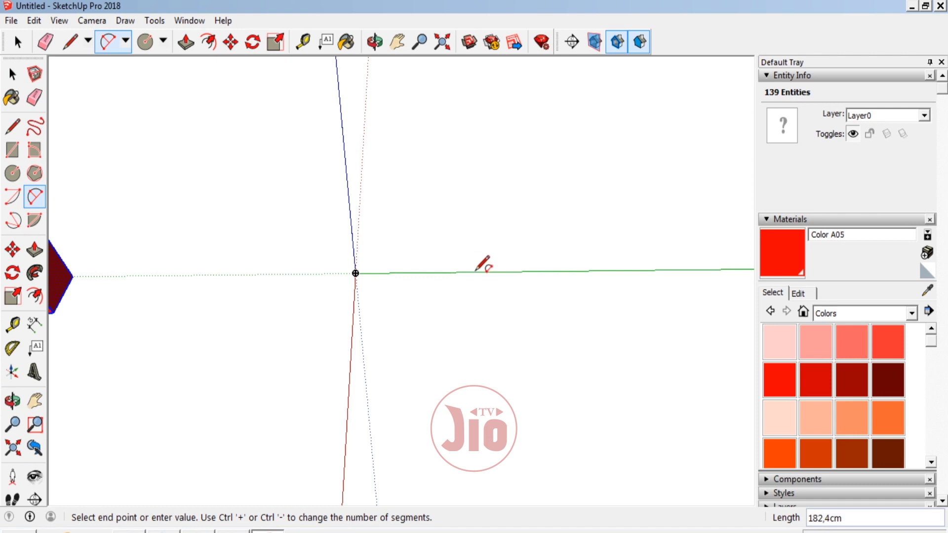
{"action": "left_click", "coordinate": [475, 272]}
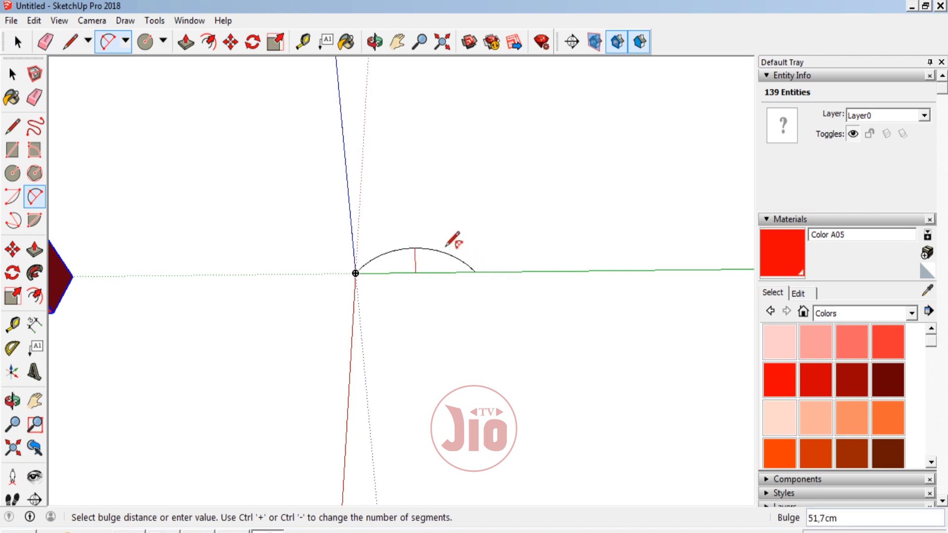
{"action": "left_click", "coordinate": [449, 248]}
{"action": "left_click", "coordinate": [475, 272]}
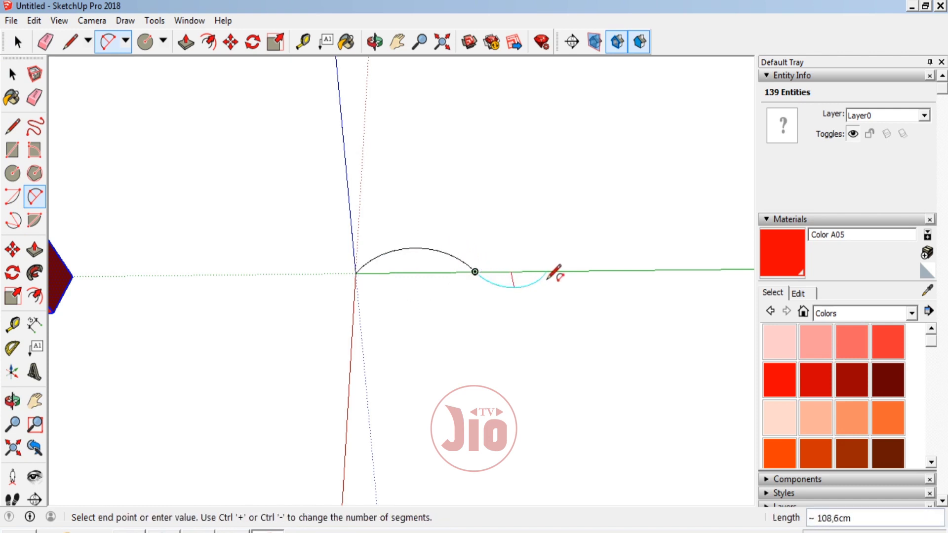
{"action": "left_click", "coordinate": [548, 273]}
{"action": "left_click", "coordinate": [543, 274]}
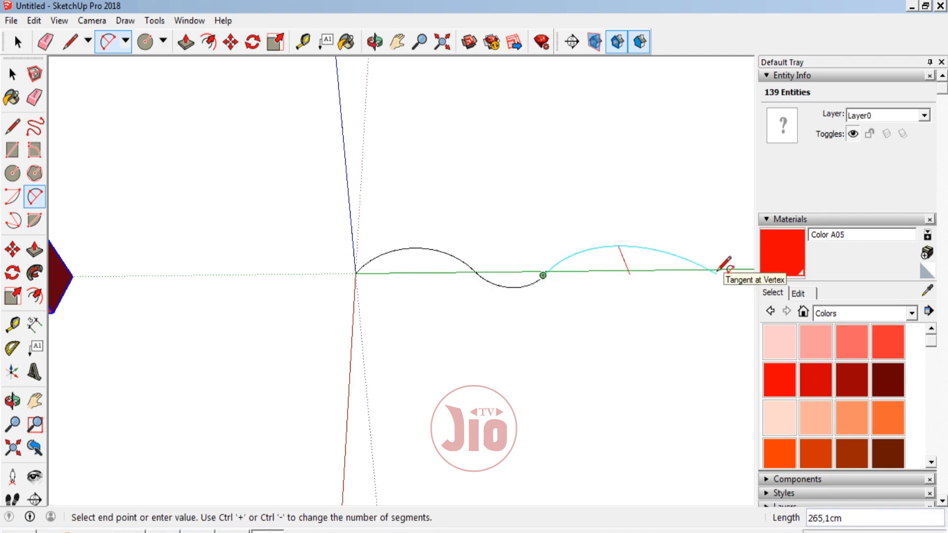
{"action": "left_click", "coordinate": [691, 271]}
{"action": "scroll", "coordinate": [416, 273], "scroll_direction": "up", "scroll_amount": 2}
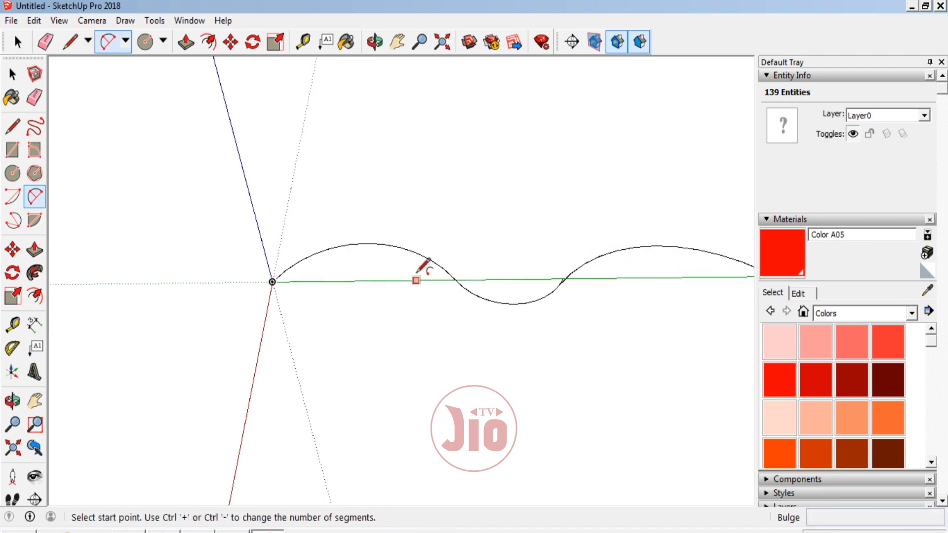
{"action": "scroll", "coordinate": [332, 282], "scroll_direction": "up", "scroll_amount": 2}
{"action": "scroll", "coordinate": [296, 279], "scroll_direction": "up", "scroll_amount": 3}
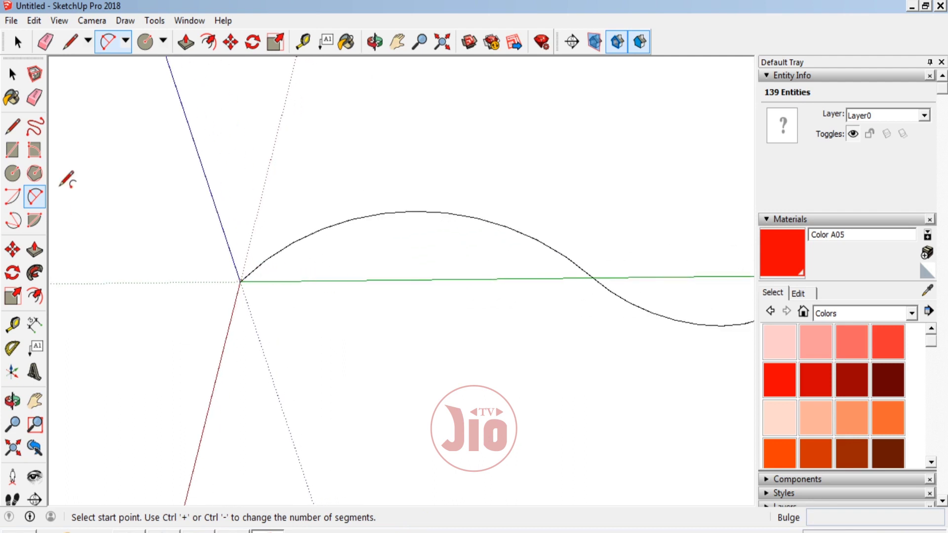
{"action": "scroll", "coordinate": [121, 210], "scroll_direction": "down", "scroll_amount": 1}
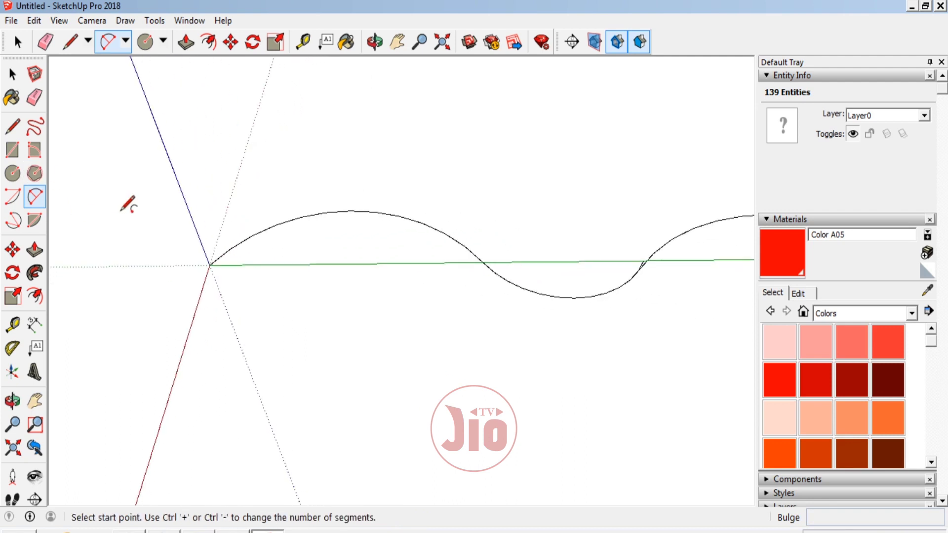
Step: Copy the whole wavy curve 8,4cm to the side with Move plus Ctrl
{"action": "left_click", "coordinate": [13, 74]}
{"action": "triple_click", "coordinate": [283, 228]}
{"action": "scroll", "coordinate": [203, 228], "scroll_direction": "up", "scroll_amount": 2}
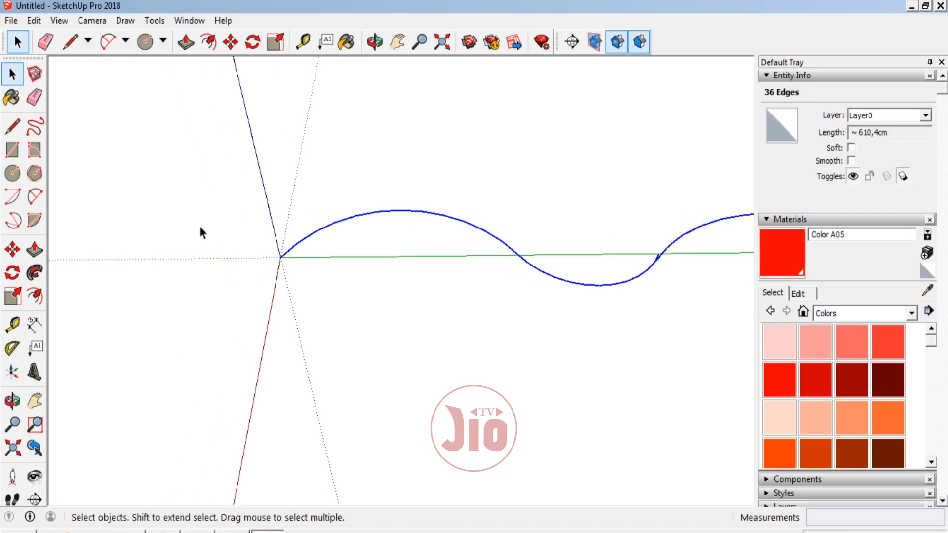
{"action": "scroll", "coordinate": [294, 275], "scroll_direction": "up", "scroll_amount": 2}
{"action": "scroll", "coordinate": [294, 275], "scroll_direction": "up", "scroll_amount": 1}
{"action": "left_click", "coordinate": [12, 249]}
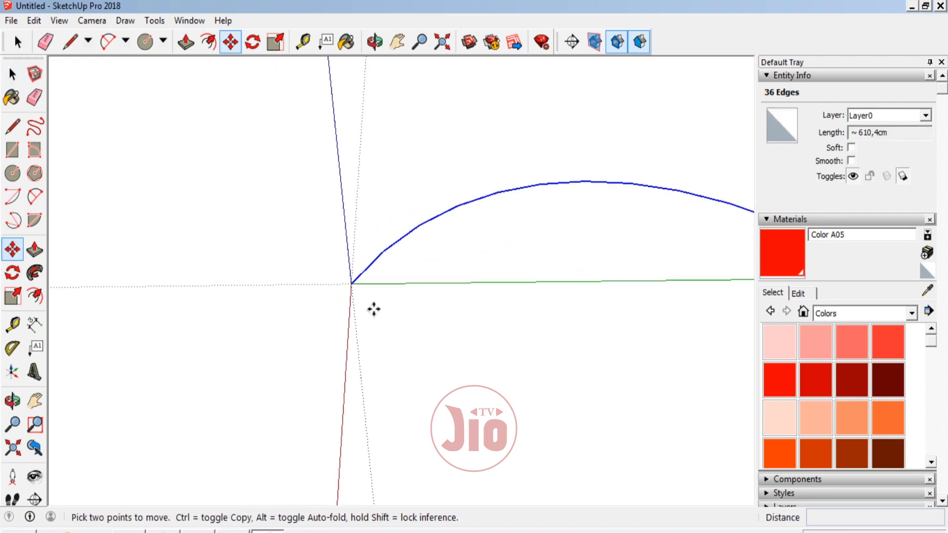
{"action": "left_click", "coordinate": [351, 283]}
{"action": "key", "text": "ctrl"}
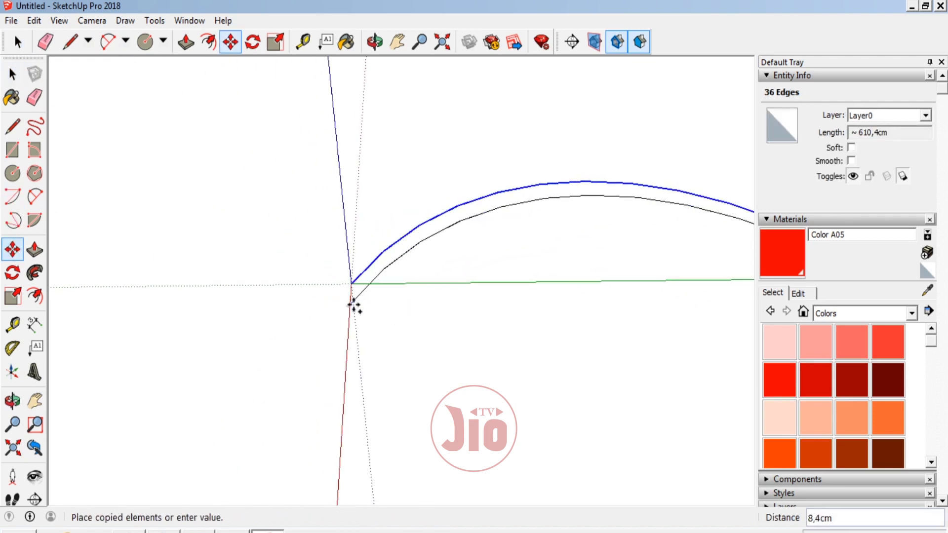
{"action": "left_click", "coordinate": [352, 305]}
Step: Start a line to close the curve ends, cancelling the first attempt and restarting at the far end
{"action": "key", "text": "l"}
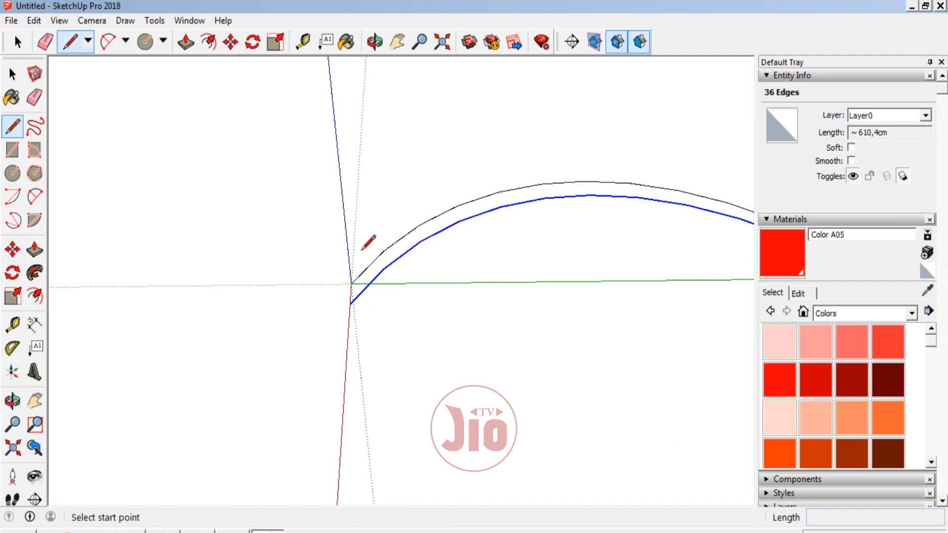
{"action": "left_click", "coordinate": [350, 284]}
{"action": "scroll", "coordinate": [269, 298], "scroll_direction": "down", "scroll_amount": 3}
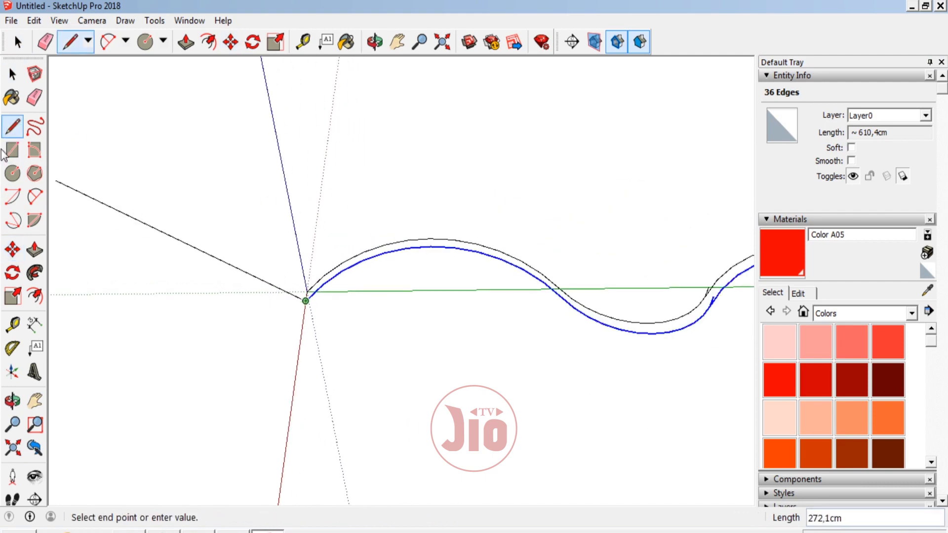
{"action": "key", "text": "Escape"}
{"action": "scroll", "coordinate": [191, 237], "scroll_direction": "down", "scroll_amount": 3}
{"action": "scroll", "coordinate": [543, 271], "scroll_direction": "up", "scroll_amount": 3}
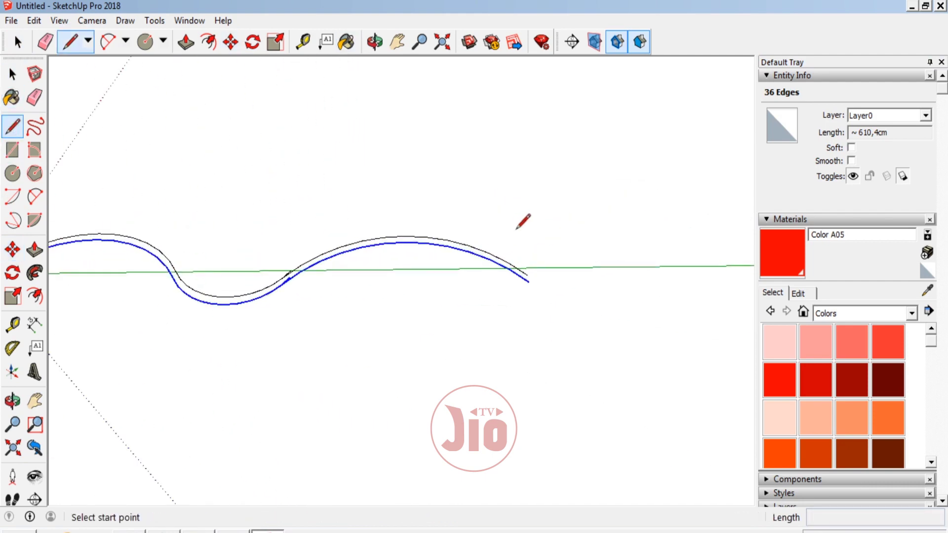
{"action": "left_click", "coordinate": [526, 275]}
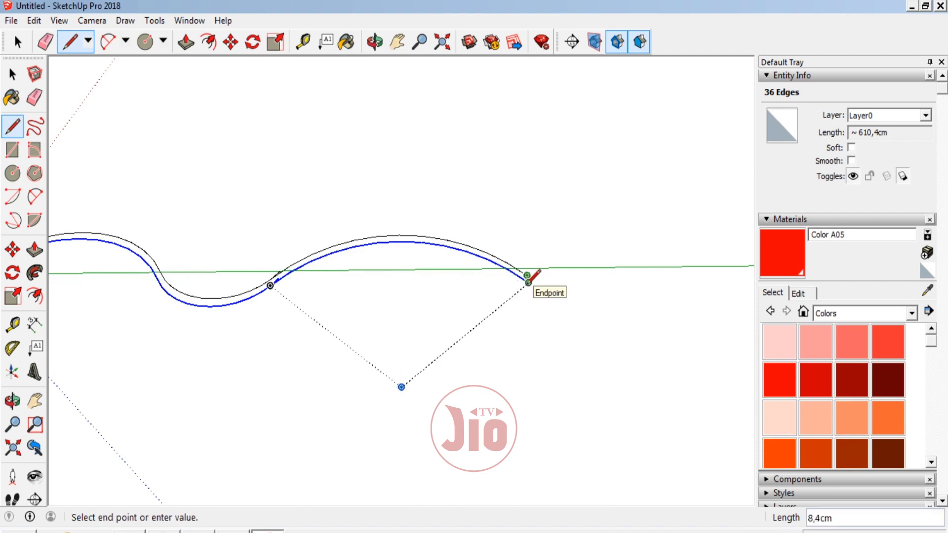
{"action": "scroll", "coordinate": [538, 274], "scroll_direction": "down", "scroll_amount": 1}
Step: Select the whole wavy strip outline to check it, then clear the selection
{"action": "key", "text": "p"}
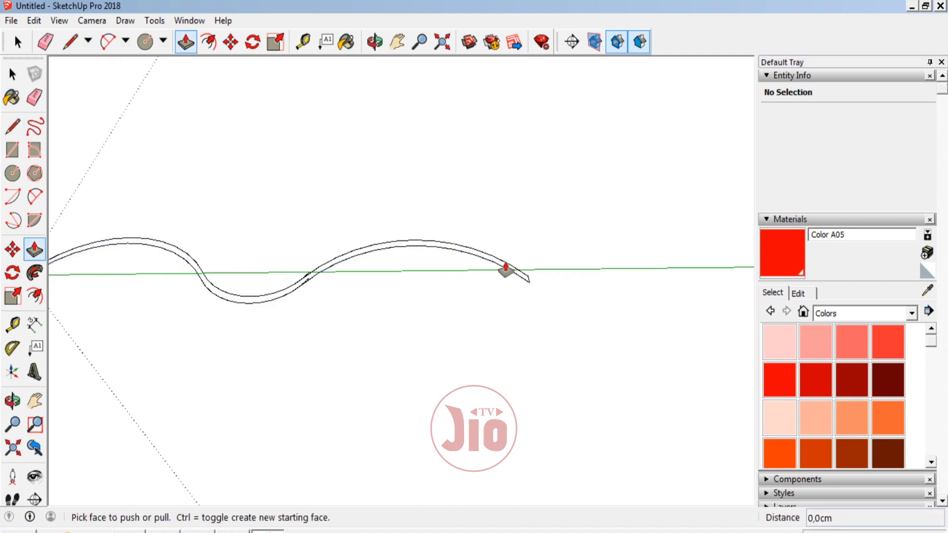
{"action": "scroll", "coordinate": [504, 274], "scroll_direction": "down", "scroll_amount": 2}
{"action": "key", "text": "space"}
{"action": "scroll", "coordinate": [360, 256], "scroll_direction": "up", "scroll_amount": 2}
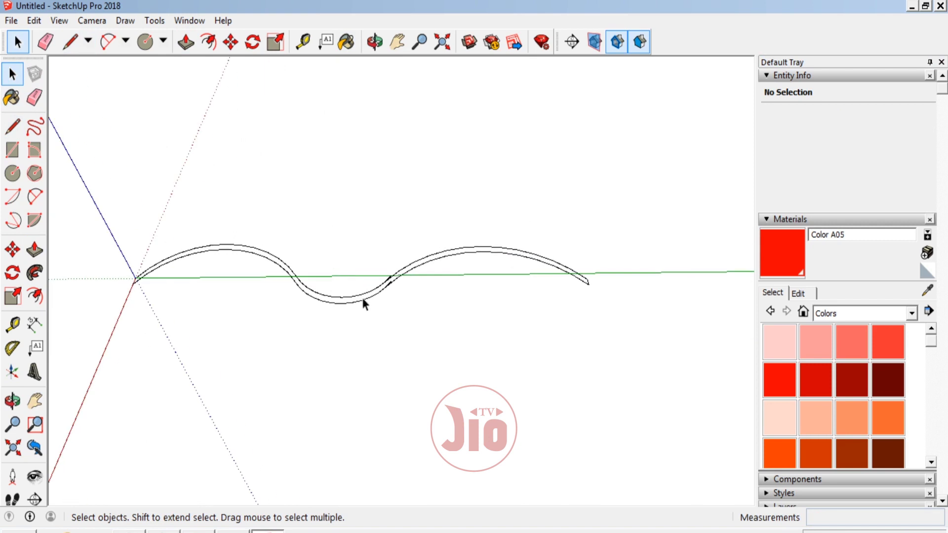
{"action": "triple_click", "coordinate": [362, 297]}
{"action": "scroll", "coordinate": [570, 263], "scroll_direction": "up", "scroll_amount": 2}
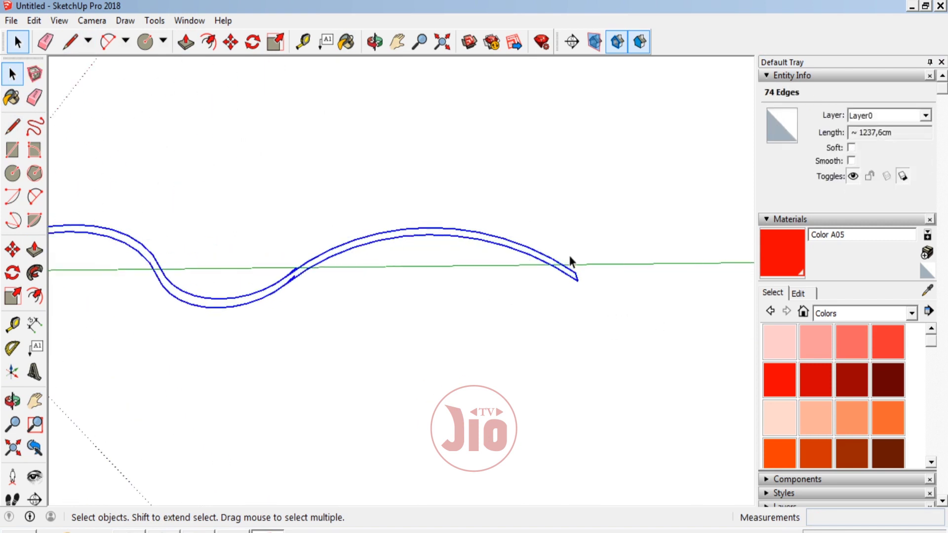
{"action": "scroll", "coordinate": [587, 280], "scroll_direction": "up", "scroll_amount": 1}
{"action": "scroll", "coordinate": [587, 280], "scroll_direction": "up", "scroll_amount": 1}
{"action": "scroll", "coordinate": [311, 300], "scroll_direction": "up", "scroll_amount": 1}
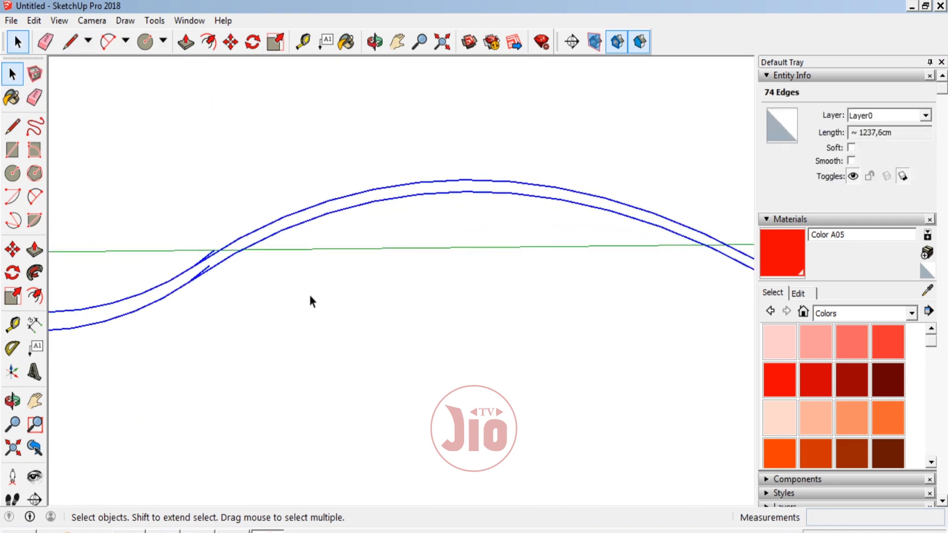
{"action": "scroll", "coordinate": [249, 283], "scroll_direction": "up", "scroll_amount": 2}
{"action": "left_click", "coordinate": [177, 232]}
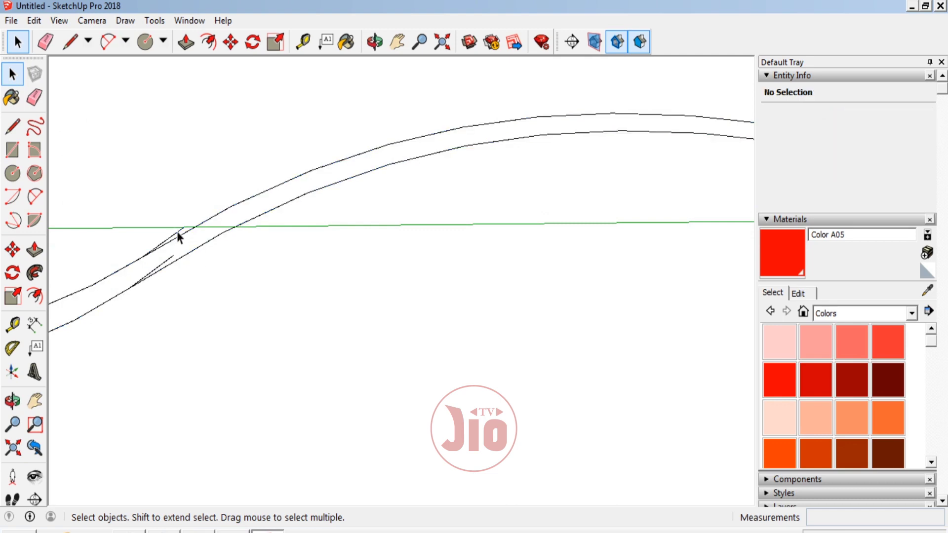
{"action": "left_click", "coordinate": [170, 257]}
Step: Join the far curve ends with an 8,4cm line so the strip fills as one face
{"action": "left_click", "coordinate": [197, 247]}
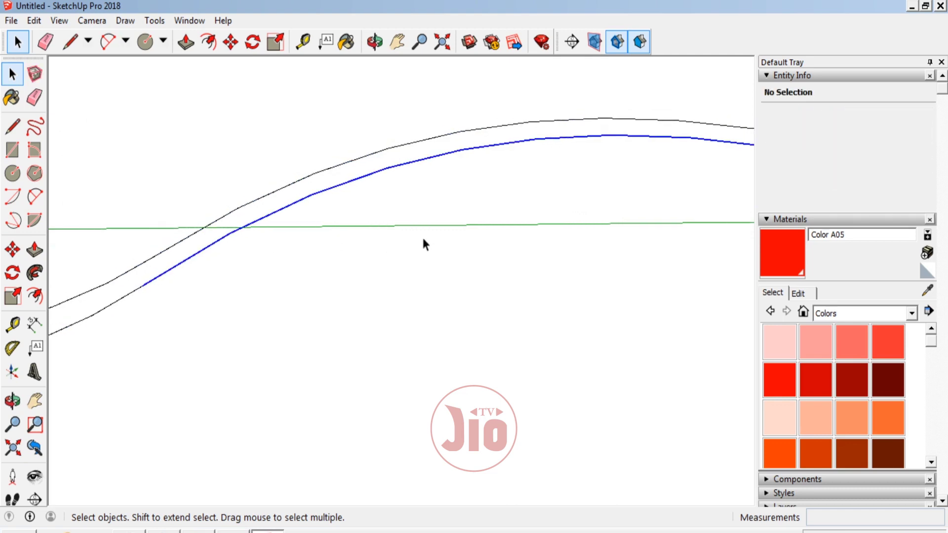
{"action": "left_click", "coordinate": [20, 126]}
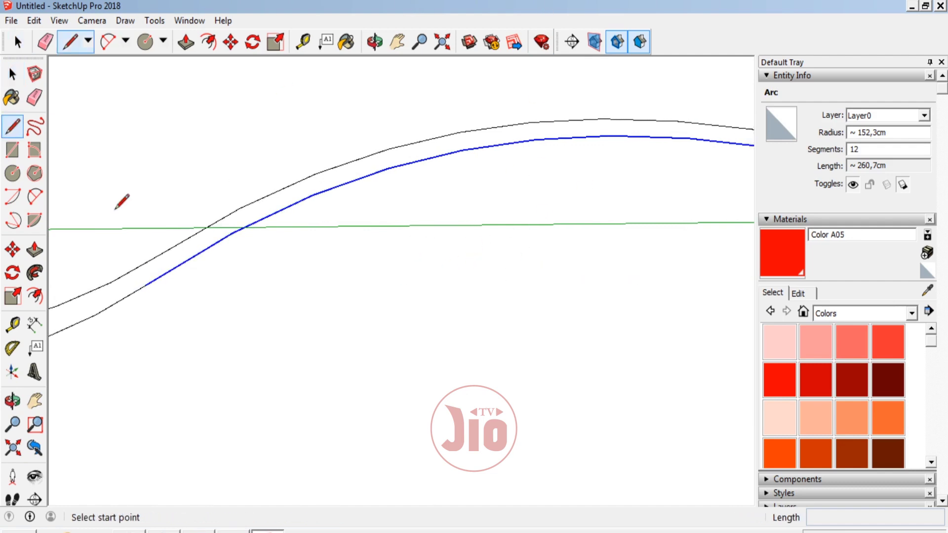
{"action": "scroll", "coordinate": [211, 264], "scroll_direction": "down", "scroll_amount": 3}
{"action": "scroll", "coordinate": [211, 264], "scroll_direction": "down", "scroll_amount": 2}
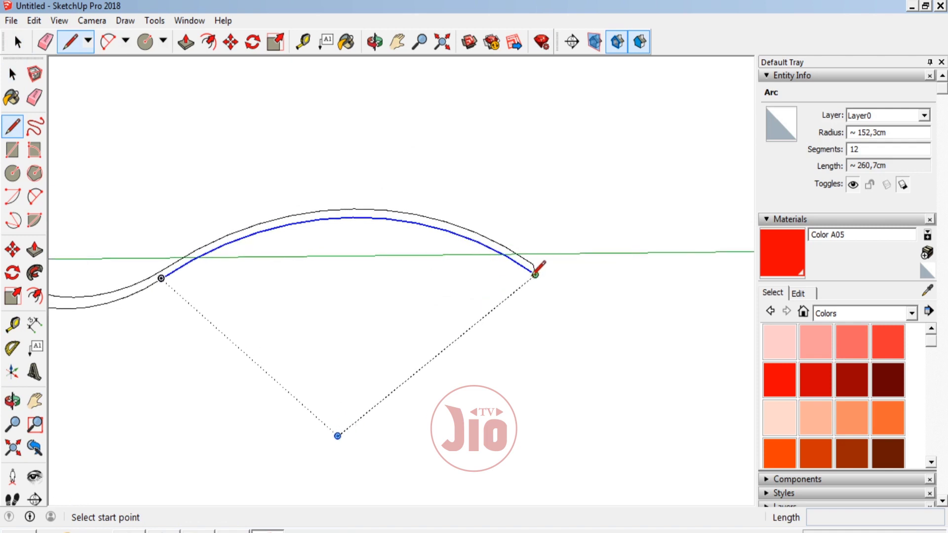
{"action": "scroll", "coordinate": [534, 273], "scroll_direction": "up", "scroll_amount": 2}
{"action": "left_click", "coordinate": [533, 257]}
{"action": "left_click", "coordinate": [535, 275]}
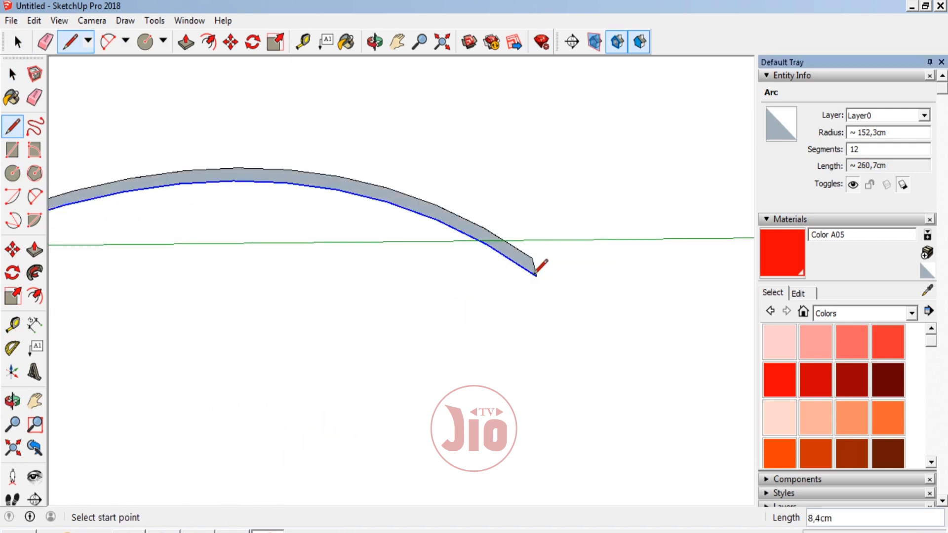
{"action": "scroll", "coordinate": [533, 272], "scroll_direction": "down", "scroll_amount": 3}
{"action": "scroll", "coordinate": [524, 266], "scroll_direction": "down", "scroll_amount": 2}
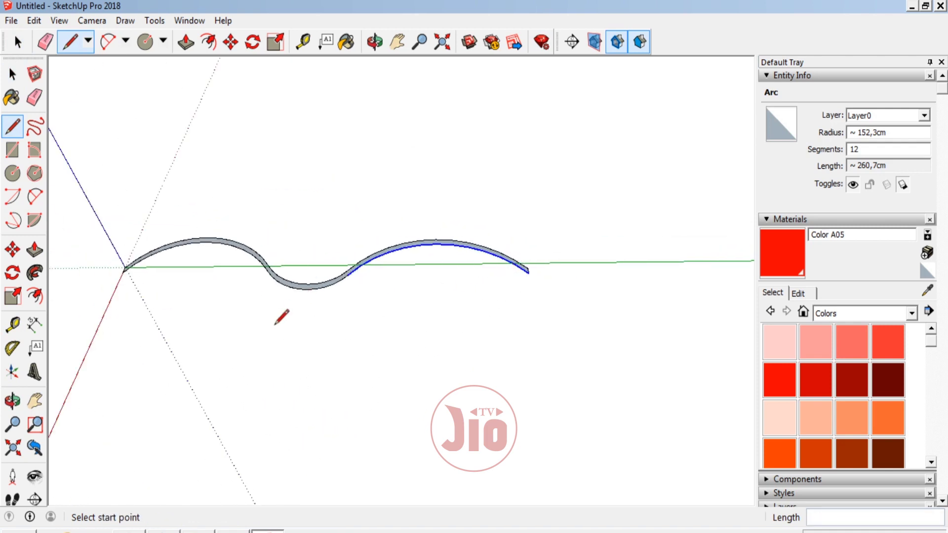
Step: Push/pull the wavy strip face up 300 cm into a curved wall and orbit to view it
{"action": "key", "text": "p"}
{"action": "left_click", "coordinate": [302, 291]}
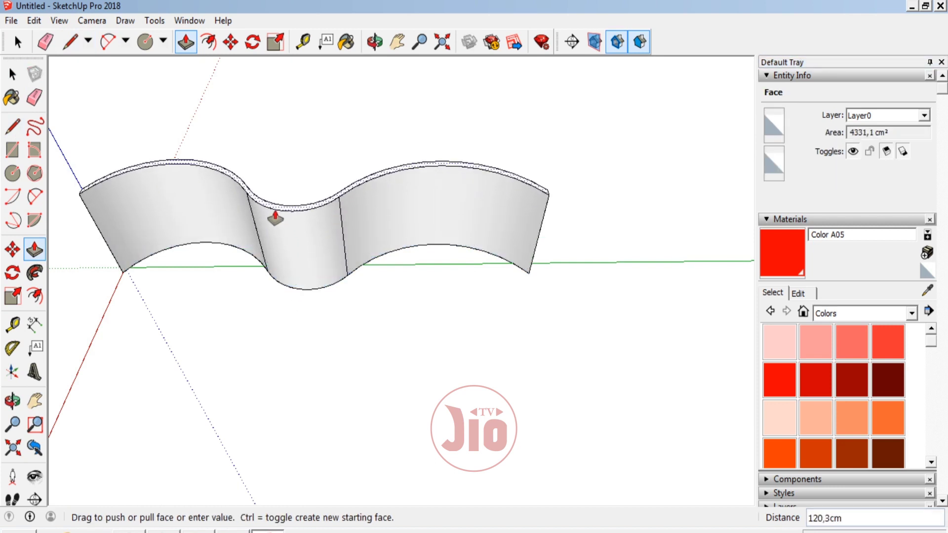
{"action": "key", "text": "Return"}
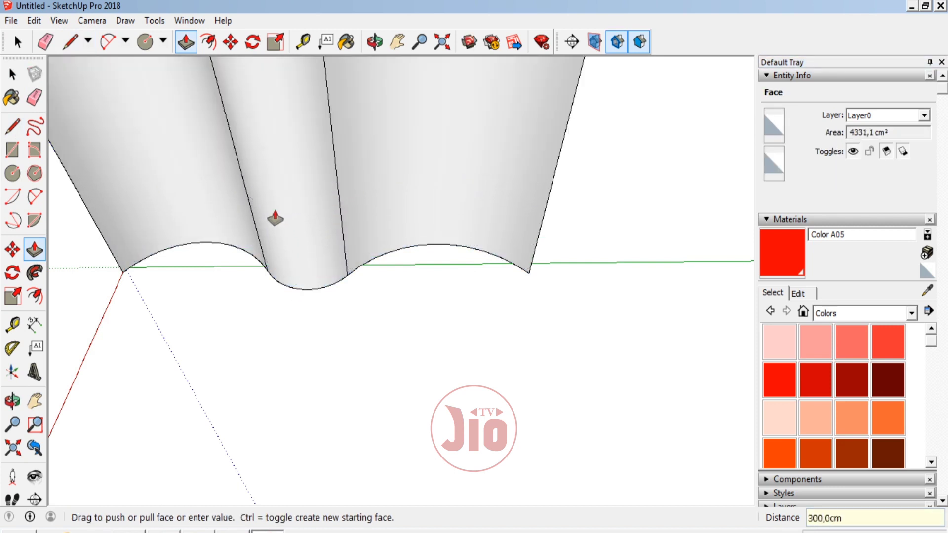
{"action": "scroll", "coordinate": [364, 332], "scroll_direction": "down", "scroll_amount": 3}
{"action": "scroll", "coordinate": [314, 242], "scroll_direction": "up", "scroll_amount": 1}
{"action": "left_click", "coordinate": [12, 74]}
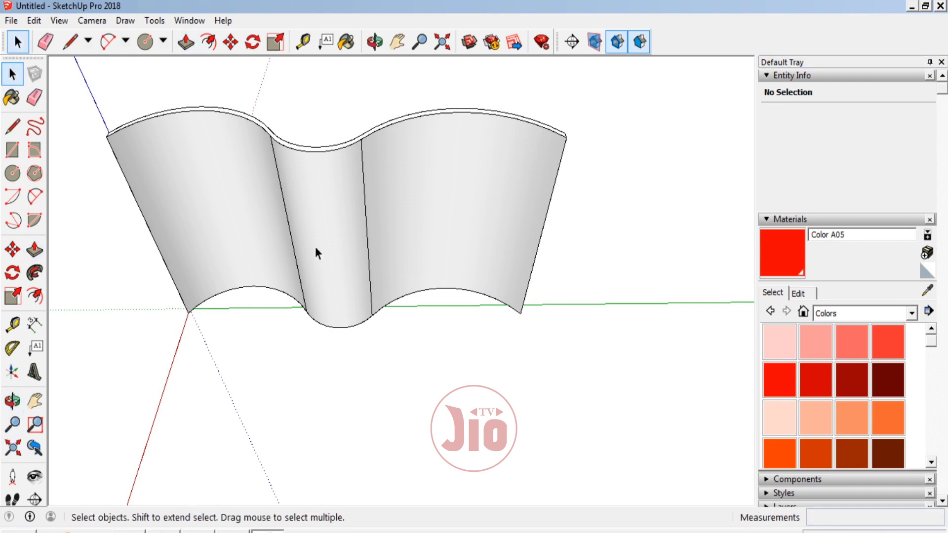
{"action": "left_click", "coordinate": [12, 400]}
{"action": "mouse_move", "coordinate": [368, 237]}
{"action": "left_mouse_down"}
{"action": "mouse_move", "coordinate": [395, 267]}
{"action": "mouse_move", "coordinate": [351, 306]}
{"action": "mouse_move", "coordinate": [586, 235]}
{"action": "left_mouse_up"}
{"action": "mouse_move", "coordinate": [378, 300]}
{"action": "left_mouse_down"}
{"action": "mouse_move", "coordinate": [533, 311]}
{"action": "mouse_move", "coordinate": [470, 351]}
{"action": "mouse_move", "coordinate": [253, 318]}
{"action": "mouse_move", "coordinate": [134, 248]}
{"action": "mouse_move", "coordinate": [144, 204]}
{"action": "left_mouse_up"}
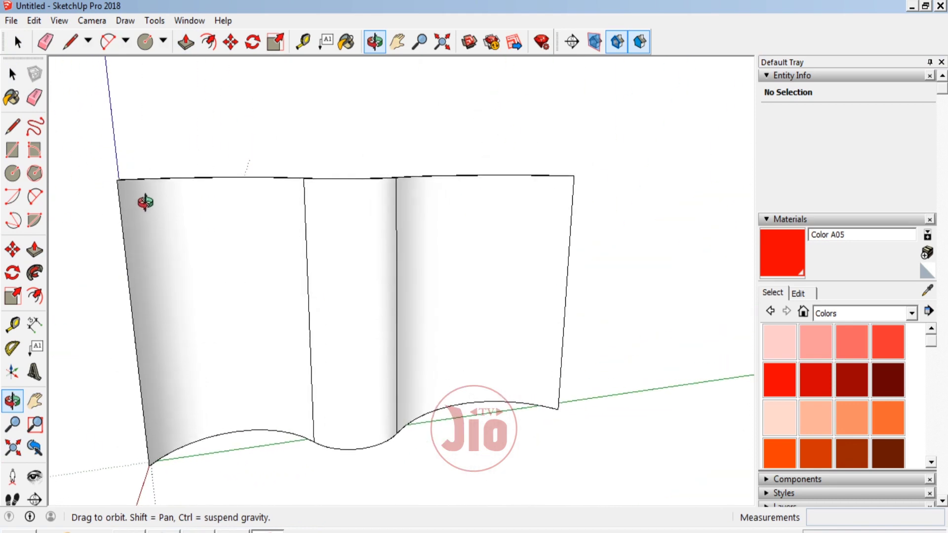
Step: Sketch a circle on the wall face, then orbit to look down on the wall's top edge
{"action": "left_click", "coordinate": [13, 174]}
{"action": "left_click", "coordinate": [209, 285]}
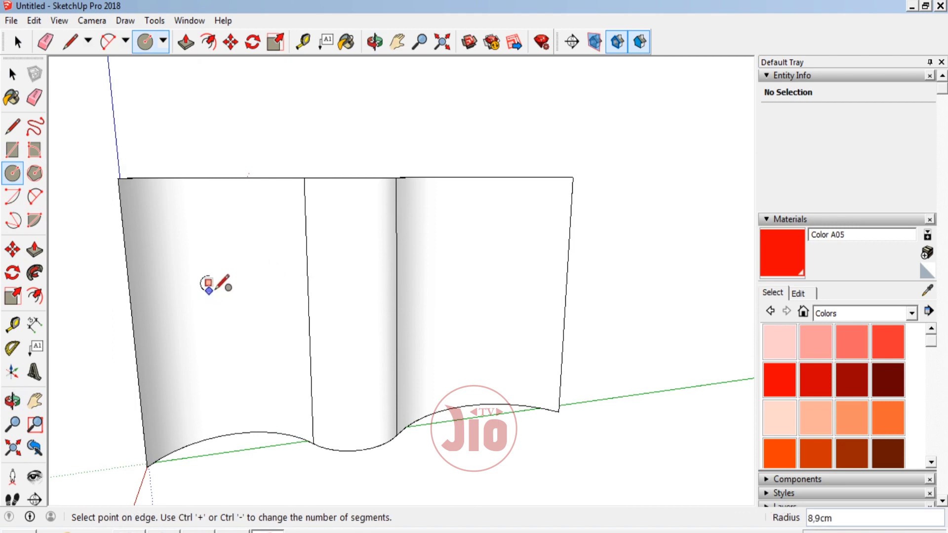
{"action": "left_click", "coordinate": [252, 304]}
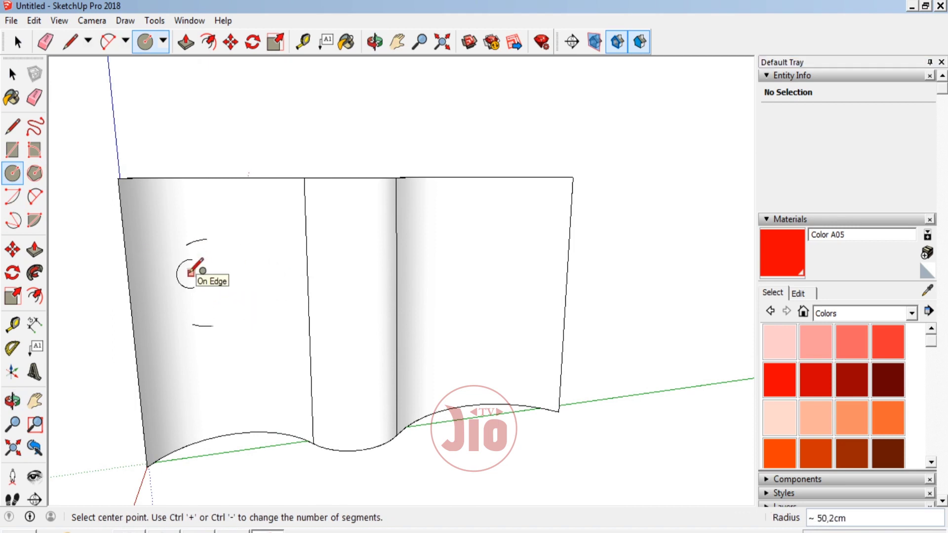
{"action": "left_click", "coordinate": [12, 401]}
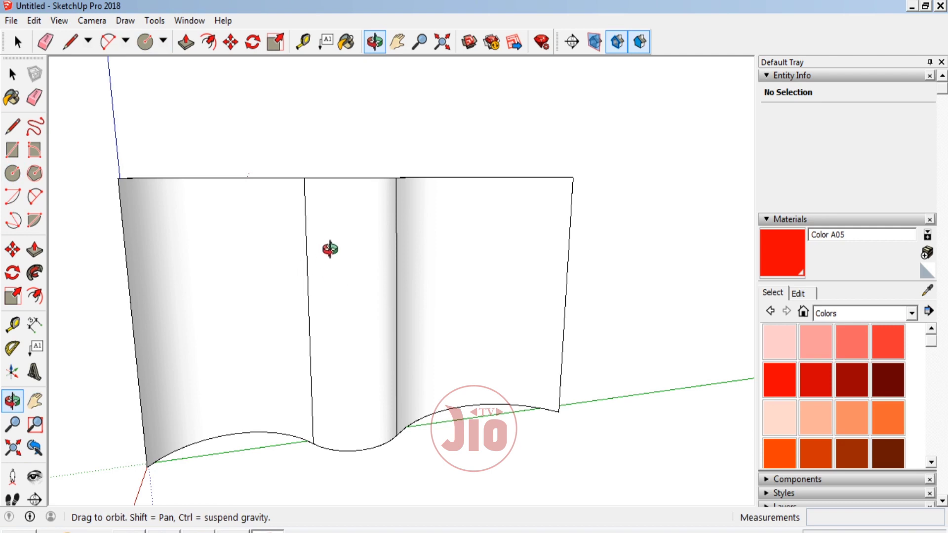
{"action": "mouse_move", "coordinate": [300, 245]}
{"action": "left_mouse_down"}
{"action": "mouse_move", "coordinate": [360, 309]}
{"action": "mouse_move", "coordinate": [301, 258]}
{"action": "mouse_move", "coordinate": [565, 281]}
{"action": "mouse_move", "coordinate": [535, 290]}
{"action": "mouse_move", "coordinate": [573, 281]}
{"action": "mouse_move", "coordinate": [505, 296]}
{"action": "mouse_move", "coordinate": [337, 267]}
{"action": "mouse_move", "coordinate": [319, 344]}
{"action": "mouse_move", "coordinate": [256, 303]}
{"action": "mouse_move", "coordinate": [184, 212]}
{"action": "left_mouse_up"}
Step: Draw two short cross lines across the top of the wavy wall
{"action": "scroll", "coordinate": [184, 212], "scroll_direction": "up", "scroll_amount": 3}
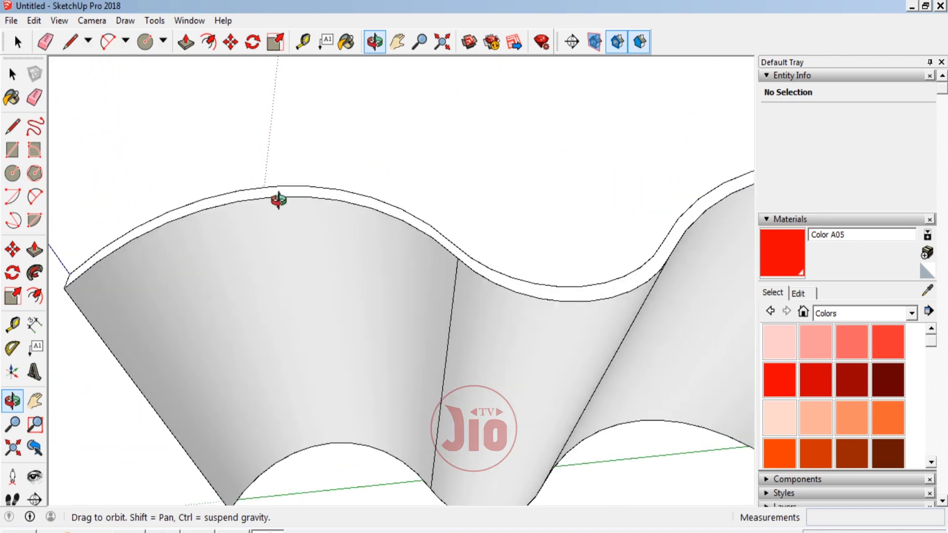
{"action": "left_click", "coordinate": [12, 126]}
{"action": "scroll", "coordinate": [233, 179], "scroll_direction": "up", "scroll_amount": 3}
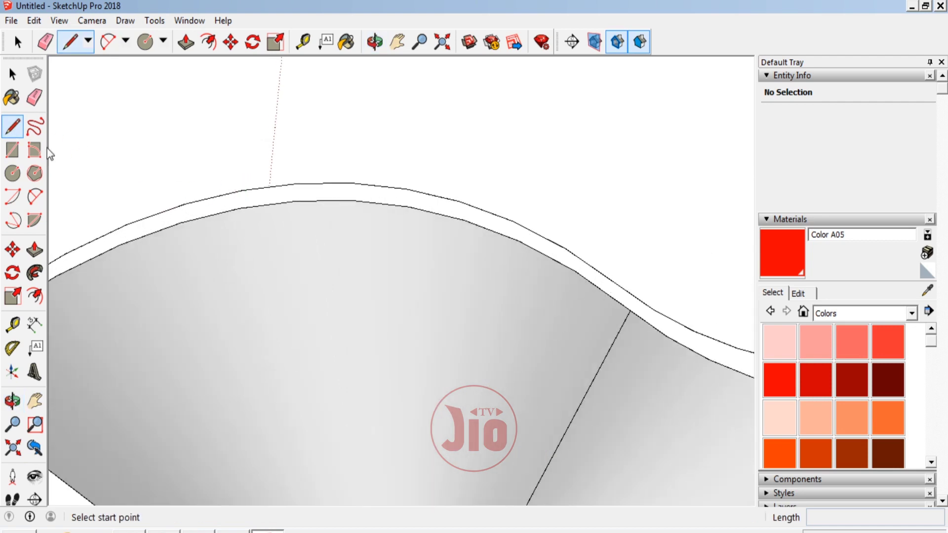
{"action": "left_click", "coordinate": [12, 152]}
{"action": "left_click", "coordinate": [13, 126]}
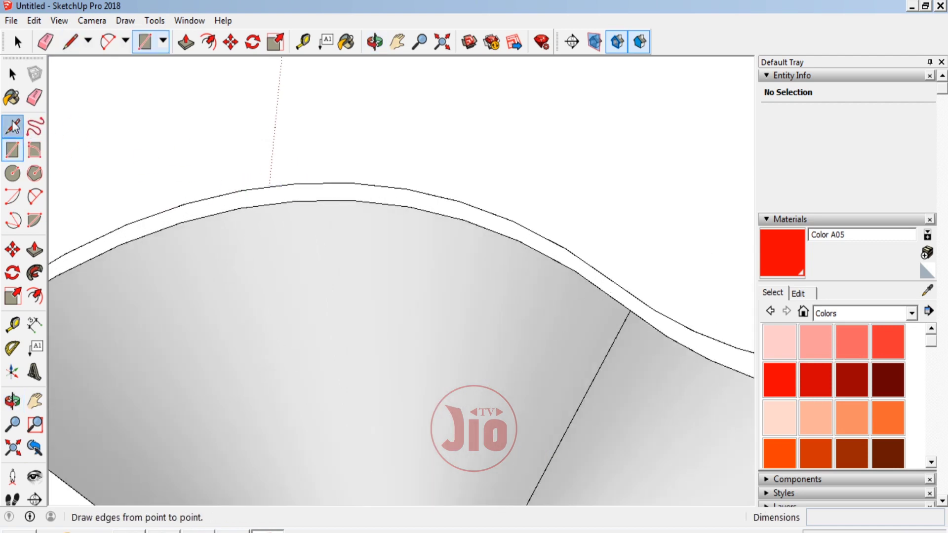
{"action": "left_click", "coordinate": [269, 186]}
{"action": "left_click", "coordinate": [269, 204]}
{"action": "left_click", "coordinate": [361, 184]}
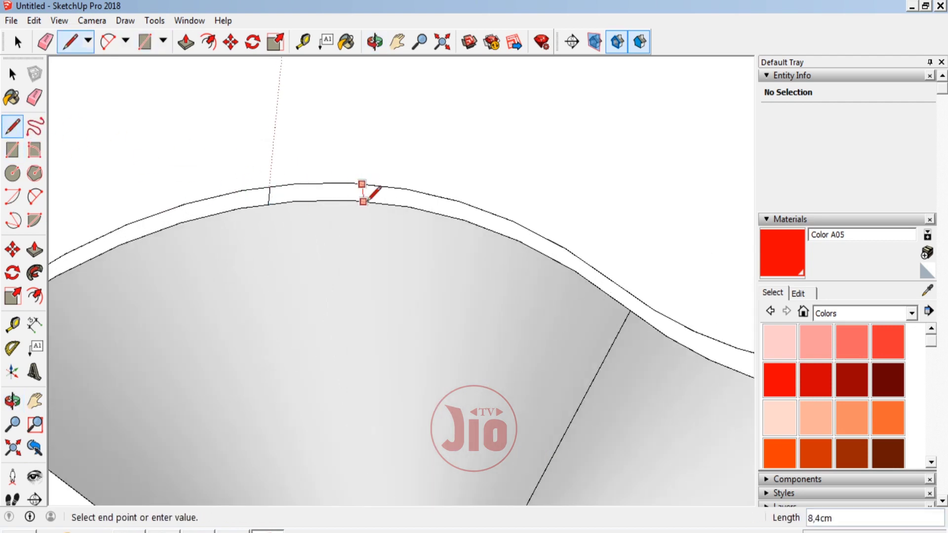
{"action": "left_click", "coordinate": [363, 201]}
Step: Push the marked top section down through the wall, then undo the cut and zoom out
{"action": "middle_click_drag", "start_coordinate": [360, 157], "coordinate": [364, 156]}
{"action": "key", "text": "p"}
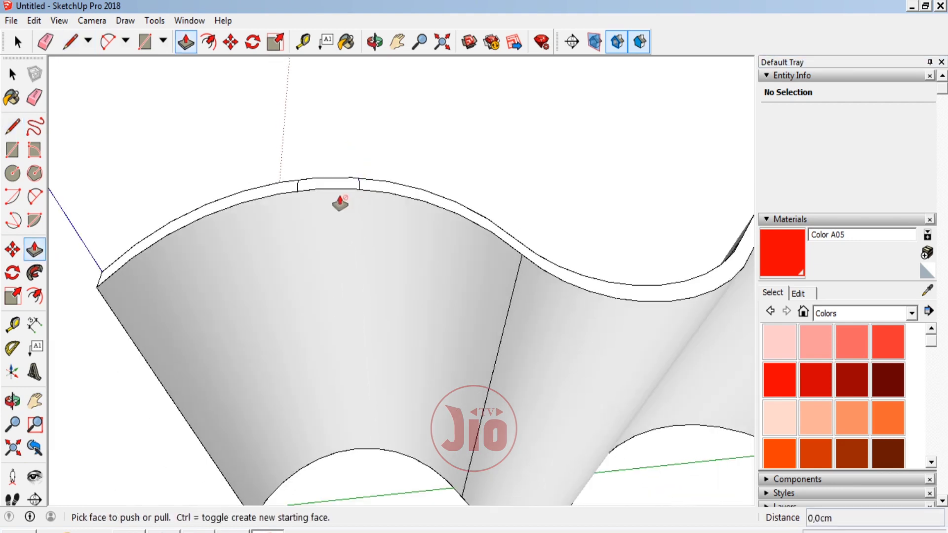
{"action": "left_click", "coordinate": [339, 197]}
{"action": "left_click", "coordinate": [349, 476]}
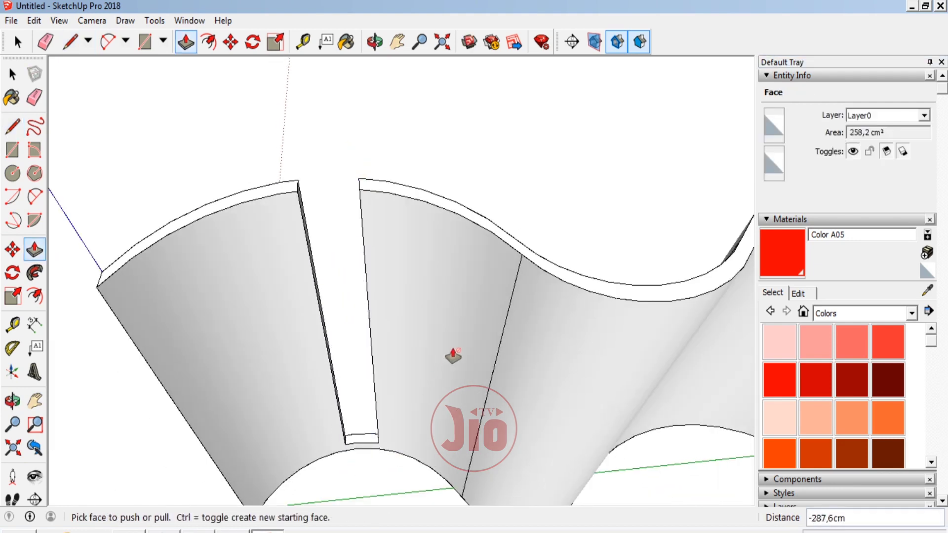
{"action": "key", "text": "ctrl+z"}
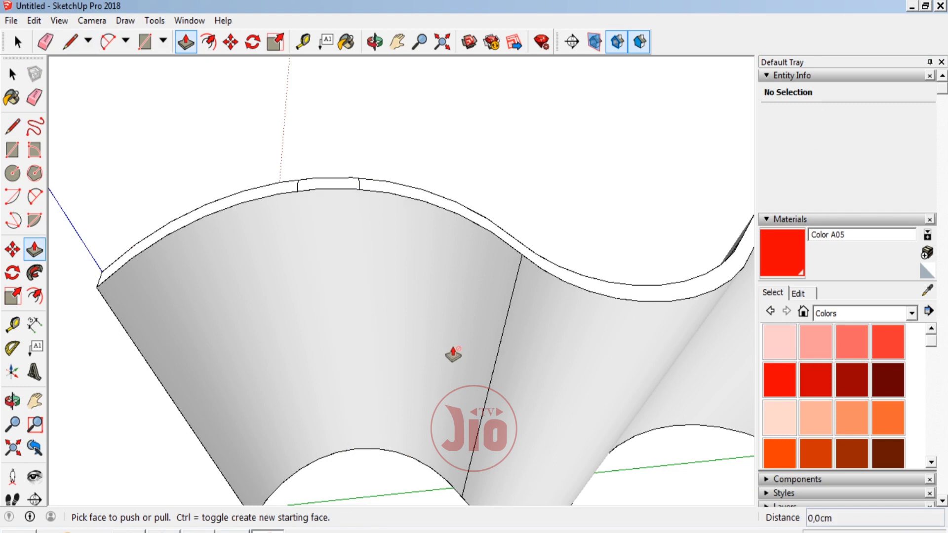
{"action": "scroll", "coordinate": [307, 239], "scroll_direction": "down", "scroll_amount": 3}
Step: Turn on the Solid Tools toolbar from View > Toolbars and reposition it
{"action": "scroll", "coordinate": [302, 244], "scroll_direction": "down", "scroll_amount": 3}
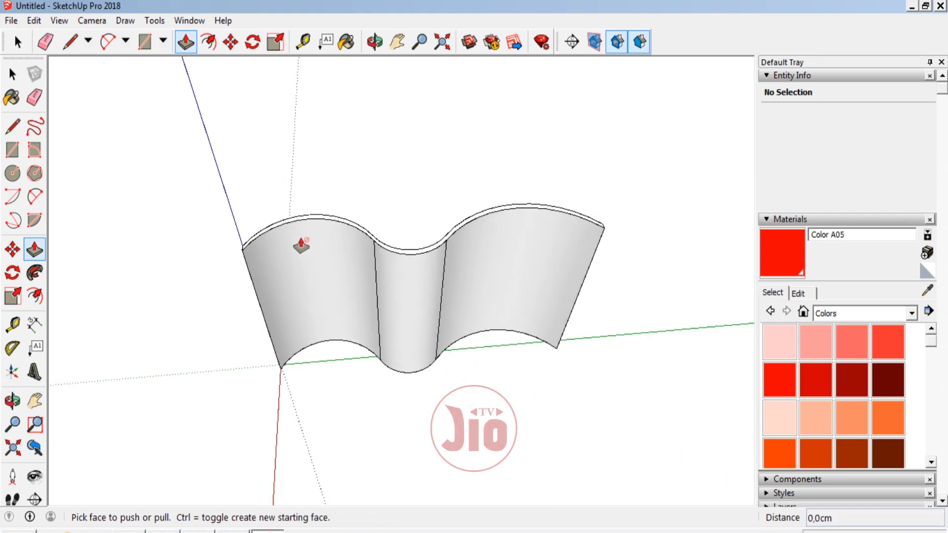
{"action": "scroll", "coordinate": [311, 254], "scroll_direction": "down", "scroll_amount": 2}
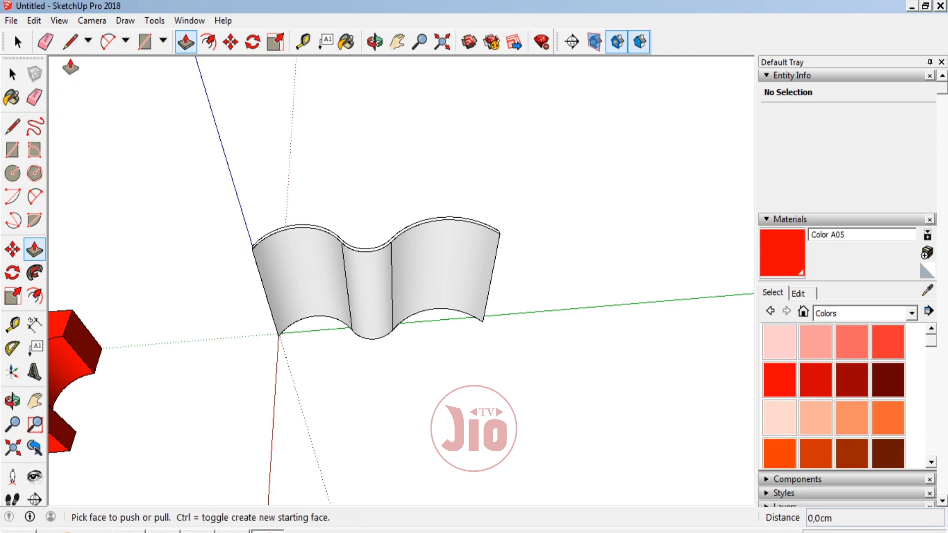
{"action": "left_click", "coordinate": [59, 20]}
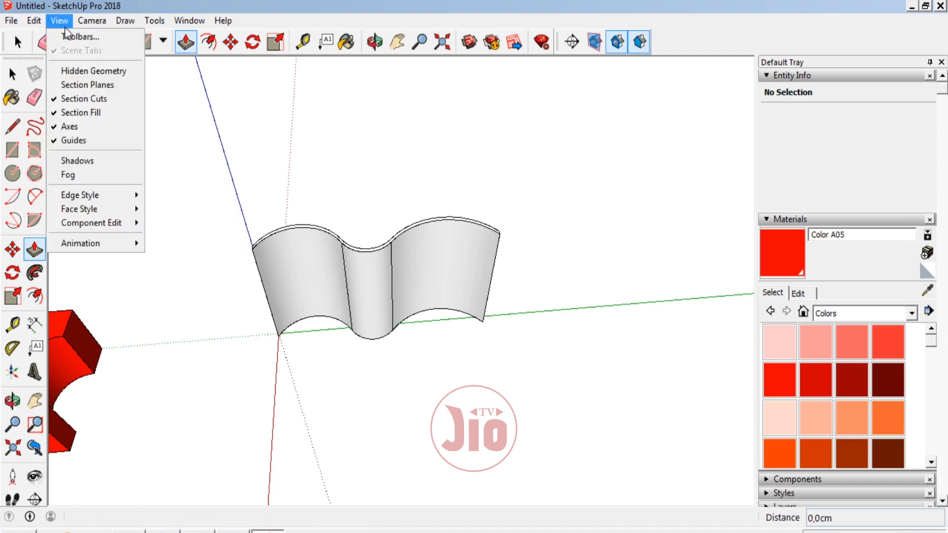
{"action": "left_click", "coordinate": [79, 38]}
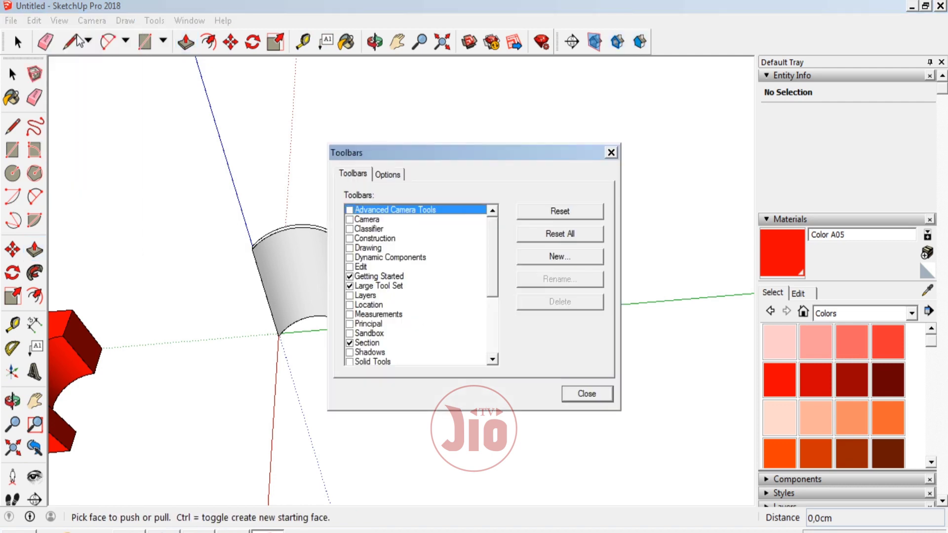
{"action": "left_click_drag", "start_coordinate": [489, 242], "coordinate": [490, 308]}
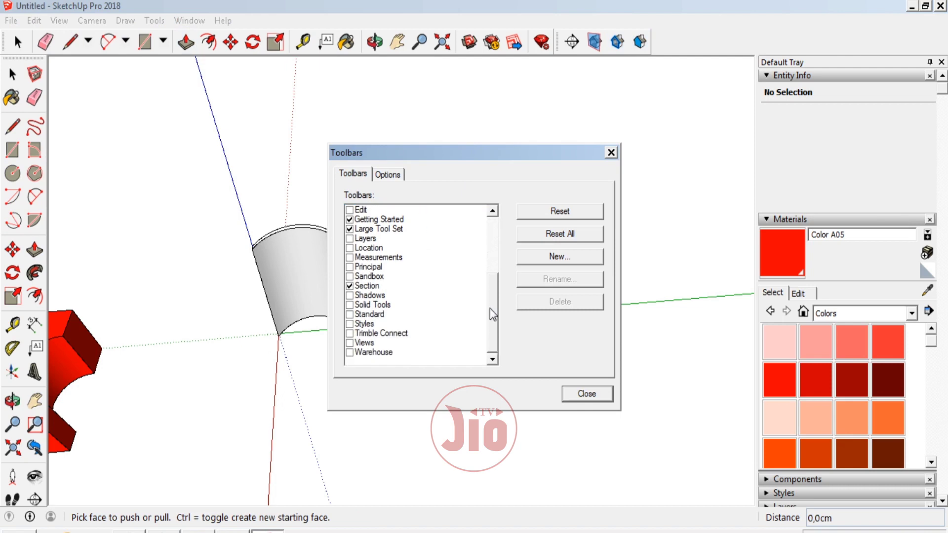
{"action": "left_click", "coordinate": [350, 306]}
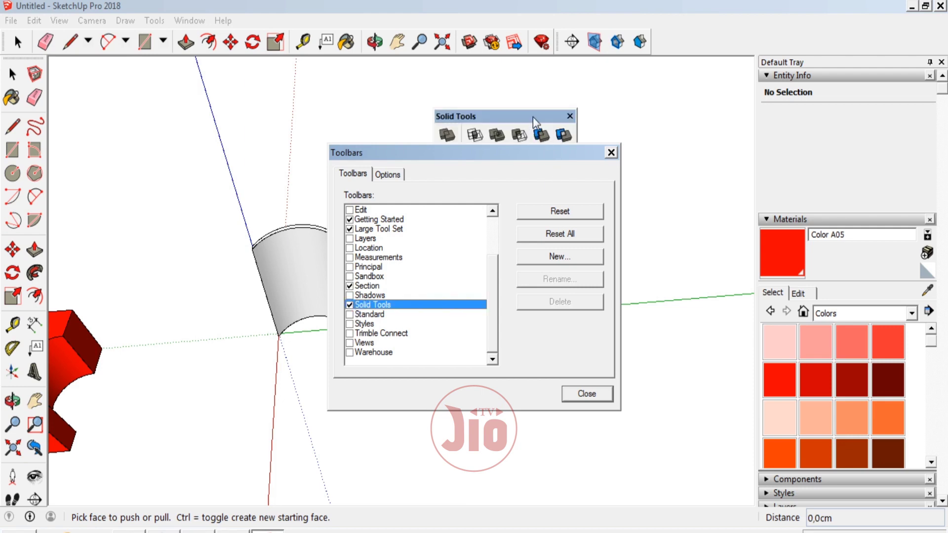
{"action": "left_click_drag", "start_coordinate": [532, 117], "coordinate": [479, 80]}
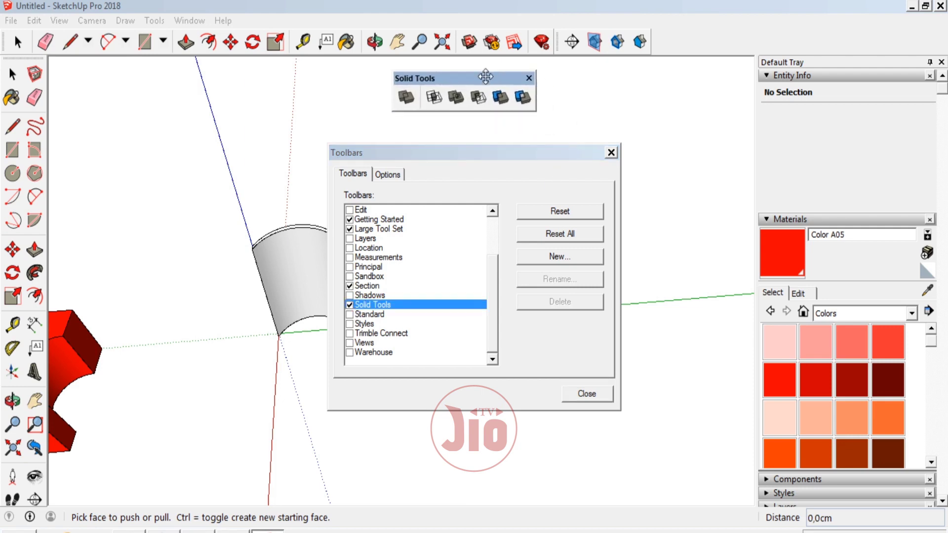
{"action": "left_click", "coordinate": [610, 153]}
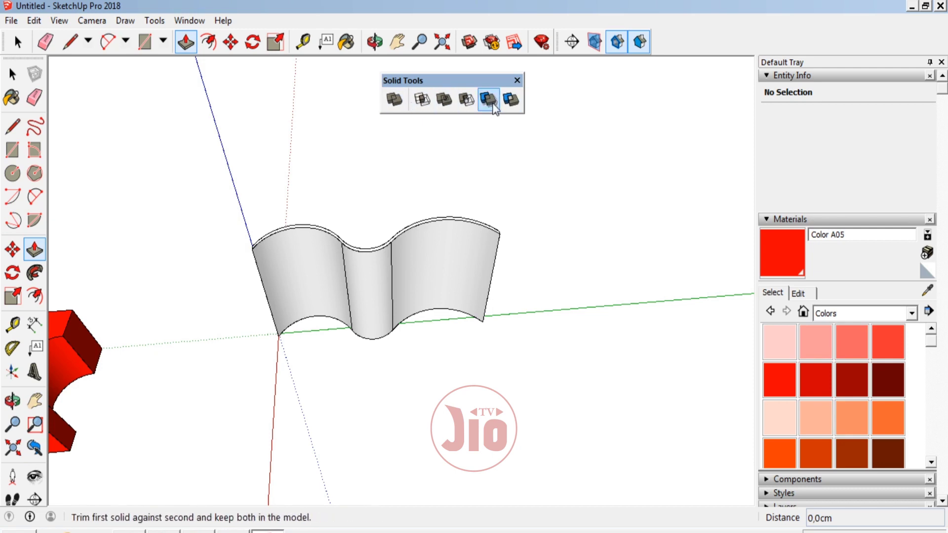
Step: Select the entire wavy wall and make it a group of 1299327,4 cm³
{"action": "left_click", "coordinate": [12, 74]}
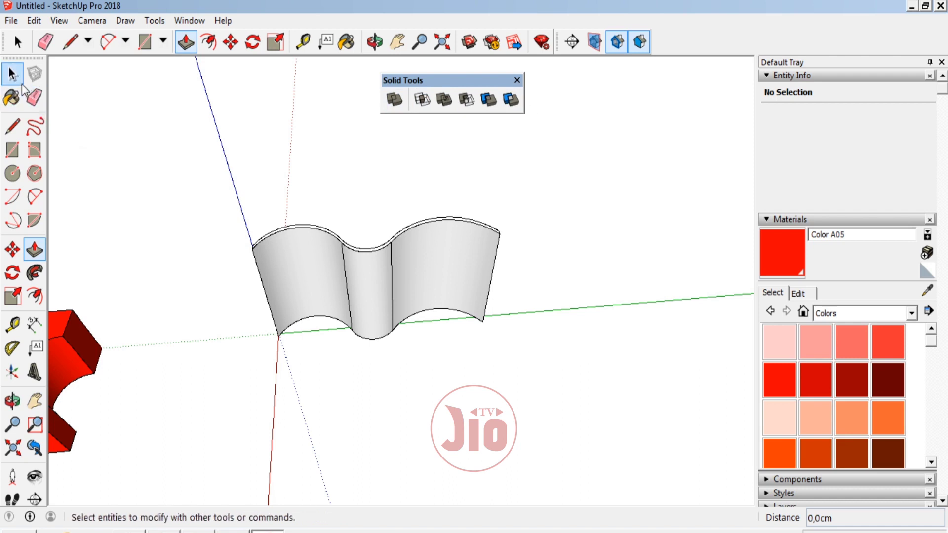
{"action": "left_click", "coordinate": [387, 106]}
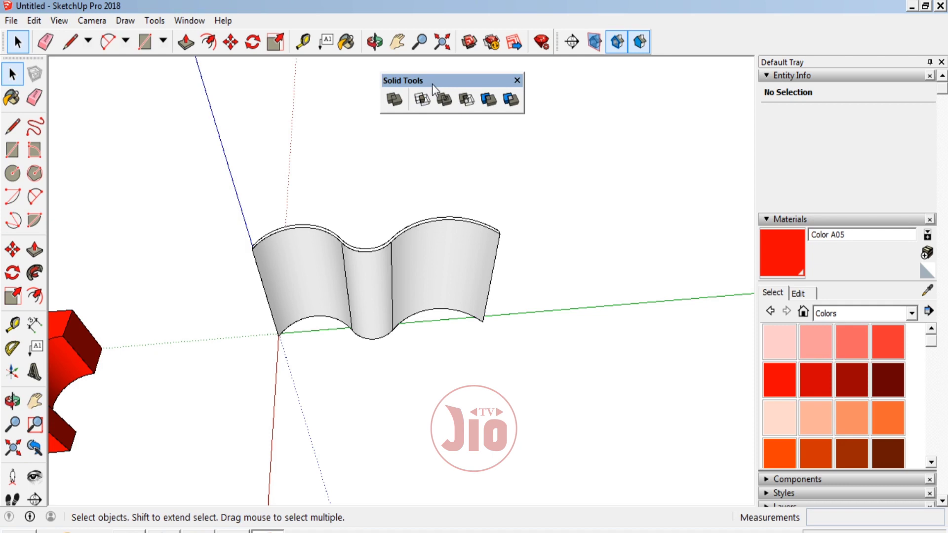
{"action": "triple_click", "coordinate": [374, 277]}
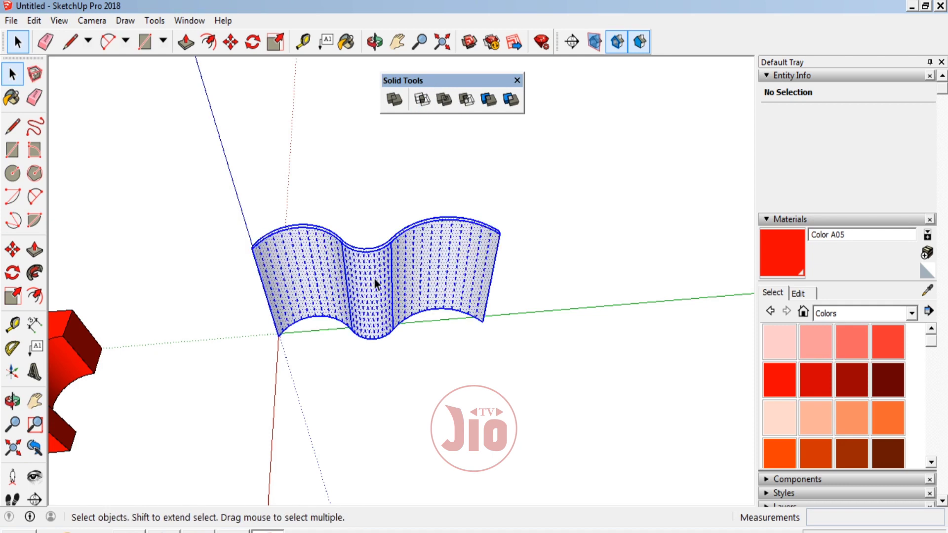
{"action": "right_click", "coordinate": [407, 270]}
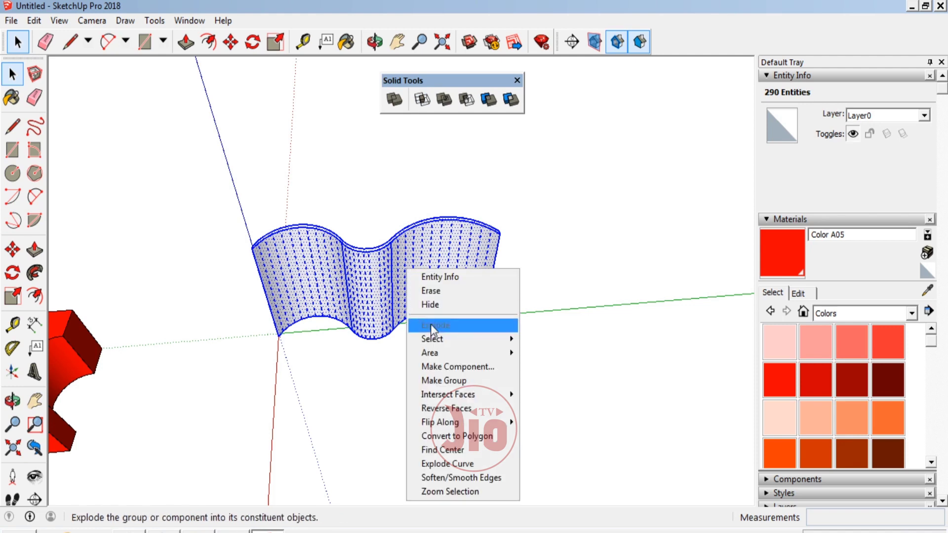
{"action": "left_click", "coordinate": [452, 380]}
{"action": "middle_click_drag", "start_coordinate": [452, 380], "coordinate": [355, 318]}
{"action": "scroll", "coordinate": [355, 318], "scroll_direction": "down", "scroll_amount": 2}
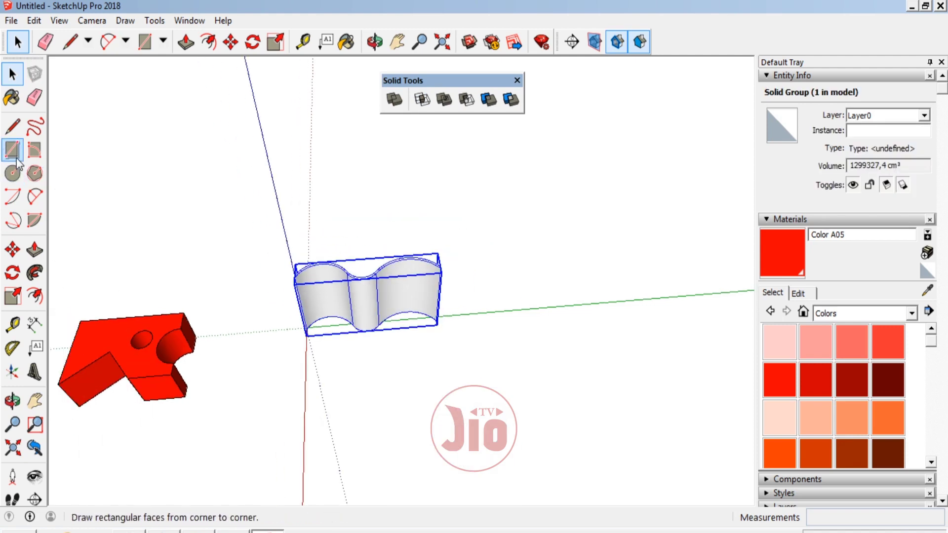
Step: Draw a rectangular face in front of the wall, its first edge 200 cm long
{"action": "left_click", "coordinate": [13, 126]}
{"action": "scroll", "coordinate": [360, 313], "scroll_direction": "up", "scroll_amount": 3}
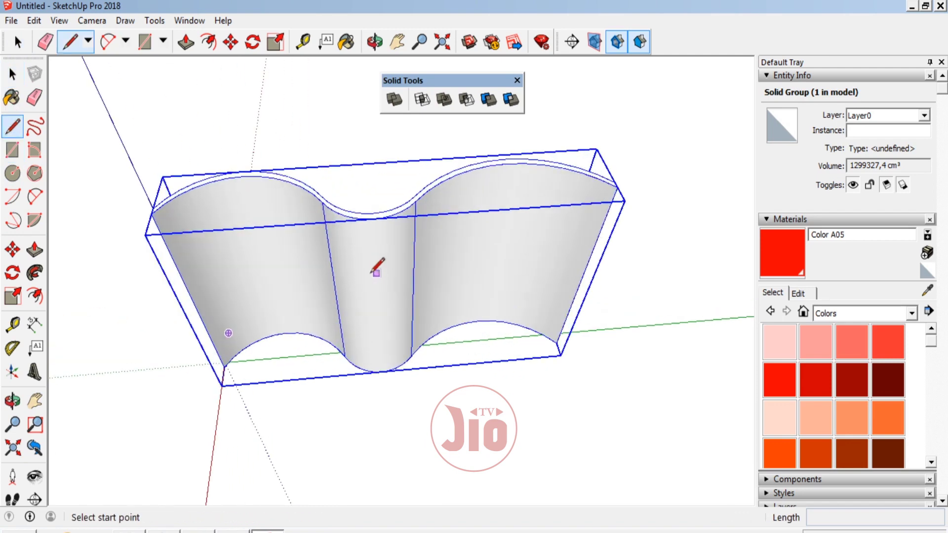
{"action": "scroll", "coordinate": [517, 359], "scroll_direction": "down", "scroll_amount": 1}
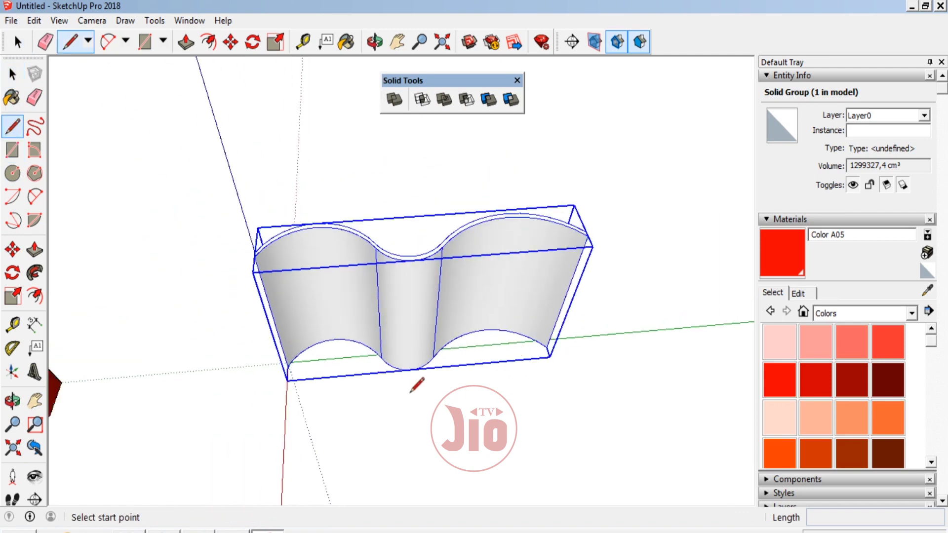
{"action": "left_click", "coordinate": [372, 393]}
{"action": "type", "text": "200"}
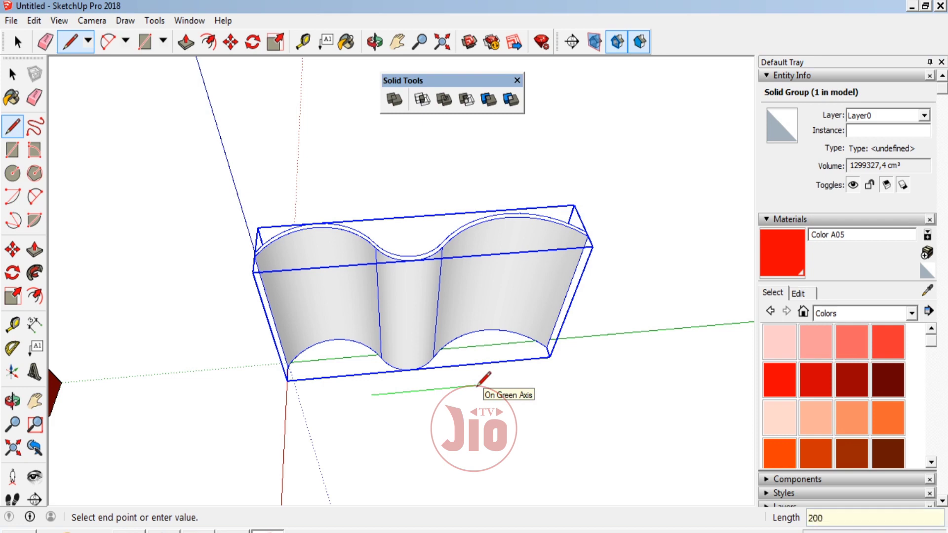
{"action": "key", "text": "Return"}
{"action": "scroll", "coordinate": [475, 383], "scroll_direction": "up", "scroll_amount": 1}
{"action": "scroll", "coordinate": [459, 321], "scroll_direction": "up", "scroll_amount": 2}
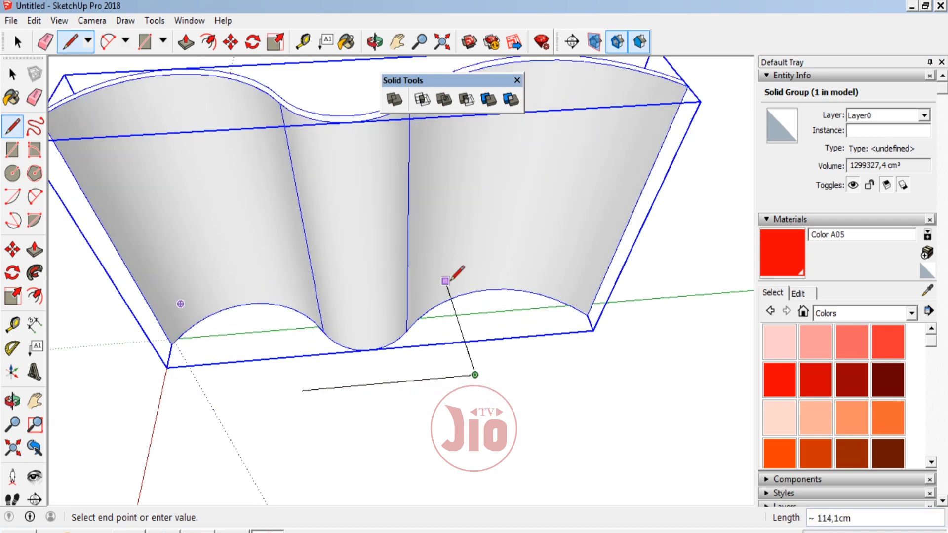
{"action": "scroll", "coordinate": [449, 271], "scroll_direction": "down", "scroll_amount": 4}
{"action": "left_click", "coordinate": [474, 412]}
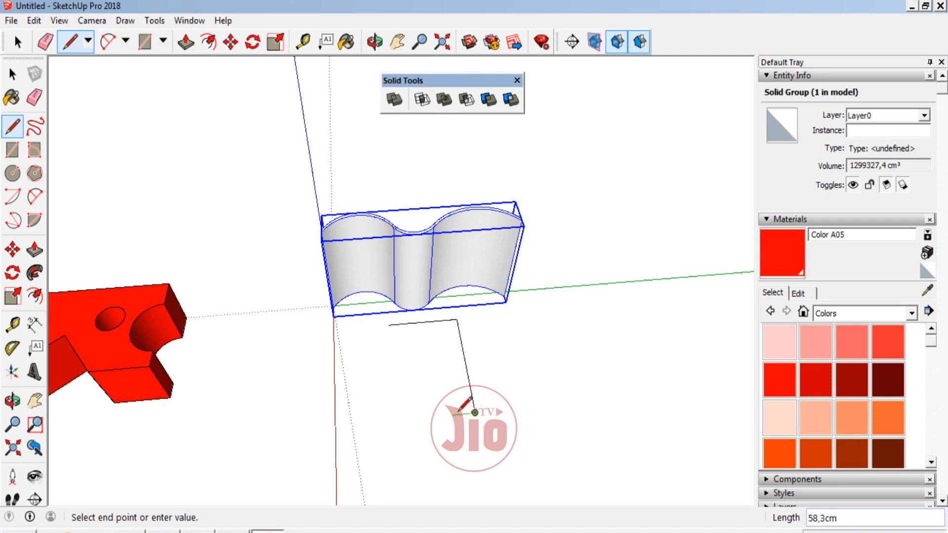
{"action": "left_click", "coordinate": [398, 419]}
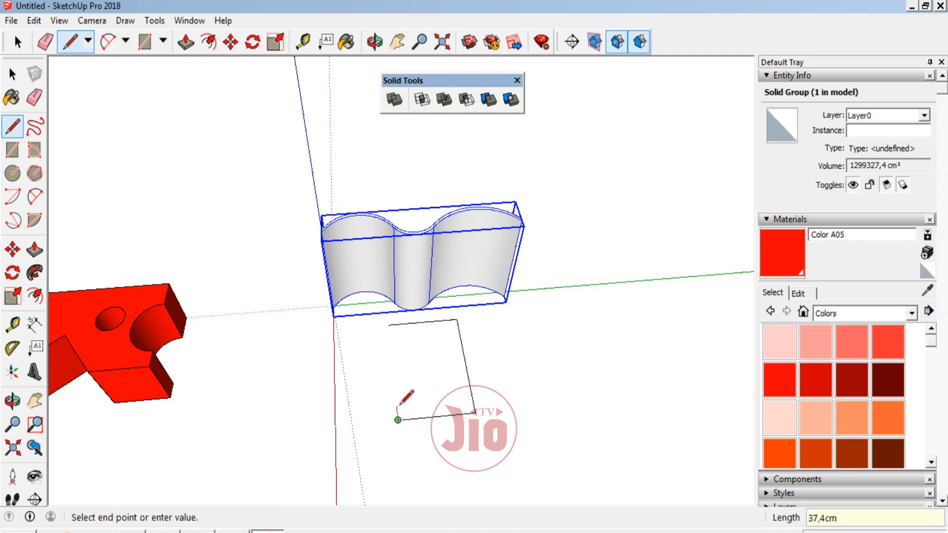
{"action": "left_click", "coordinate": [398, 324]}
Step: Extrude the rectangle 120 cm upward into a box
{"action": "key", "text": "p"}
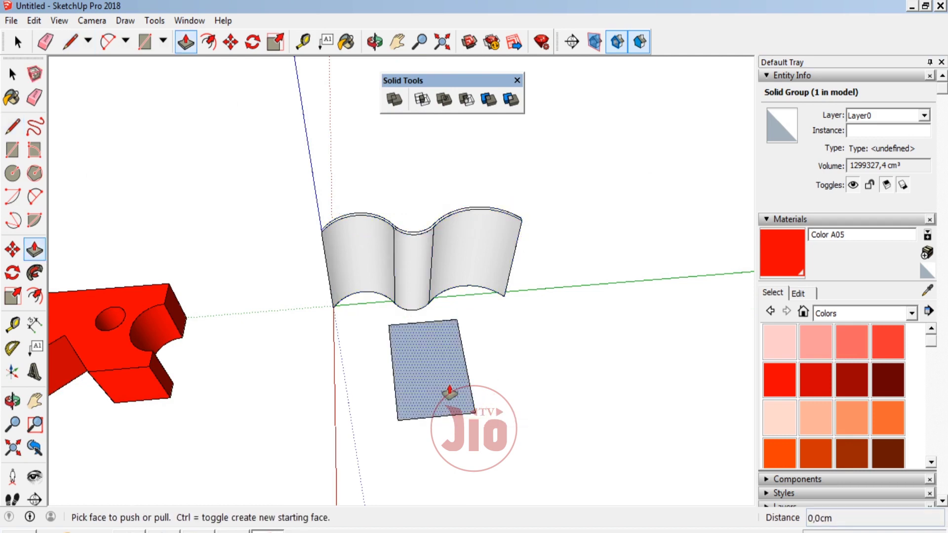
{"action": "left_click", "coordinate": [451, 392]}
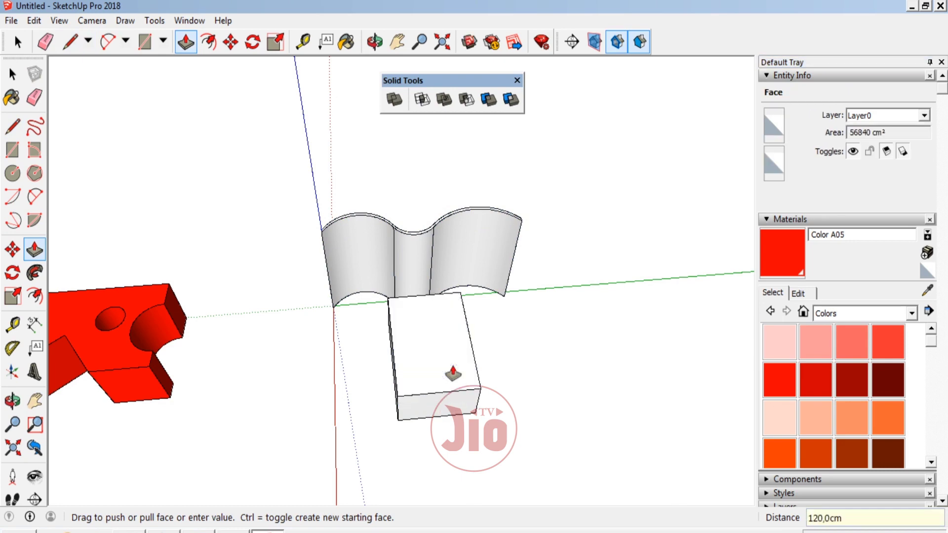
{"action": "left_click", "coordinate": [12, 74]}
Step: Paint the box red and make it a group
{"action": "triple_click", "coordinate": [423, 355]}
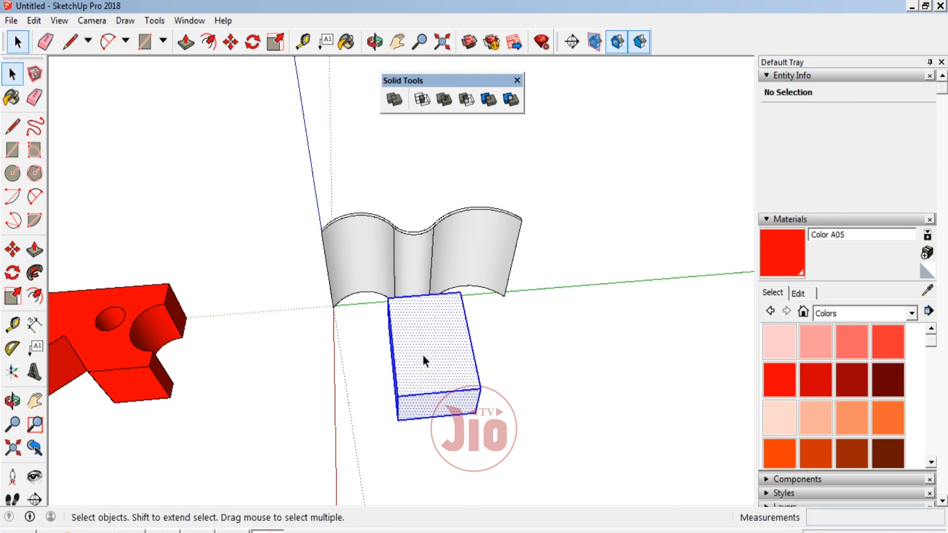
{"action": "key", "text": "b"}
{"action": "left_click", "coordinate": [447, 362]}
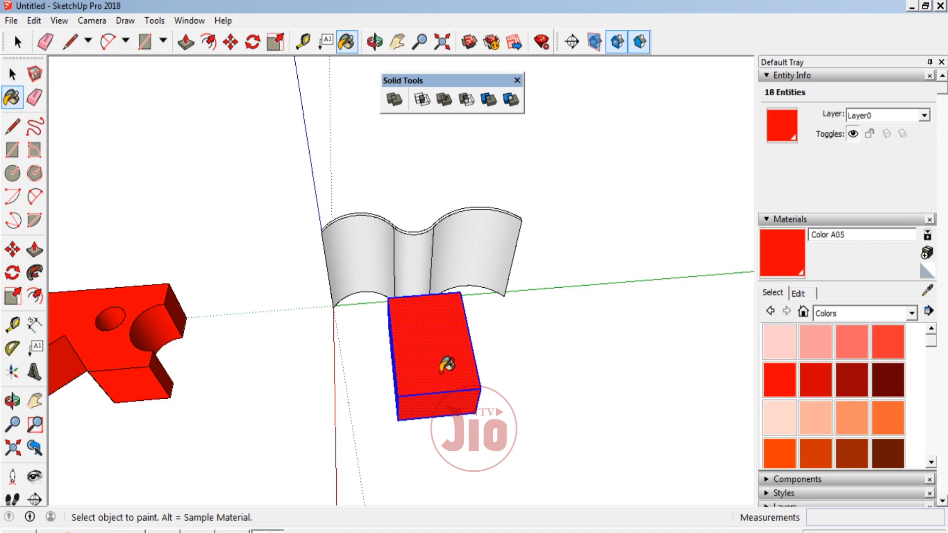
{"action": "right_click", "coordinate": [441, 375]}
{"action": "left_click", "coordinate": [502, 301]}
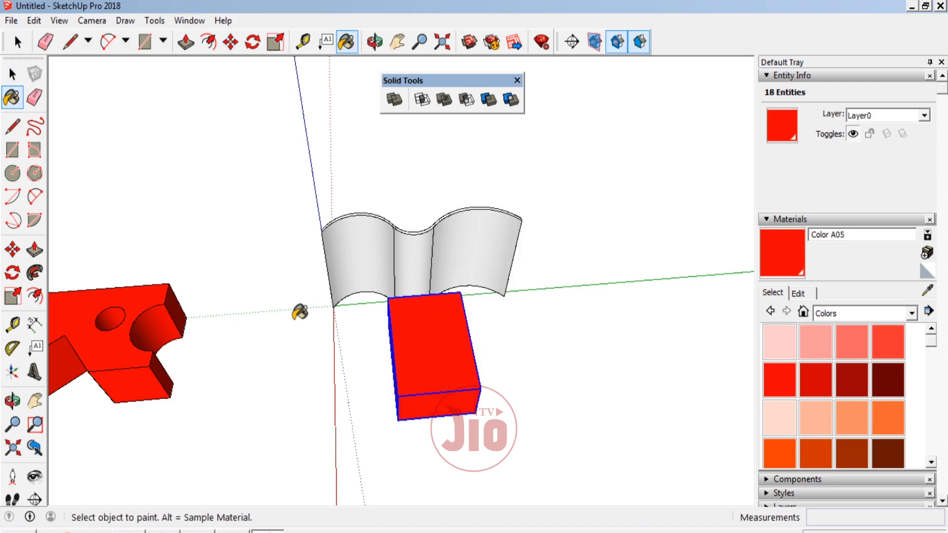
Step: Move the red box up so it passes through the wavy wall
{"action": "left_click", "coordinate": [12, 250]}
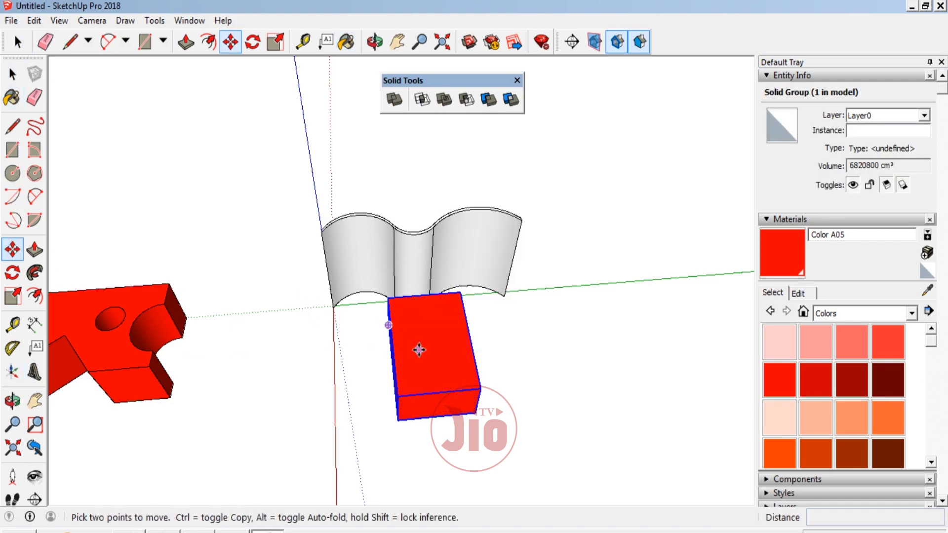
{"action": "left_click", "coordinate": [453, 364]}
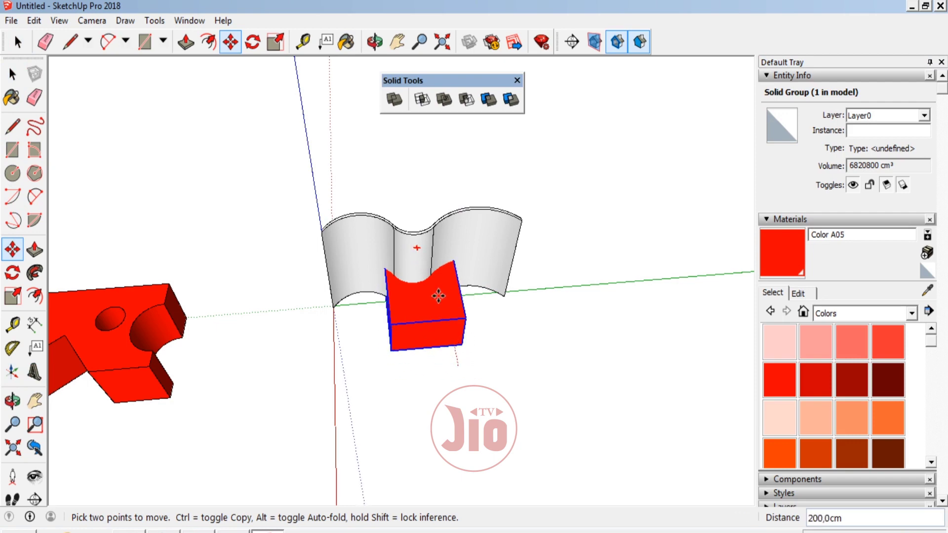
{"action": "scroll", "coordinate": [437, 296], "scroll_direction": "up", "scroll_amount": 2}
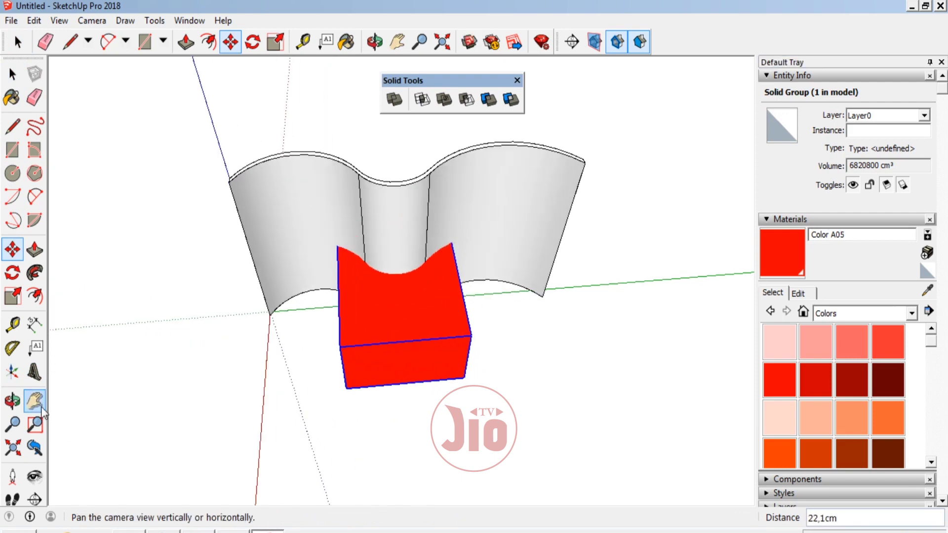
{"action": "left_click", "coordinate": [12, 401]}
{"action": "left_click_drag", "start_coordinate": [391, 281], "coordinate": [435, 128]}
{"action": "scroll", "coordinate": [360, 168], "scroll_direction": "up", "scroll_amount": 2}
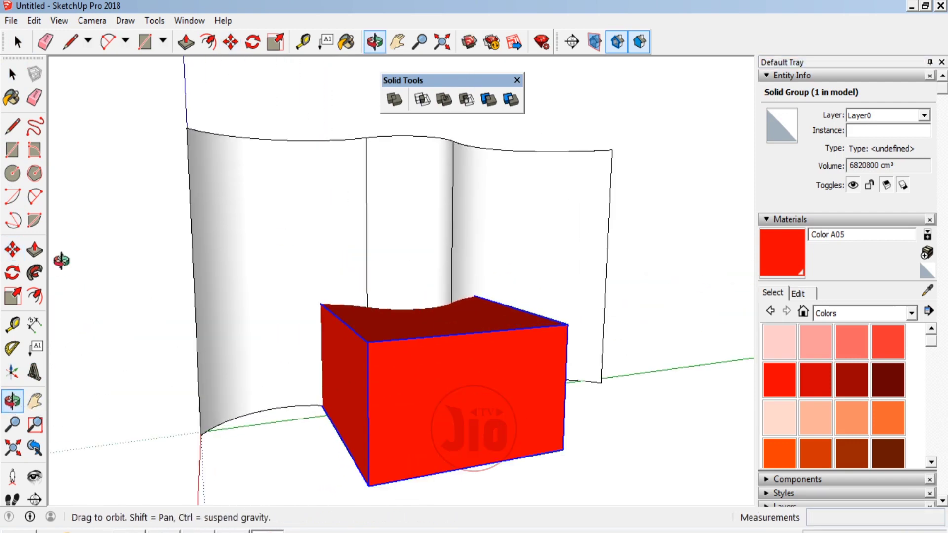
{"action": "left_click", "coordinate": [12, 250]}
{"action": "left_click", "coordinate": [420, 382]}
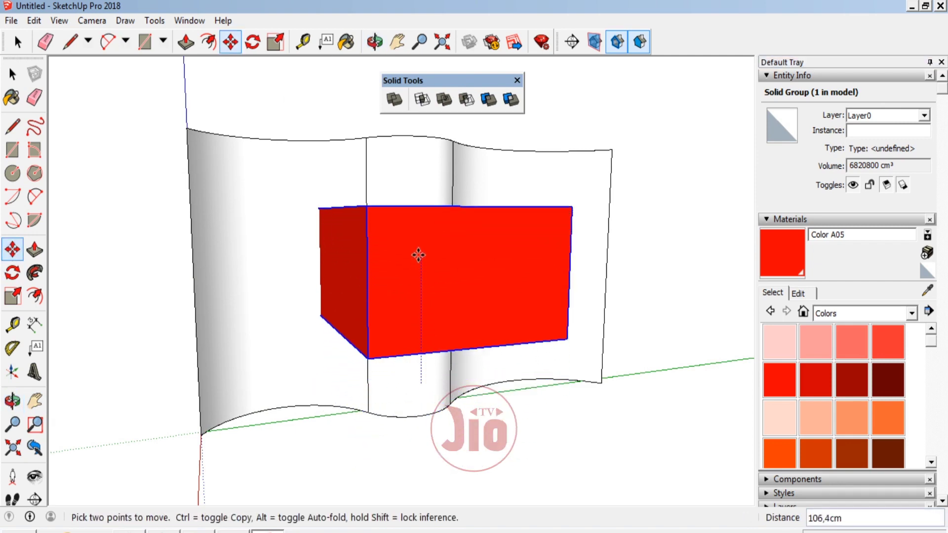
{"action": "left_click", "coordinate": [419, 253]}
Step: Orbit to a lower frontal view and open the wall group for editing
{"action": "left_click", "coordinate": [12, 400]}
{"action": "left_click_drag", "start_coordinate": [107, 389], "coordinate": [215, 384]}
{"action": "scroll", "coordinate": [215, 384], "scroll_direction": "down", "scroll_amount": 3}
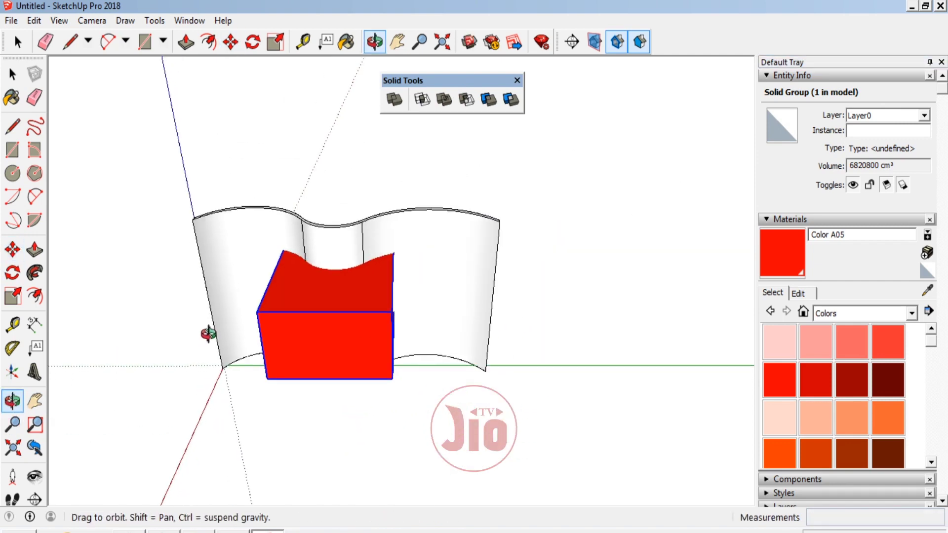
{"action": "left_click_drag", "start_coordinate": [206, 332], "coordinate": [306, 289]}
{"action": "left_click", "coordinate": [13, 74]}
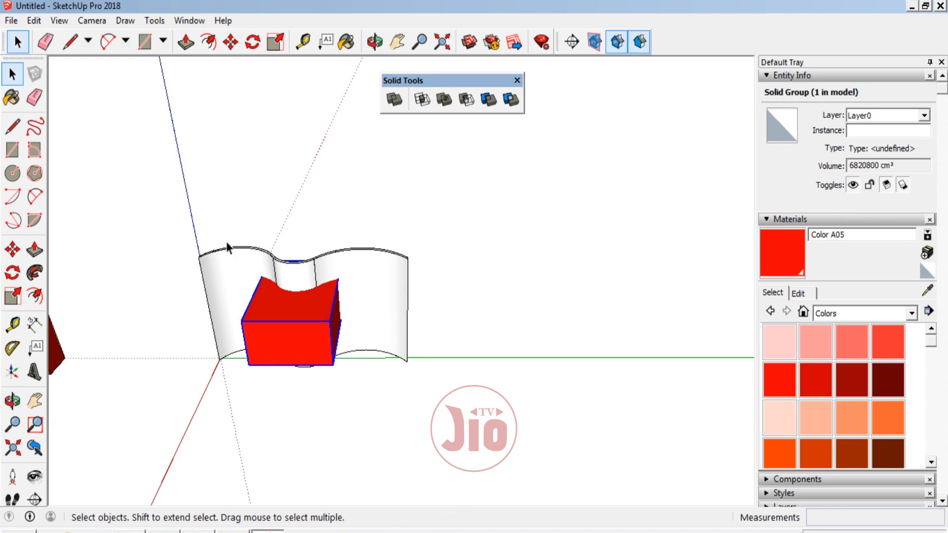
{"action": "triple_click", "coordinate": [375, 295]}
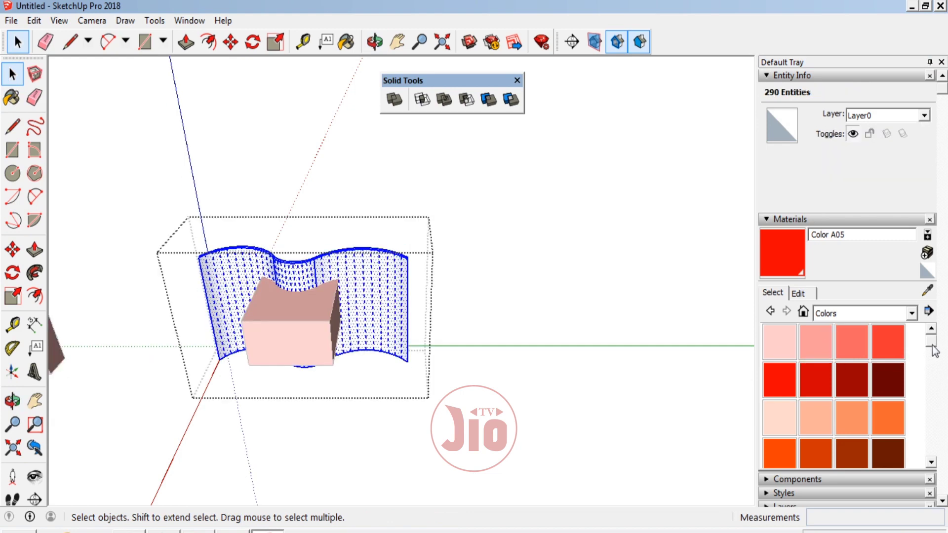
Step: Paint the wall grey with Color M02 and leave the group
{"action": "left_click_drag", "start_coordinate": [933, 350], "coordinate": [931, 443]}
{"action": "left_click", "coordinate": [851, 335]}
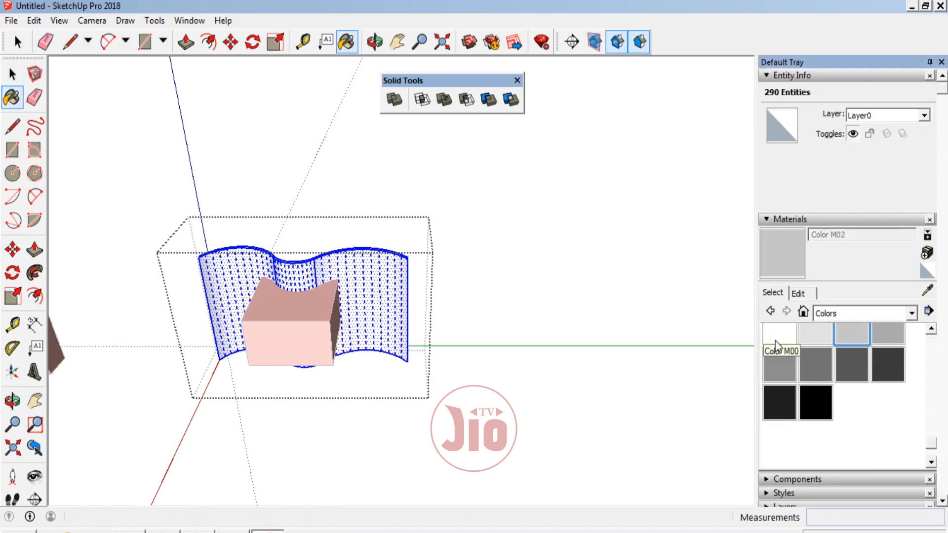
{"action": "left_click", "coordinate": [387, 258]}
{"action": "left_click", "coordinate": [13, 74]}
{"action": "left_click", "coordinate": [232, 143]}
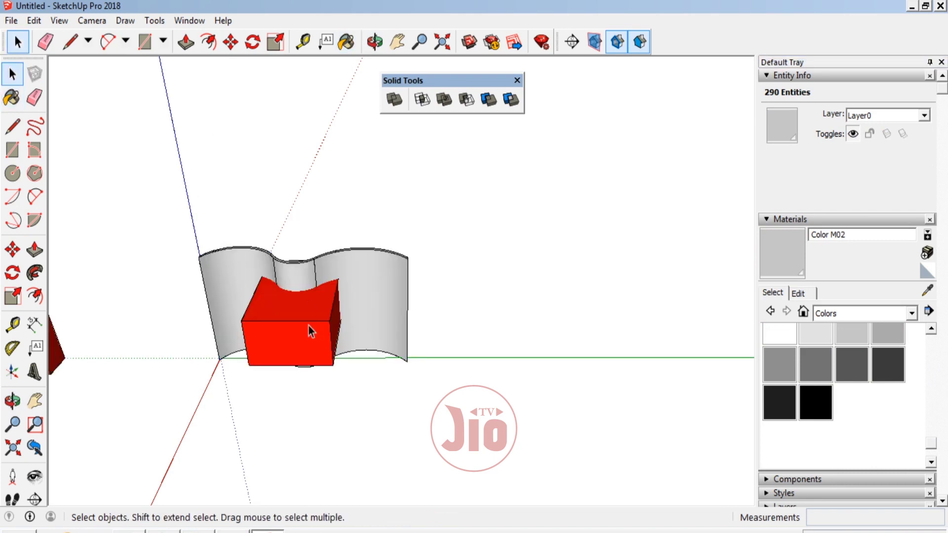
Step: Select both the wall group and the red box for moving
{"action": "left_click", "coordinate": [236, 281]}
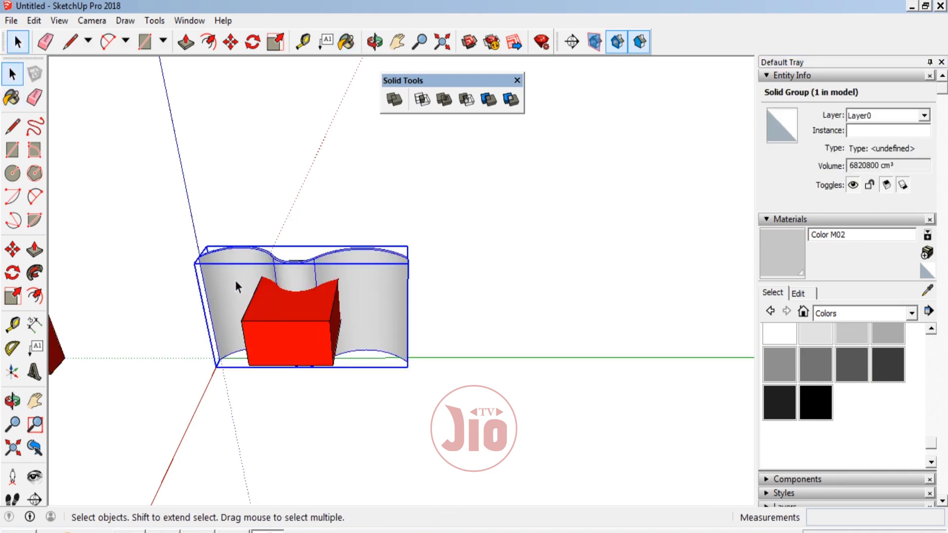
{"action": "scroll", "coordinate": [234, 280], "scroll_direction": "up", "scroll_amount": 3}
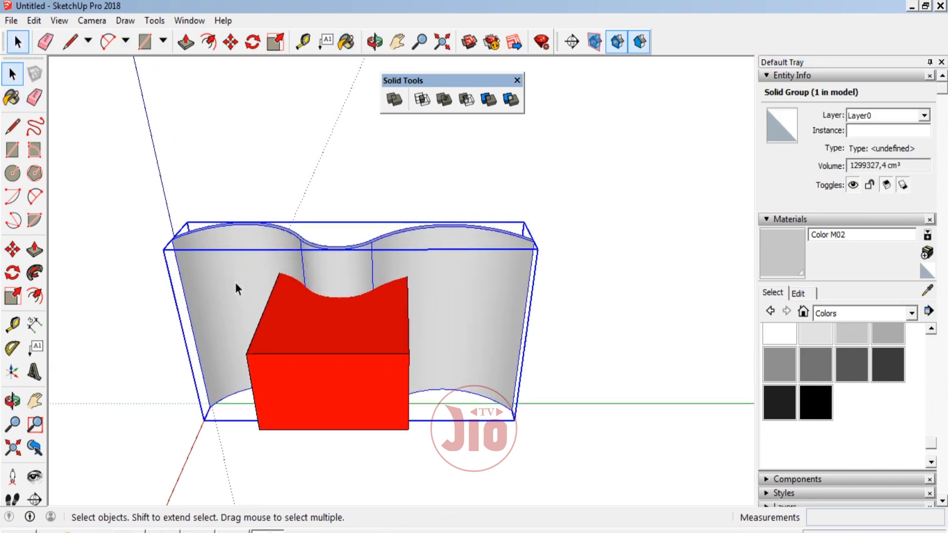
{"action": "scroll", "coordinate": [235, 283], "scroll_direction": "down", "scroll_amount": 3}
{"action": "left_click", "coordinate": [256, 330], "text": "shift"}
{"action": "scroll", "coordinate": [59, 285], "scroll_direction": "down", "scroll_amount": 2}
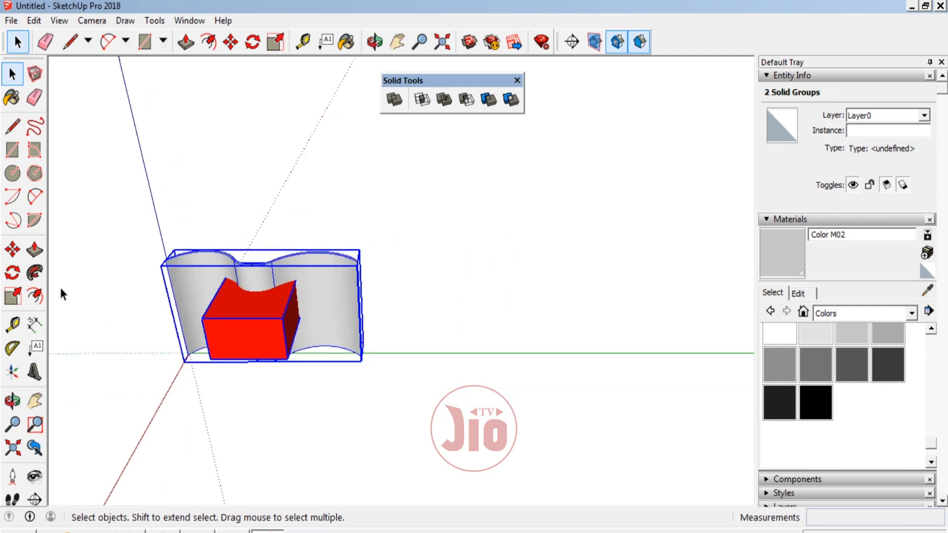
{"action": "left_click", "coordinate": [13, 249]}
Step: Copy the wall-and-box pair to the right twice using Move with Ctrl
{"action": "left_click", "coordinate": [243, 337]}
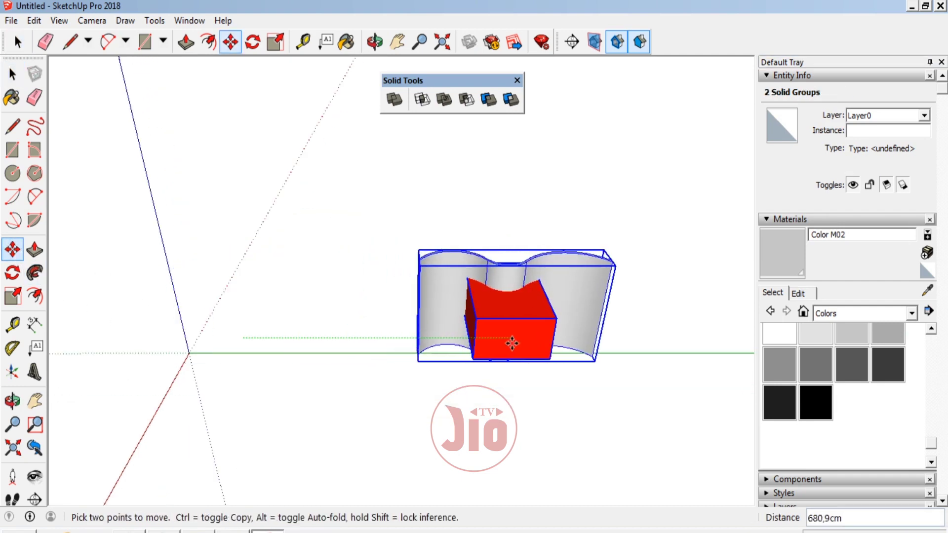
{"action": "key", "text": "ctrl"}
{"action": "left_click", "coordinate": [511, 342]}
{"action": "scroll", "coordinate": [239, 226], "scroll_direction": "down", "scroll_amount": 2}
{"action": "left_click", "coordinate": [379, 262]}
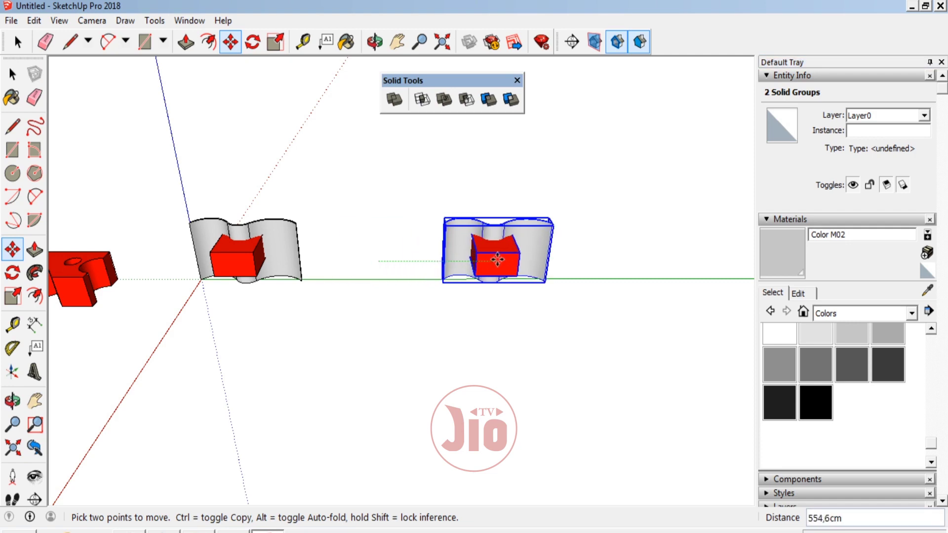
{"action": "key", "text": "ctrl"}
{"action": "left_click", "coordinate": [509, 257]}
{"action": "scroll", "coordinate": [471, 260], "scroll_direction": "down", "scroll_amount": 2}
Step: Add two more copies about 762 cm and 842 cm further right
{"action": "left_click", "coordinate": [476, 255]}
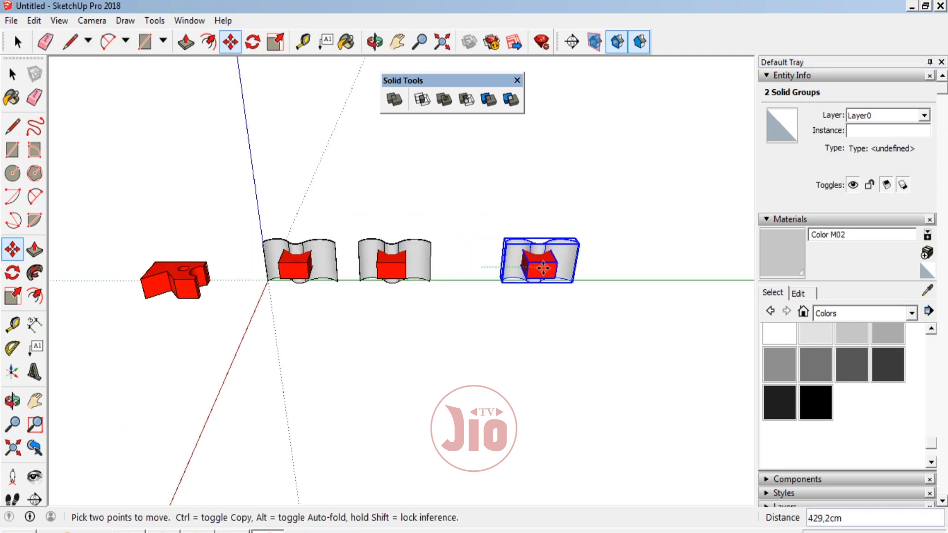
{"action": "key", "text": "ctrl"}
{"action": "left_click", "coordinate": [580, 257]}
{"action": "scroll", "coordinate": [541, 279], "scroll_direction": "up", "scroll_amount": 2}
{"action": "left_click", "coordinate": [541, 278]}
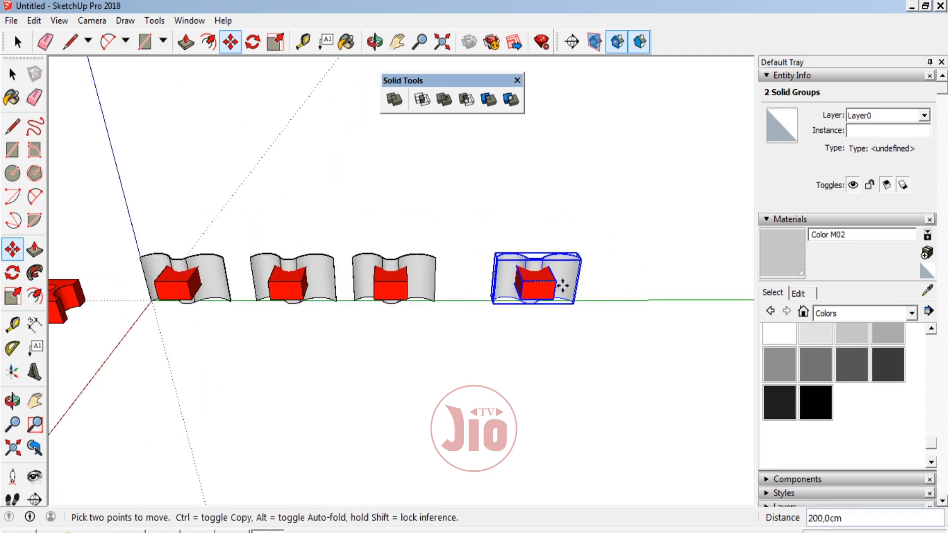
{"action": "key", "text": "ctrl"}
{"action": "left_click", "coordinate": [640, 281]}
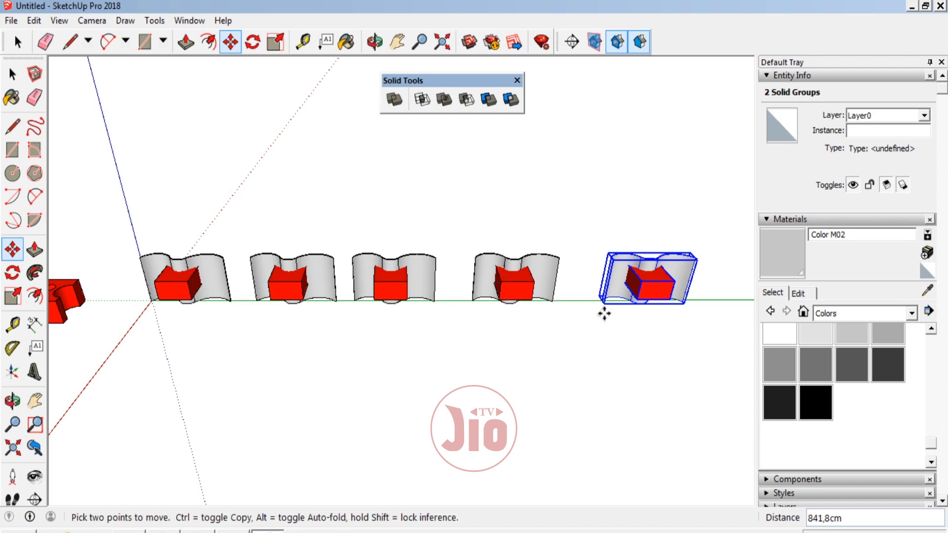
{"action": "scroll", "coordinate": [603, 313], "scroll_direction": "down", "scroll_amount": 2}
{"action": "scroll", "coordinate": [313, 281], "scroll_direction": "up", "scroll_amount": 2}
{"action": "scroll", "coordinate": [313, 281], "scroll_direction": "down", "scroll_amount": 2}
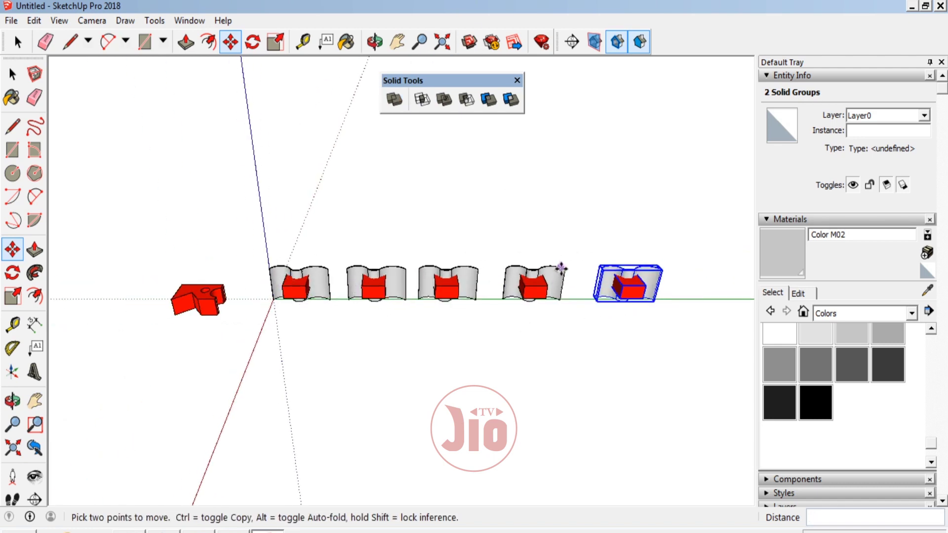
{"action": "scroll", "coordinate": [287, 282], "scroll_direction": "up", "scroll_amount": 1}
{"action": "scroll", "coordinate": [288, 283], "scroll_direction": "up", "scroll_amount": 1}
{"action": "scroll", "coordinate": [288, 283], "scroll_direction": "down", "scroll_amount": 1}
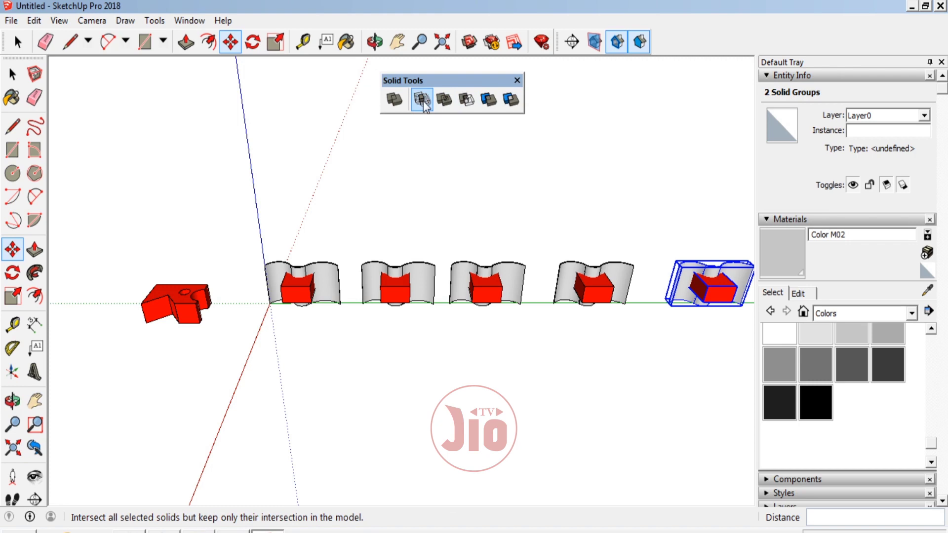
{"action": "scroll", "coordinate": [394, 137], "scroll_direction": "up", "scroll_amount": 2}
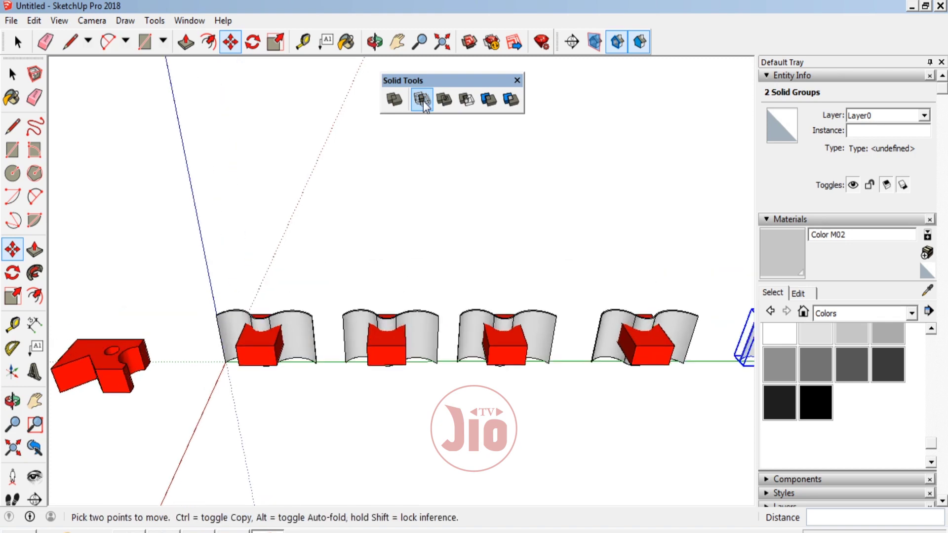
Step: Select and deselect the first red box and wavy wall to check them
{"action": "scroll", "coordinate": [275, 332], "scroll_direction": "up", "scroll_amount": 1}
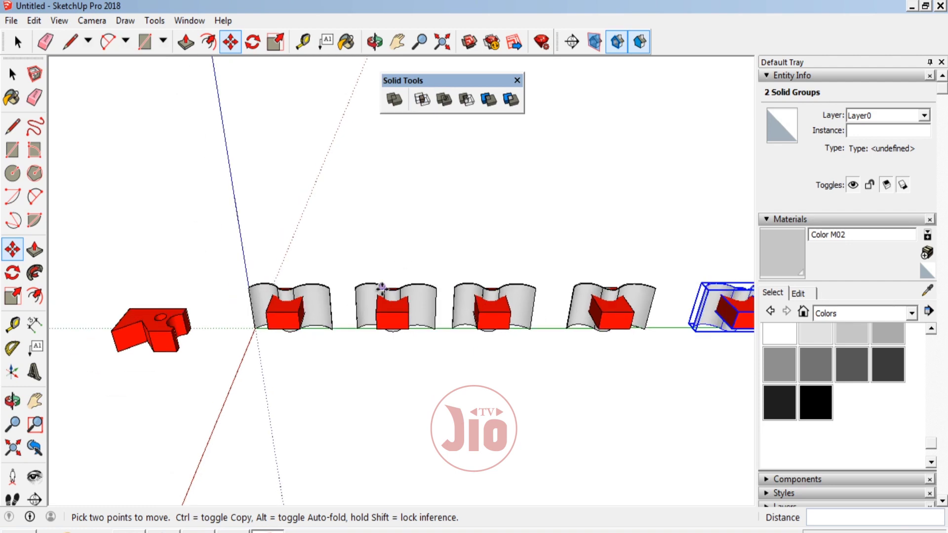
{"action": "scroll", "coordinate": [275, 333], "scroll_direction": "up", "scroll_amount": 1}
{"action": "scroll", "coordinate": [269, 297], "scroll_direction": "up", "scroll_amount": 1}
{"action": "scroll", "coordinate": [268, 296], "scroll_direction": "up", "scroll_amount": 1}
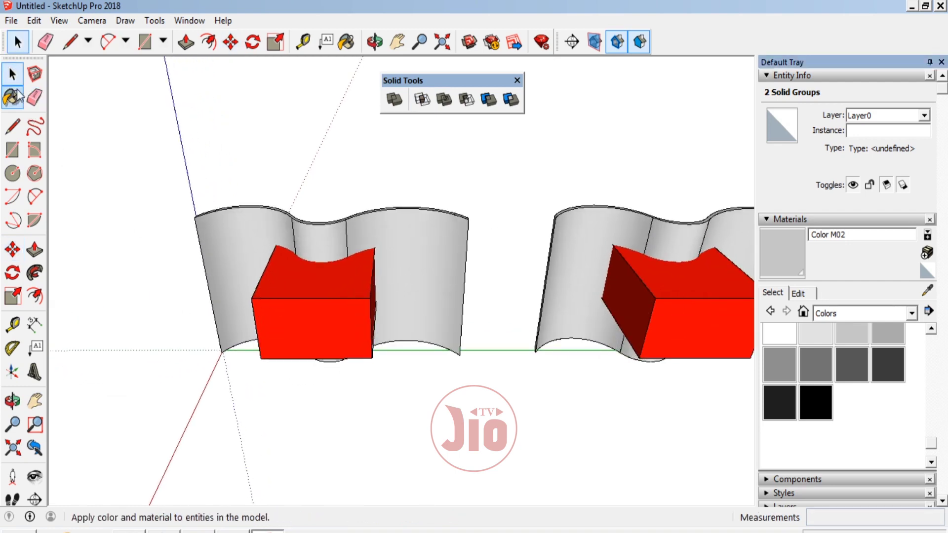
{"action": "left_click", "coordinate": [12, 74]}
{"action": "left_click", "coordinate": [318, 326]}
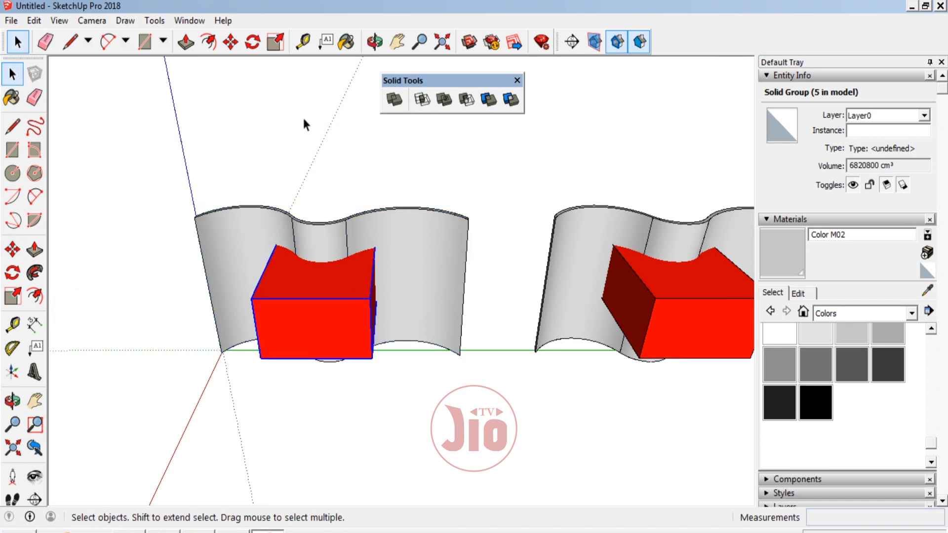
{"action": "left_click", "coordinate": [286, 127]}
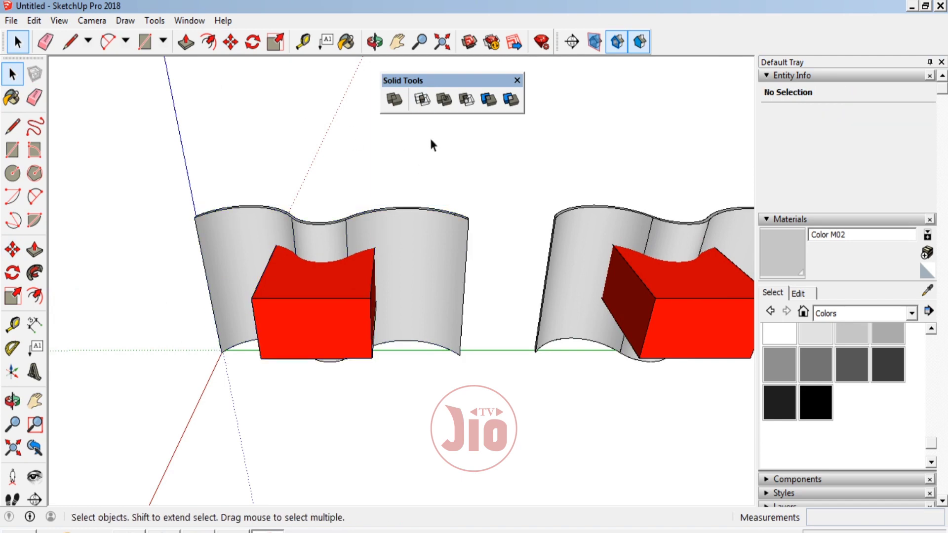
{"action": "left_click", "coordinate": [433, 254]}
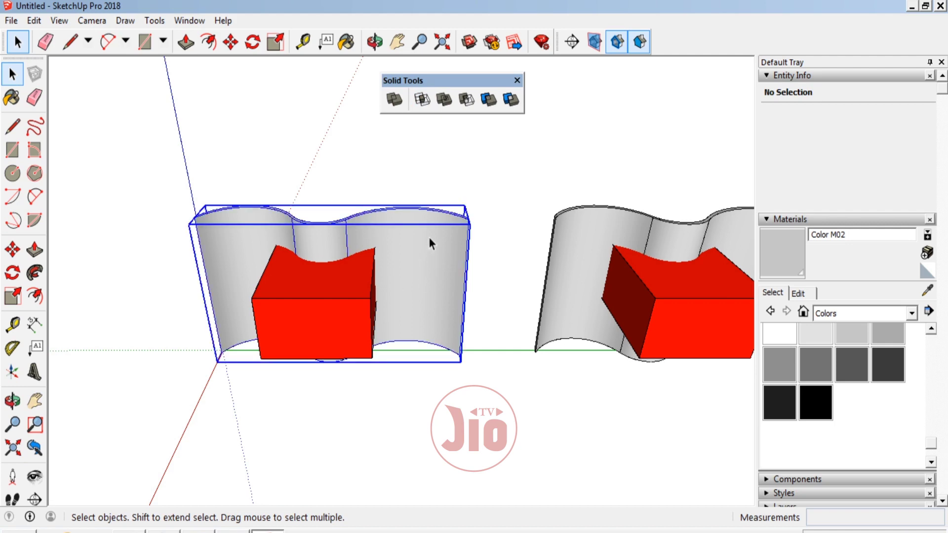
{"action": "left_click", "coordinate": [350, 297]}
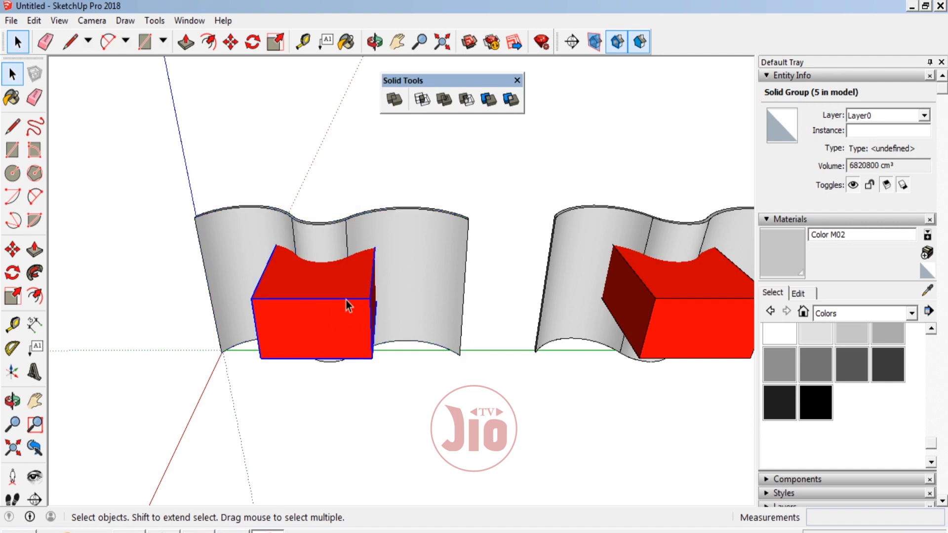
{"action": "left_click", "coordinate": [346, 184]}
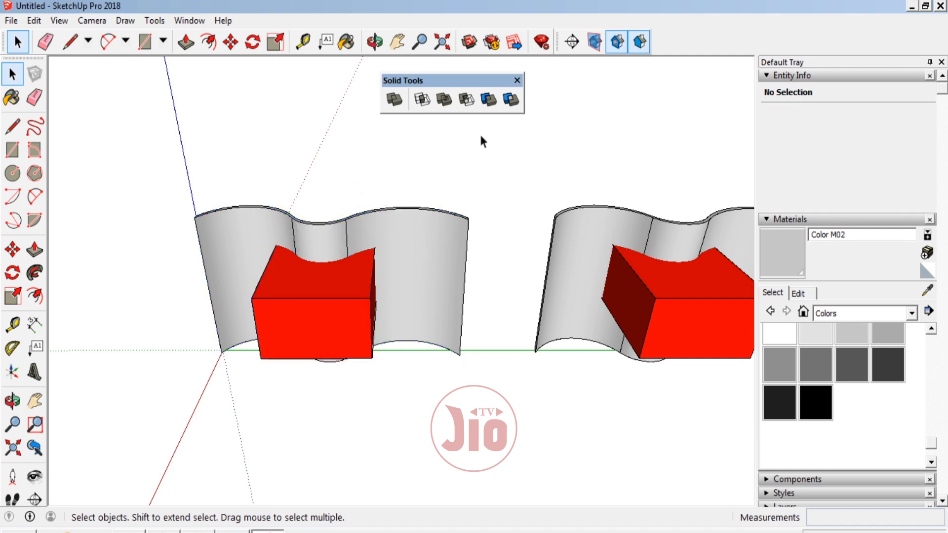
Step: Intersect the first red box with its wavy wall using Solid Tools Intersect
{"action": "left_click", "coordinate": [422, 99]}
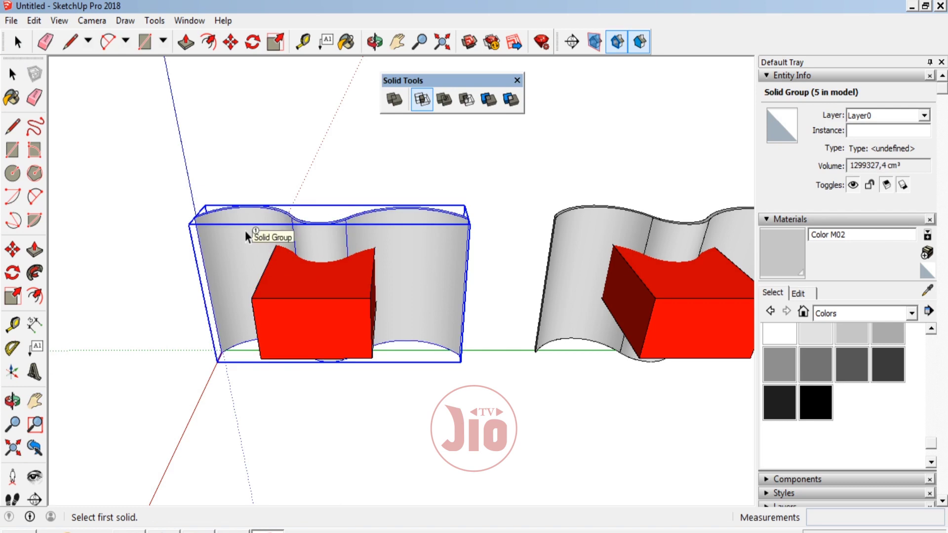
{"action": "left_click", "coordinate": [295, 312]}
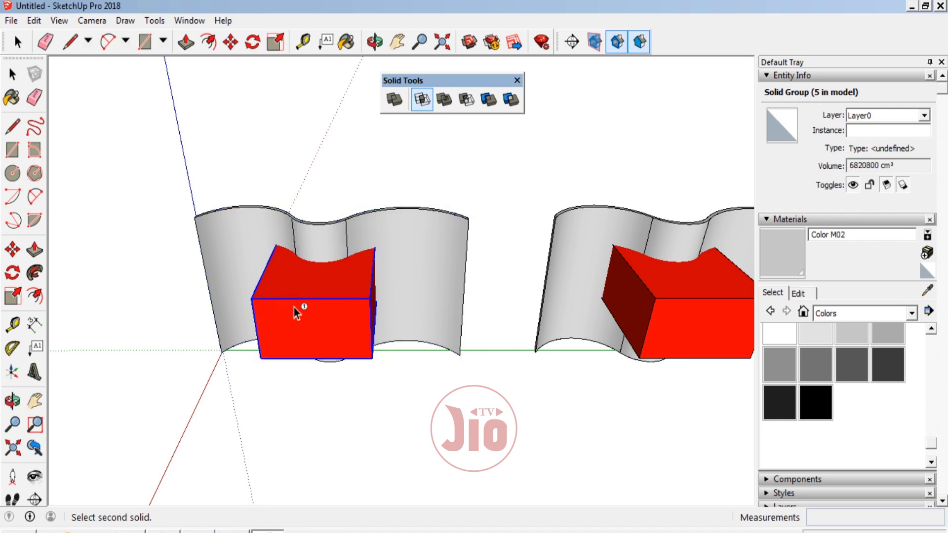
{"action": "left_click", "coordinate": [249, 235]}
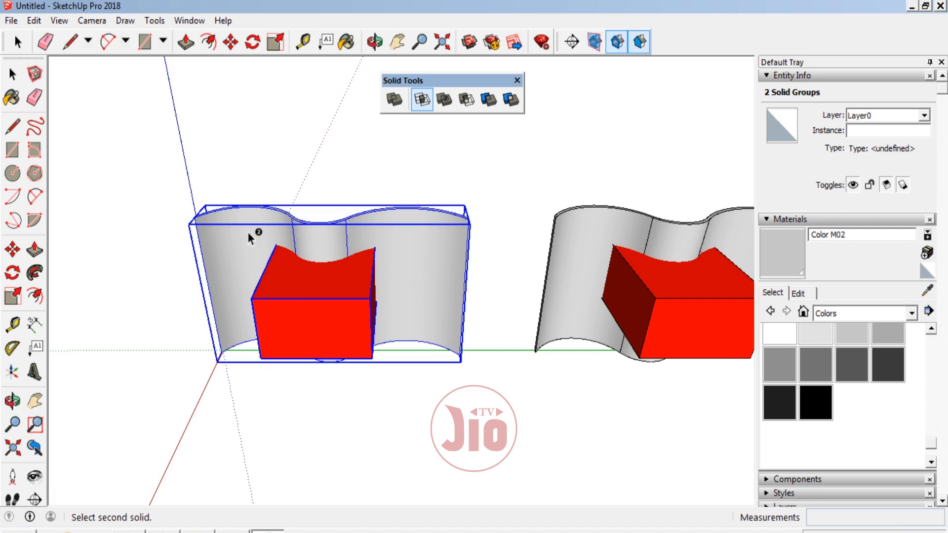
{"action": "left_click", "coordinate": [12, 401]}
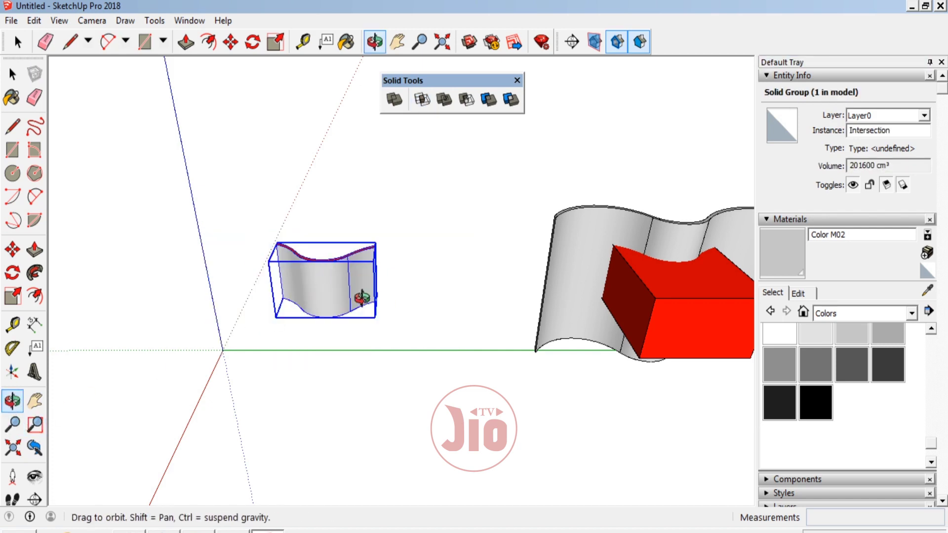
{"action": "mouse_move", "coordinate": [364, 300]}
{"action": "left_mouse_down"}
{"action": "mouse_move", "coordinate": [300, 275]}
{"action": "mouse_move", "coordinate": [364, 308]}
{"action": "mouse_move", "coordinate": [240, 317]}
{"action": "mouse_move", "coordinate": [343, 324]}
{"action": "mouse_move", "coordinate": [523, 282]}
{"action": "mouse_move", "coordinate": [509, 268]}
{"action": "mouse_move", "coordinate": [416, 365]}
{"action": "mouse_move", "coordinate": [446, 277]}
{"action": "mouse_move", "coordinate": [420, 150]}
{"action": "left_mouse_up"}
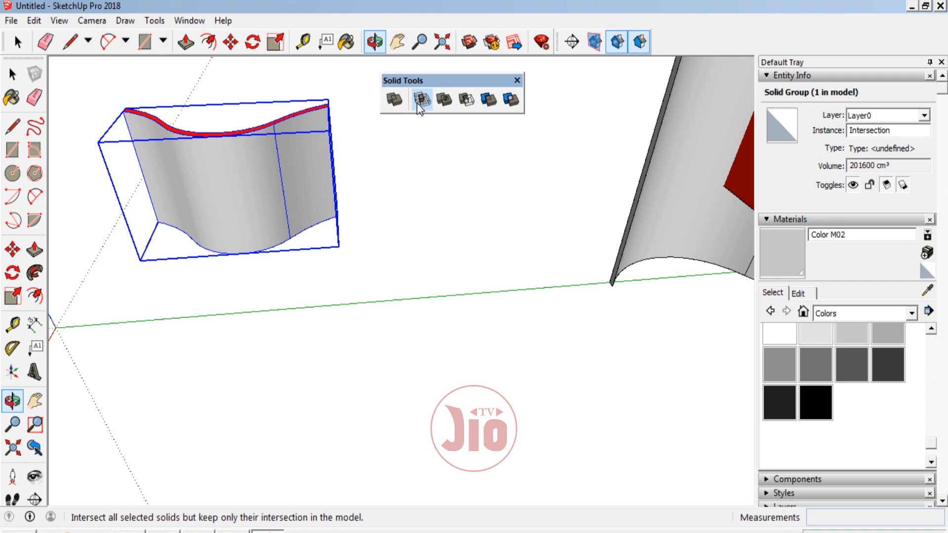
{"action": "left_click_drag", "start_coordinate": [431, 153], "coordinate": [513, 343]}
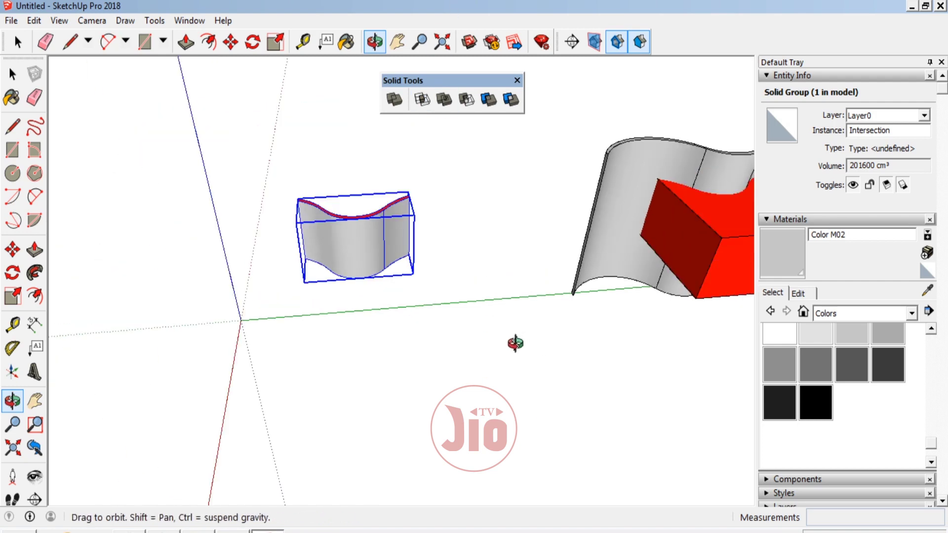
{"action": "left_click_drag", "start_coordinate": [290, 267], "coordinate": [409, 118]}
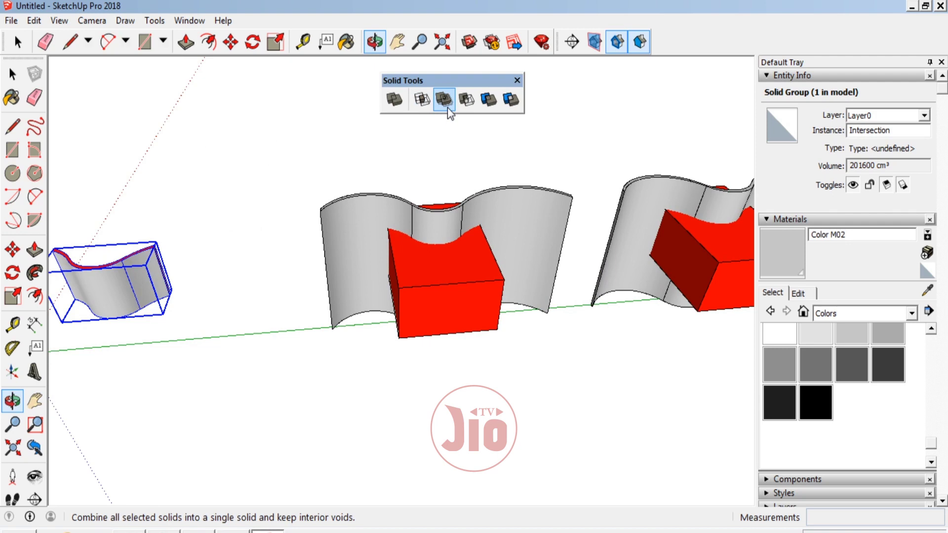
Step: Start a Union on the second pair by picking its wavy wall
{"action": "left_click", "coordinate": [13, 74]}
{"action": "scroll", "coordinate": [517, 392], "scroll_direction": "up", "scroll_amount": 2}
{"action": "scroll", "coordinate": [494, 266], "scroll_direction": "up", "scroll_amount": 2}
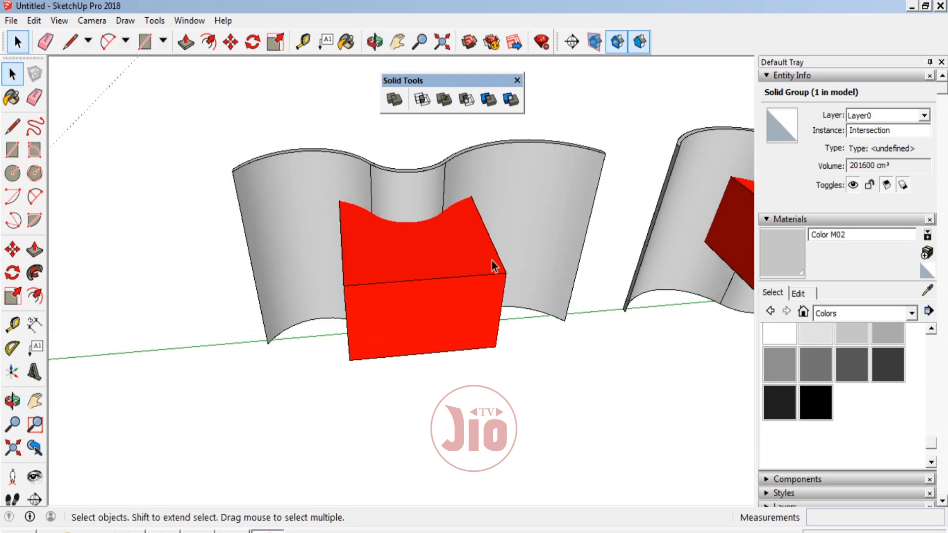
{"action": "left_click", "coordinate": [444, 105]}
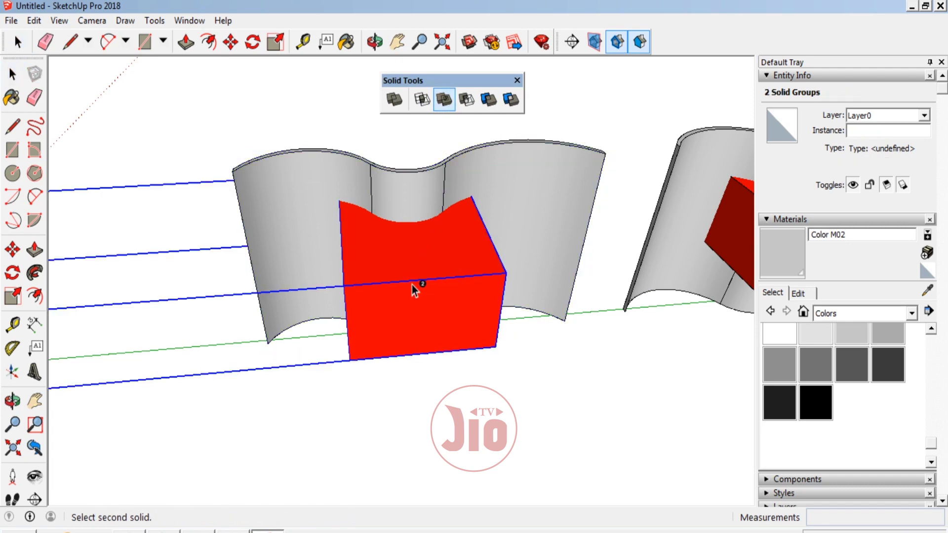
{"action": "left_click", "coordinate": [333, 191]}
{"action": "scroll", "coordinate": [476, 264], "scroll_direction": "down", "scroll_amount": 2}
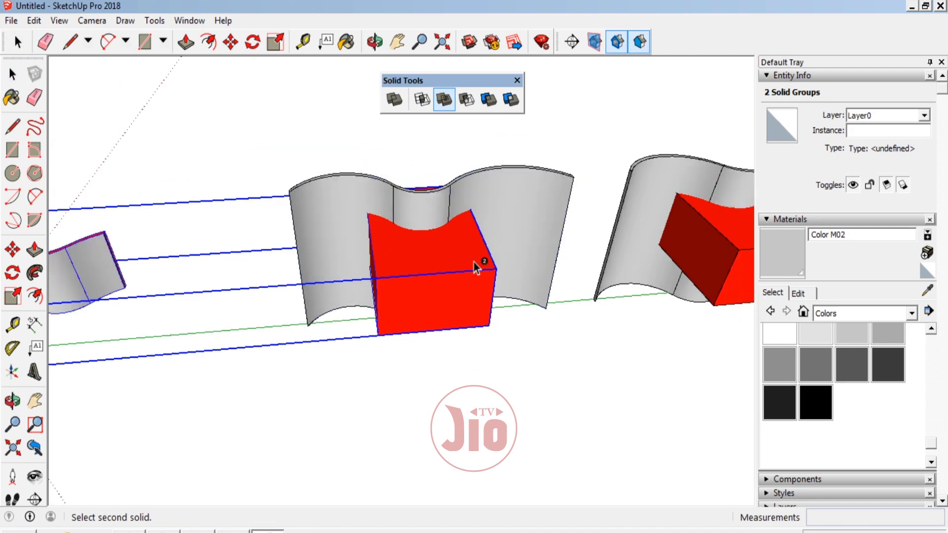
{"action": "scroll", "coordinate": [483, 268], "scroll_direction": "down", "scroll_amount": 3}
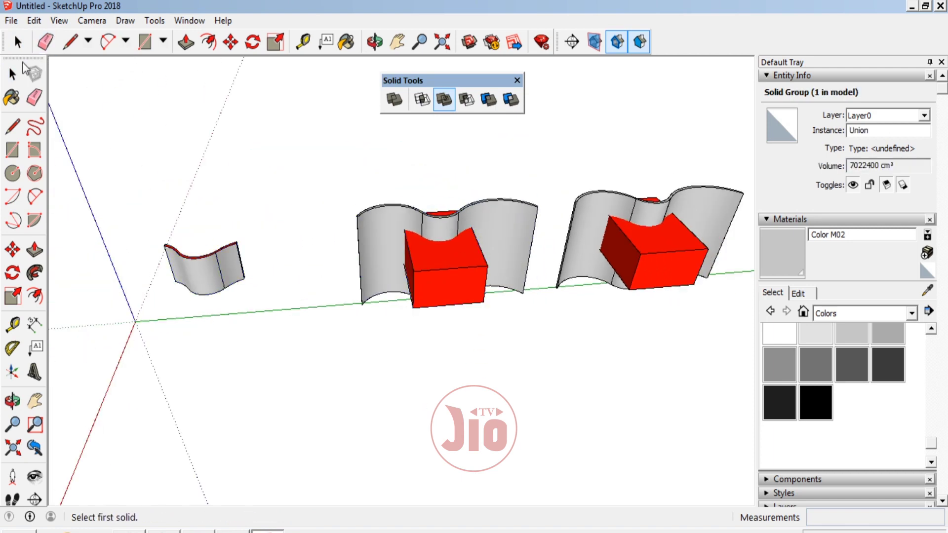
{"action": "key", "text": "space"}
Step: Union the second red box with its wavy wall into one 7918527,4 cm³ solid
{"action": "left_click", "coordinate": [482, 285]}
{"action": "scroll", "coordinate": [468, 247], "scroll_direction": "up", "scroll_amount": 2}
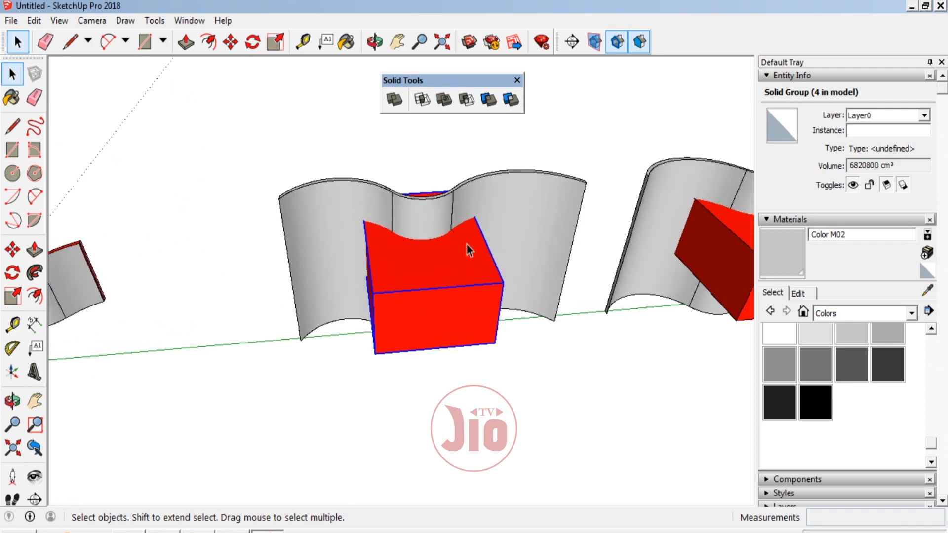
{"action": "left_click", "coordinate": [443, 100]}
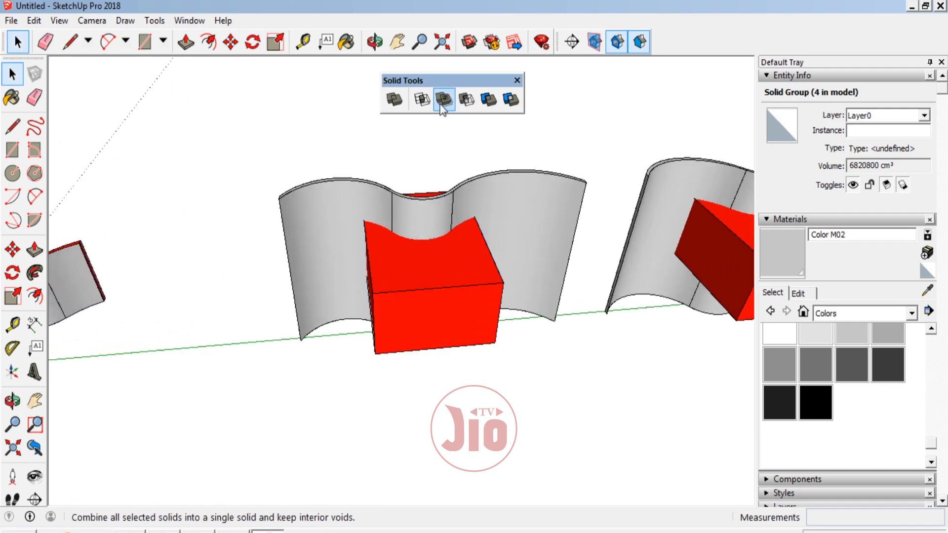
{"action": "left_click", "coordinate": [457, 289]}
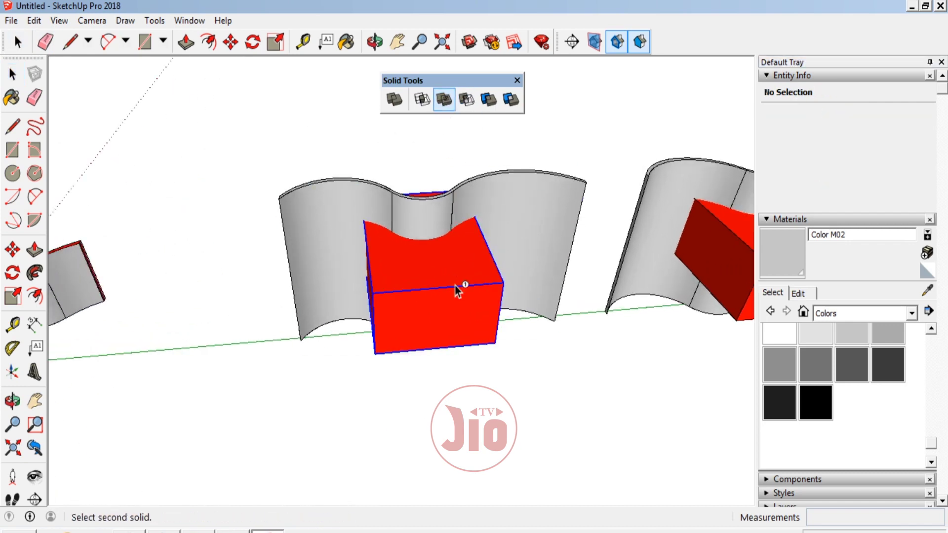
{"action": "left_click", "coordinate": [526, 196]}
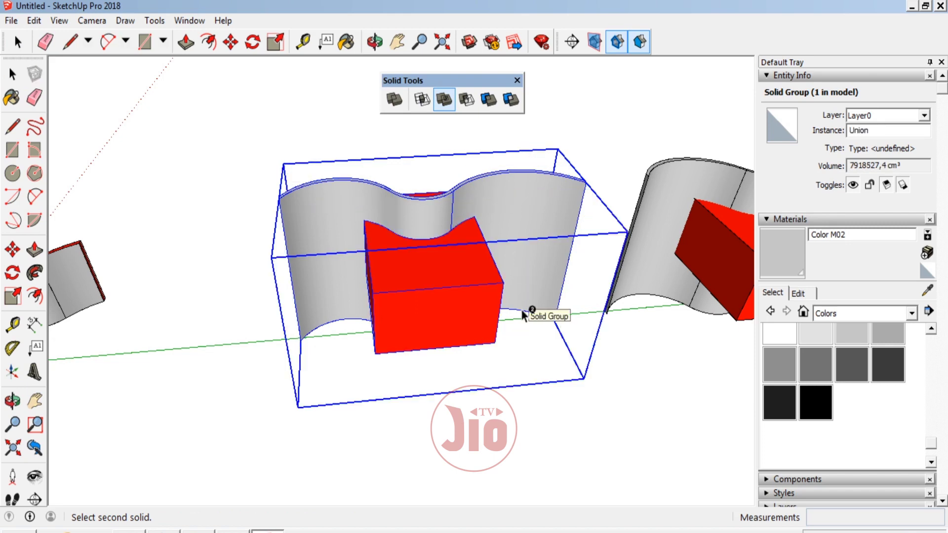
{"action": "left_click", "coordinate": [11, 74]}
{"action": "scroll", "coordinate": [434, 269], "scroll_direction": "down", "scroll_amount": 1}
{"action": "scroll", "coordinate": [434, 268], "scroll_direction": "down", "scroll_amount": 1}
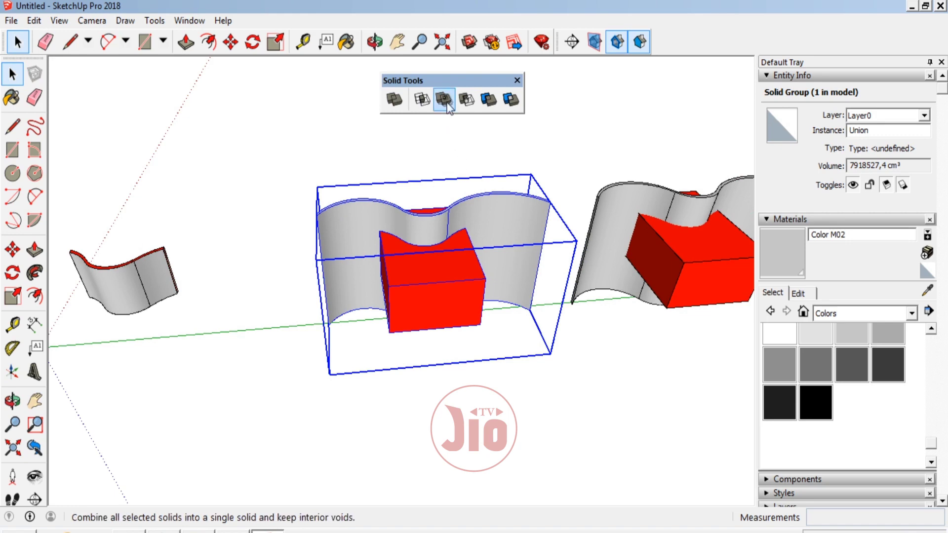
{"action": "left_click", "coordinate": [427, 312]}
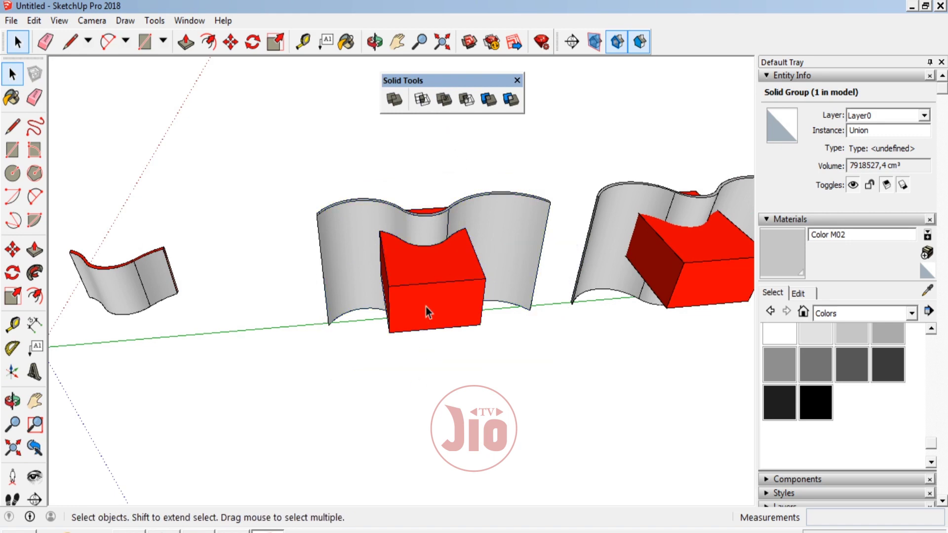
{"action": "left_click", "coordinate": [12, 249]}
{"action": "left_click", "coordinate": [467, 322]}
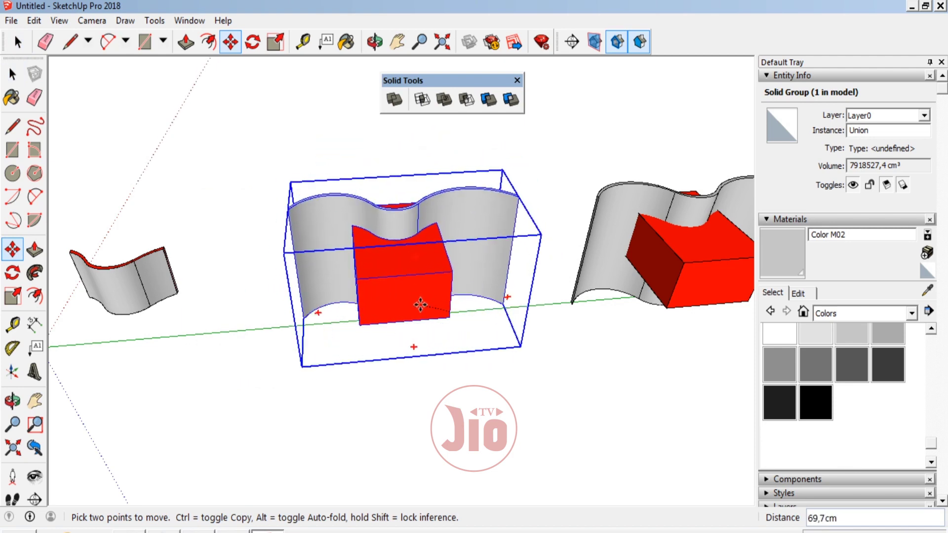
{"action": "left_click", "coordinate": [420, 311]}
{"action": "scroll", "coordinate": [414, 256], "scroll_direction": "up", "scroll_amount": 2}
{"action": "scroll", "coordinate": [409, 272], "scroll_direction": "up", "scroll_amount": 2}
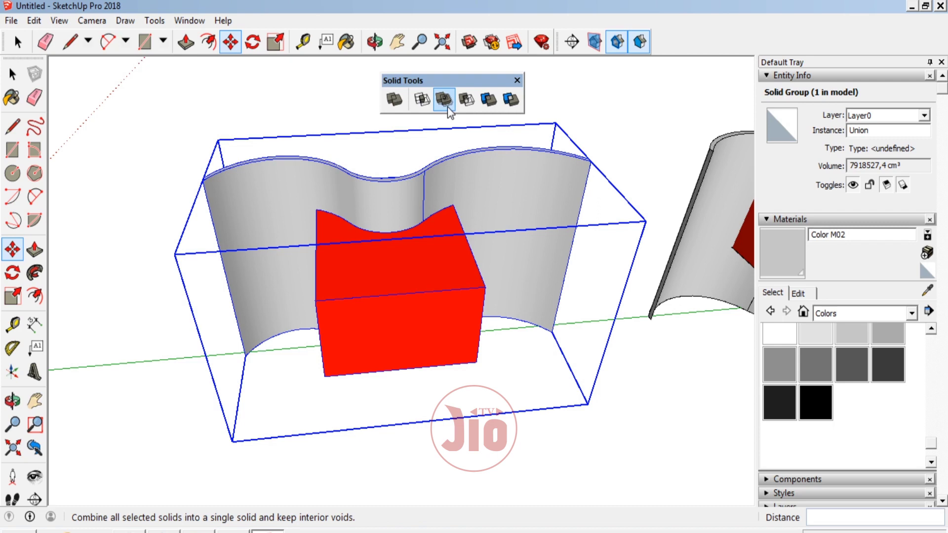
{"action": "scroll", "coordinate": [447, 107], "scroll_direction": "down", "scroll_amount": 2}
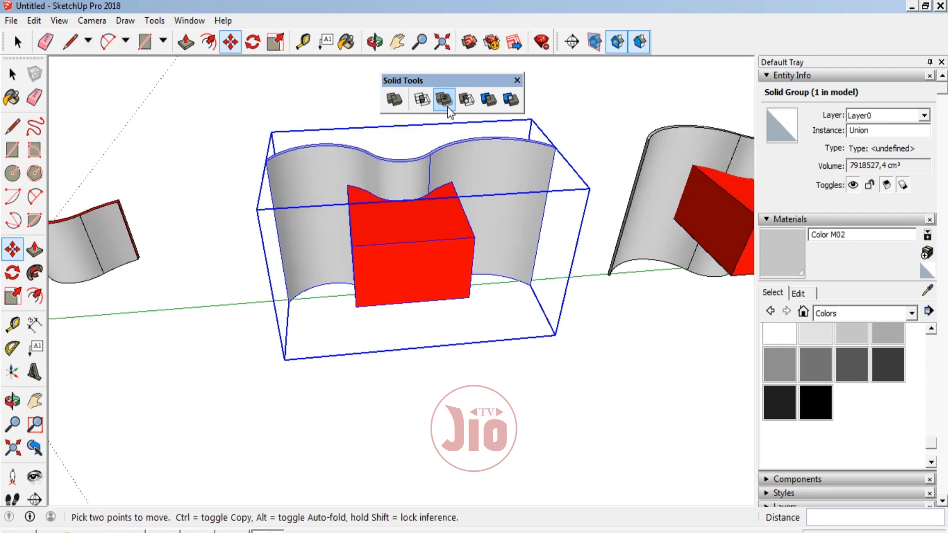
{"action": "scroll", "coordinate": [313, 262], "scroll_direction": "down", "scroll_amount": 3}
{"action": "scroll", "coordinate": [687, 181], "scroll_direction": "up", "scroll_amount": 2}
{"action": "scroll", "coordinate": [687, 182], "scroll_direction": "down", "scroll_amount": 1}
{"action": "left_click", "coordinate": [12, 73]}
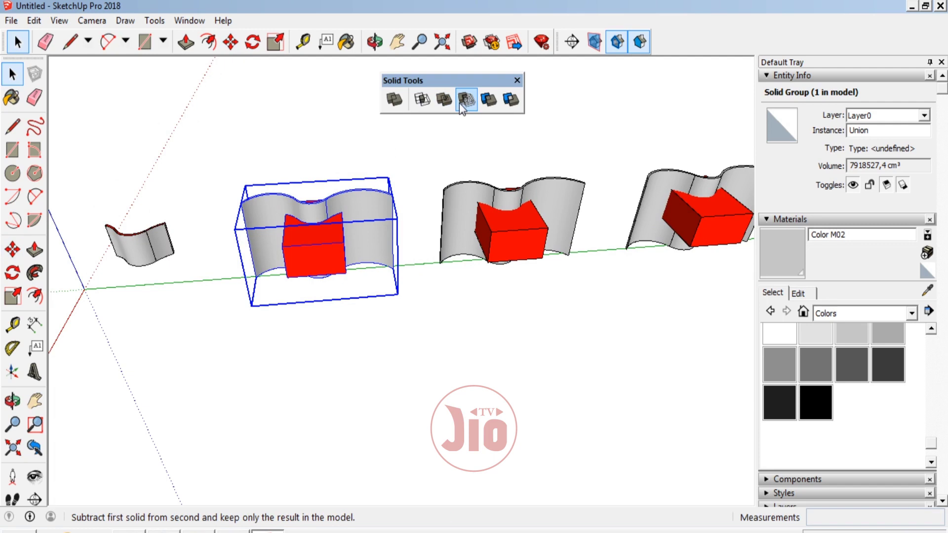
{"action": "scroll", "coordinate": [621, 139], "scroll_direction": "up", "scroll_amount": 2}
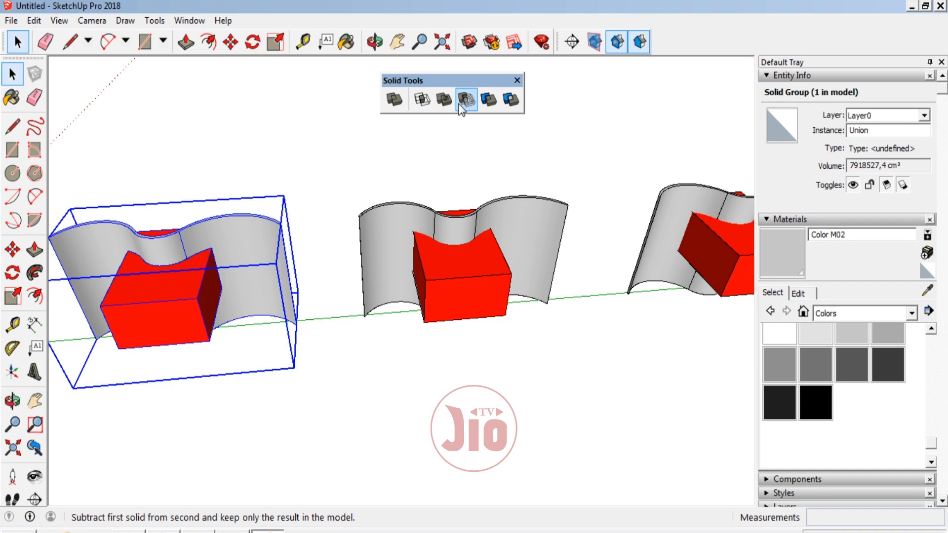
{"action": "left_click", "coordinate": [516, 227]}
{"action": "scroll", "coordinate": [517, 215], "scroll_direction": "up", "scroll_amount": 3}
{"action": "left_click", "coordinate": [450, 321]}
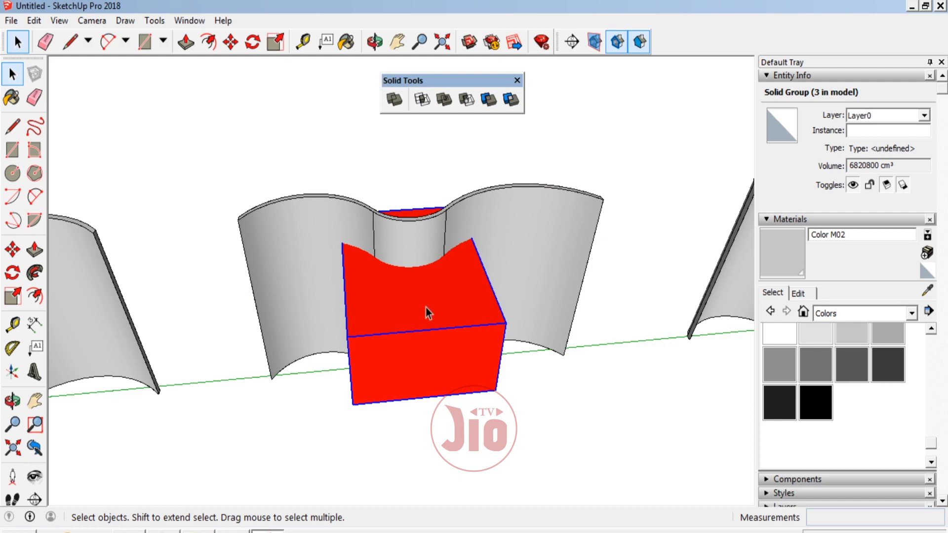
{"action": "left_click", "coordinate": [384, 186]}
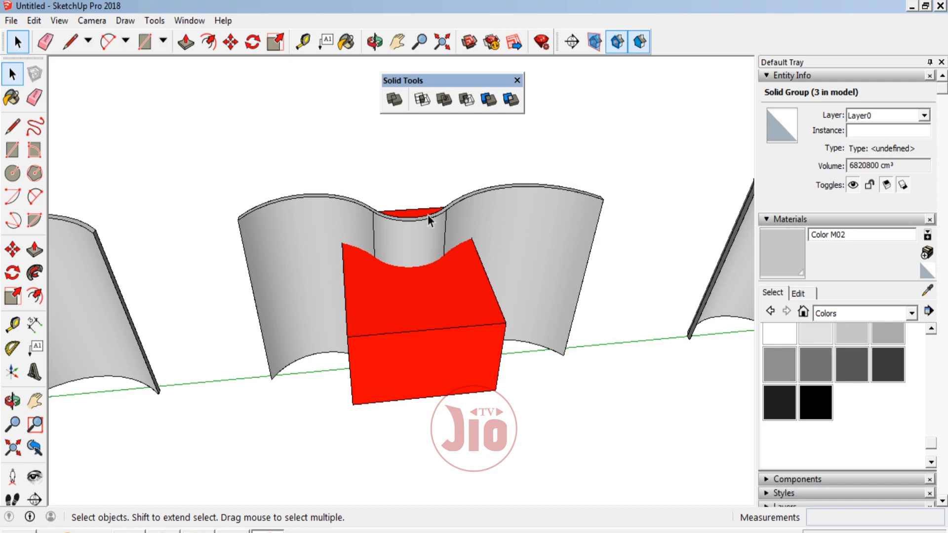
Step: Subtract the red box from the third wavy wall, leaving a 1097727,4 cm³ Difference solid
{"action": "left_click", "coordinate": [470, 103]}
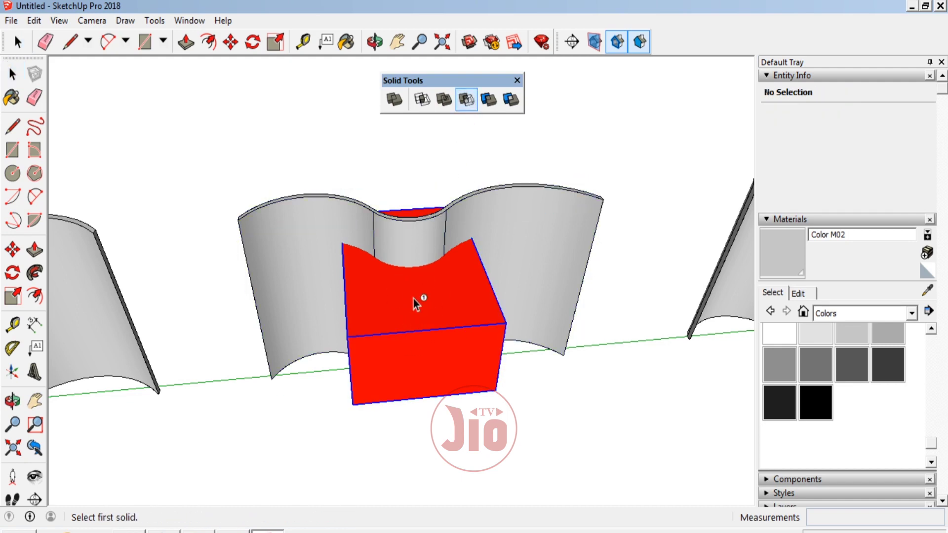
{"action": "left_click", "coordinate": [396, 323]}
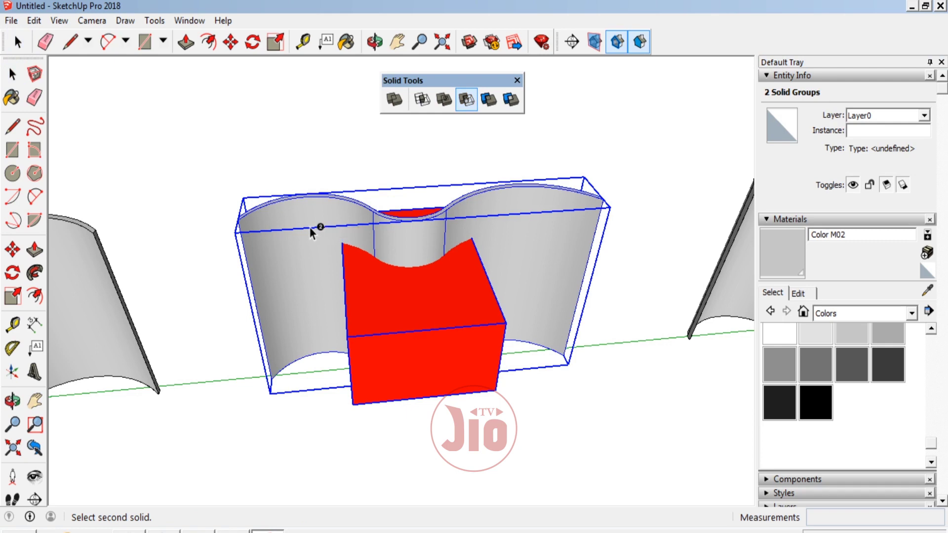
{"action": "left_click", "coordinate": [310, 228]}
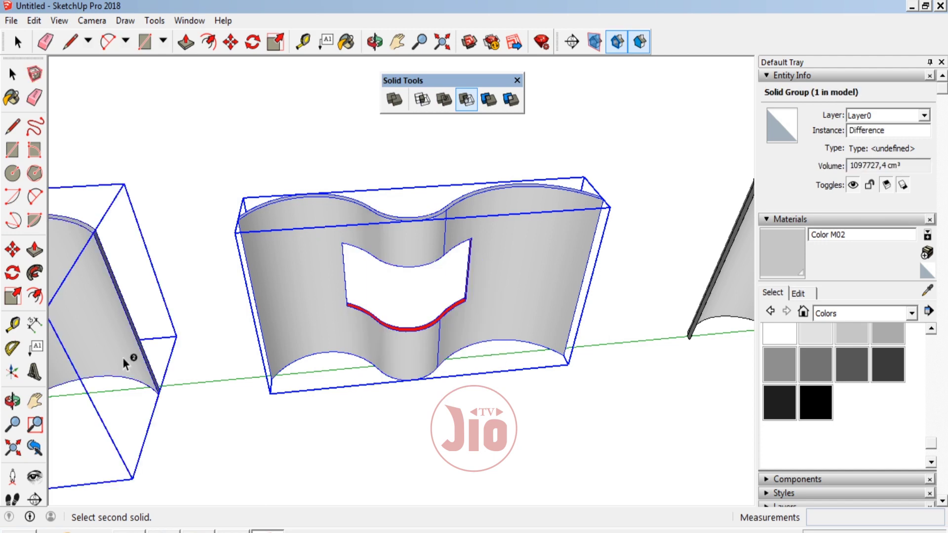
Step: Orbit and zoom to inspect the box-shaped hole in the wall
{"action": "left_click", "coordinate": [21, 408]}
{"action": "mouse_move", "coordinate": [423, 328]}
{"action": "left_mouse_down"}
{"action": "mouse_move", "coordinate": [503, 262]}
{"action": "mouse_move", "coordinate": [461, 275]}
{"action": "mouse_move", "coordinate": [519, 281]}
{"action": "mouse_move", "coordinate": [435, 310]}
{"action": "mouse_move", "coordinate": [480, 197]}
{"action": "mouse_move", "coordinate": [599, 230]}
{"action": "mouse_move", "coordinate": [470, 324]}
{"action": "mouse_move", "coordinate": [273, 334]}
{"action": "mouse_move", "coordinate": [267, 351]}
{"action": "mouse_move", "coordinate": [220, 248]}
{"action": "mouse_move", "coordinate": [343, 218]}
{"action": "mouse_move", "coordinate": [304, 294]}
{"action": "mouse_move", "coordinate": [182, 333]}
{"action": "left_mouse_up"}
{"action": "mouse_move", "coordinate": [575, 222]}
{"action": "left_mouse_down"}
{"action": "mouse_move", "coordinate": [360, 273]}
{"action": "mouse_move", "coordinate": [262, 271]}
{"action": "left_mouse_up"}
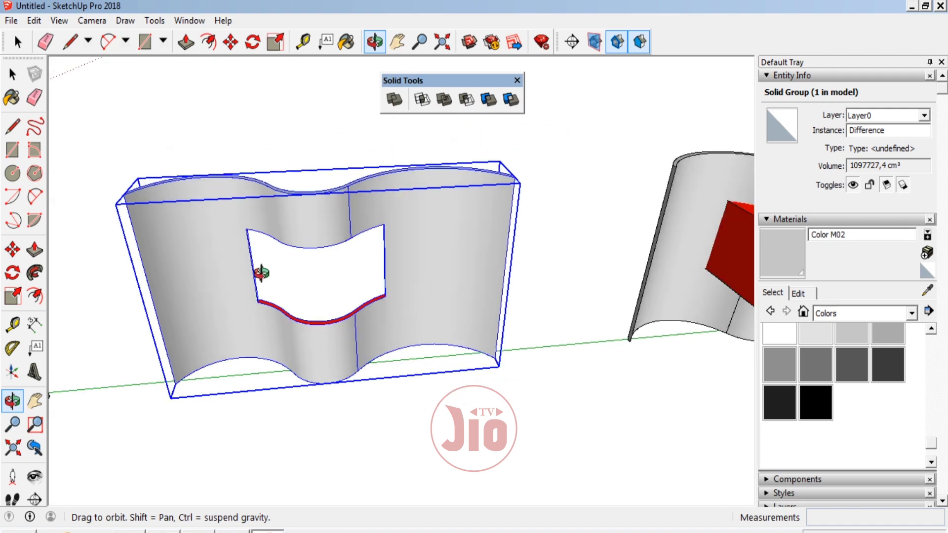
{"action": "left_click_drag", "start_coordinate": [335, 293], "coordinate": [247, 274]}
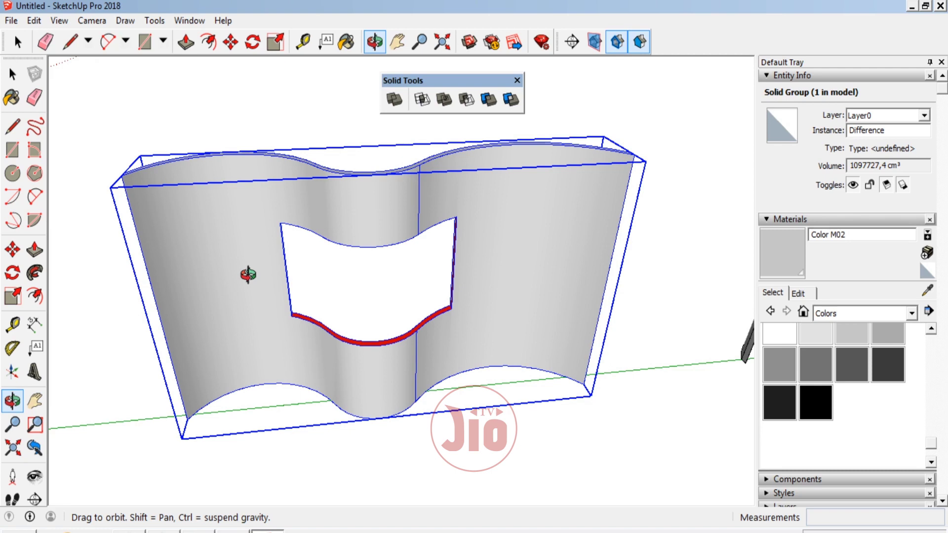
{"action": "scroll", "coordinate": [250, 349], "scroll_direction": "down", "scroll_amount": 3}
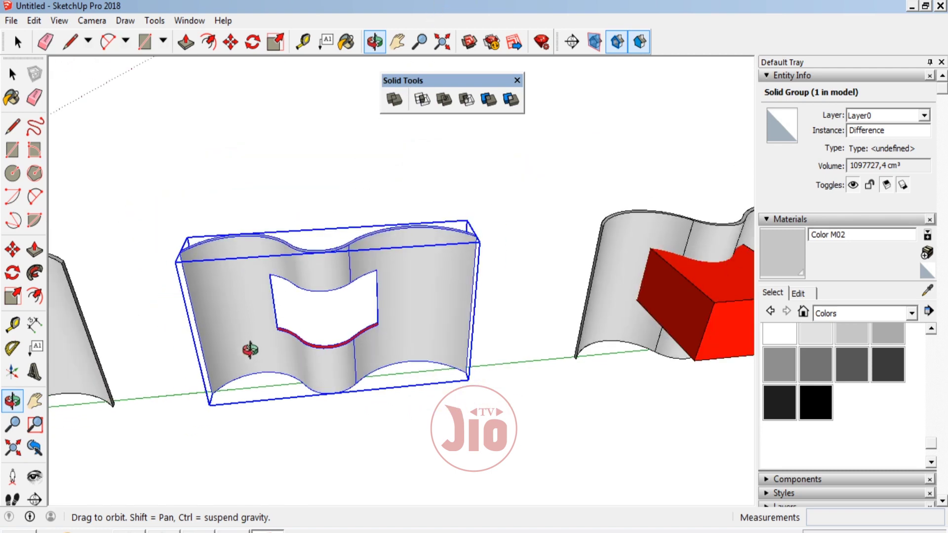
{"action": "scroll", "coordinate": [250, 349], "scroll_direction": "down", "scroll_amount": 2}
{"action": "scroll", "coordinate": [251, 343], "scroll_direction": "down", "scroll_amount": 1}
{"action": "scroll", "coordinate": [423, 249], "scroll_direction": "up", "scroll_amount": 4}
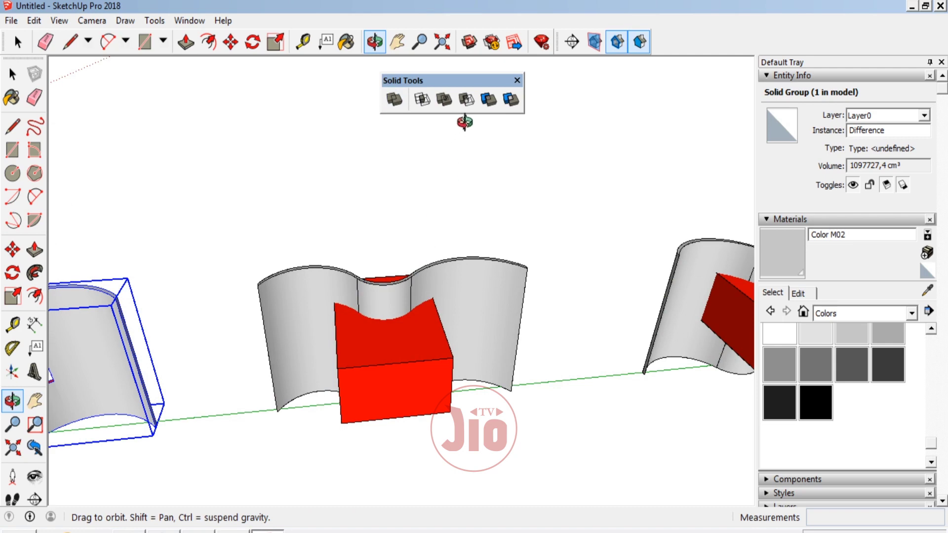
Step: Trim the fourth wavy wall with its red box, keeping both solids
{"action": "key", "text": "space"}
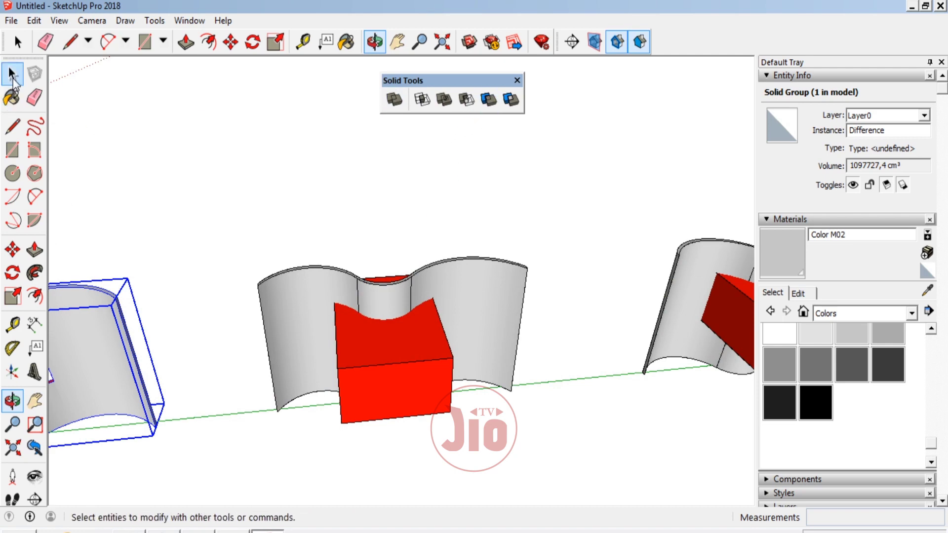
{"action": "left_click", "coordinate": [319, 154]}
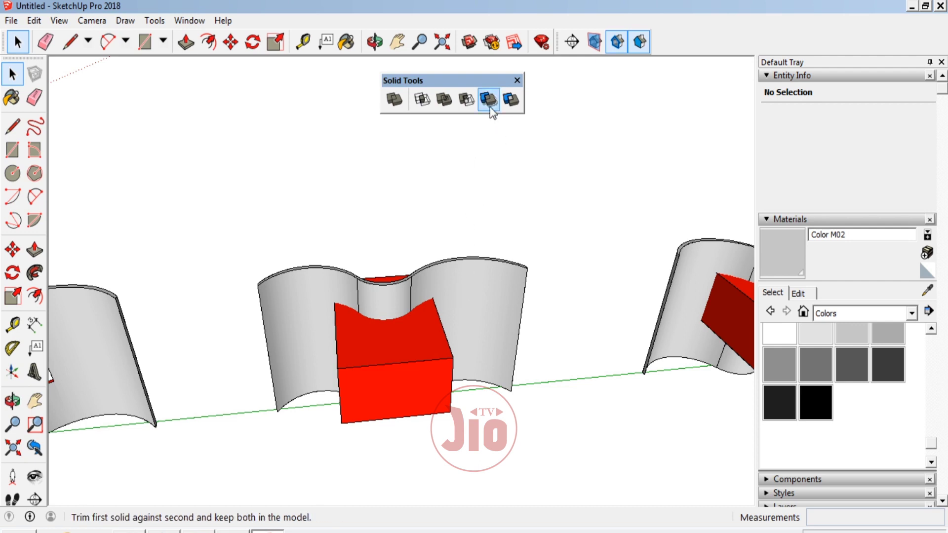
{"action": "left_click", "coordinate": [490, 108]}
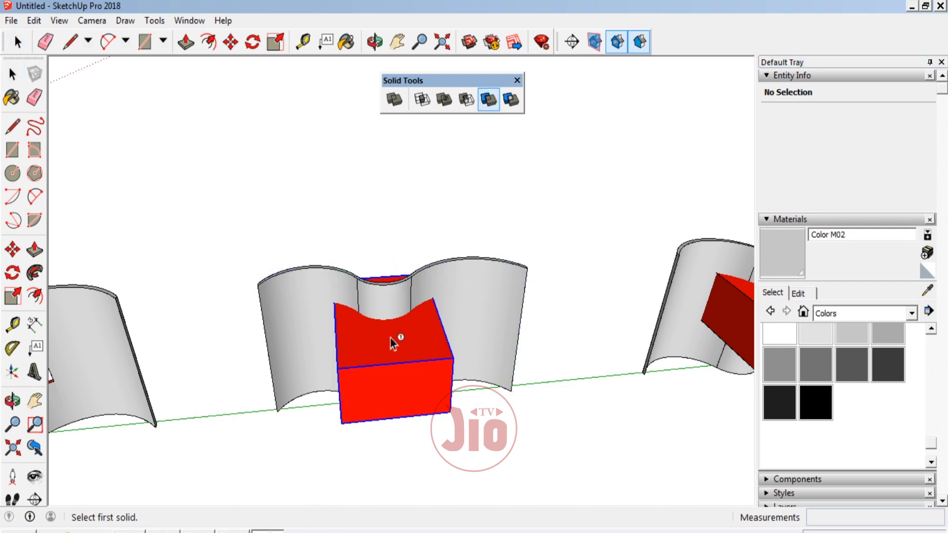
{"action": "left_click", "coordinate": [376, 363]}
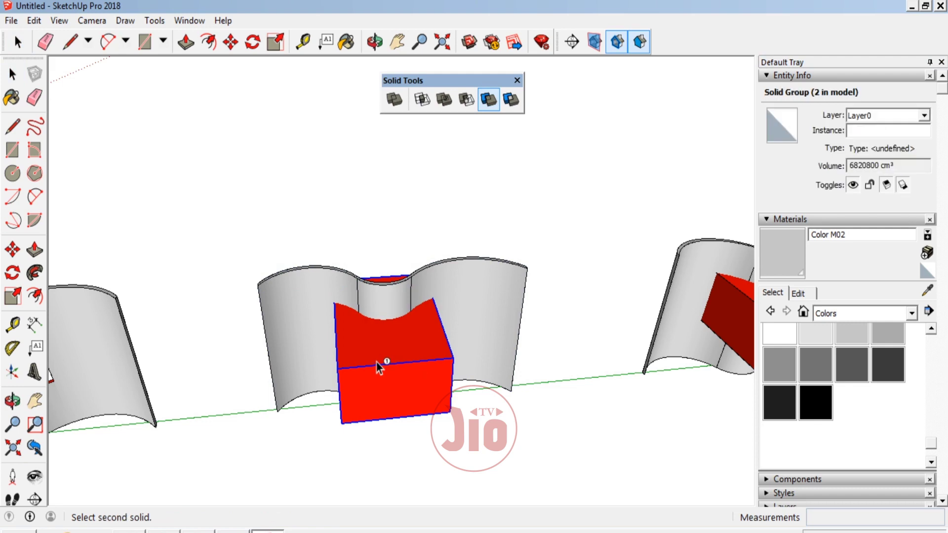
{"action": "left_click", "coordinate": [307, 310]}
{"action": "scroll", "coordinate": [320, 369], "scroll_direction": "up", "scroll_amount": 1}
{"action": "left_click", "coordinate": [320, 369]}
{"action": "scroll", "coordinate": [319, 369], "scroll_direction": "up", "scroll_amount": 2}
{"action": "scroll", "coordinate": [300, 220], "scroll_direction": "down", "scroll_amount": 2}
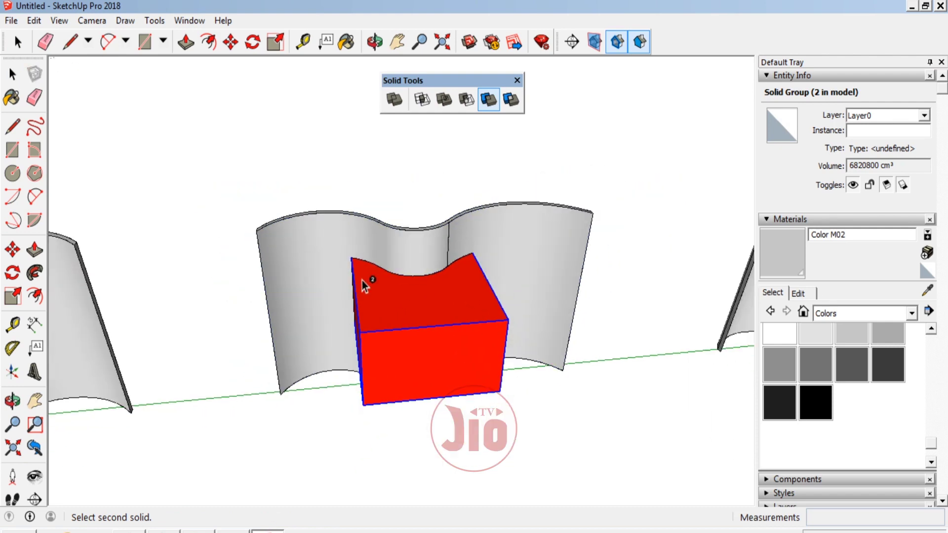
{"action": "left_click", "coordinate": [12, 74]}
{"action": "scroll", "coordinate": [428, 306], "scroll_direction": "down", "scroll_amount": 1}
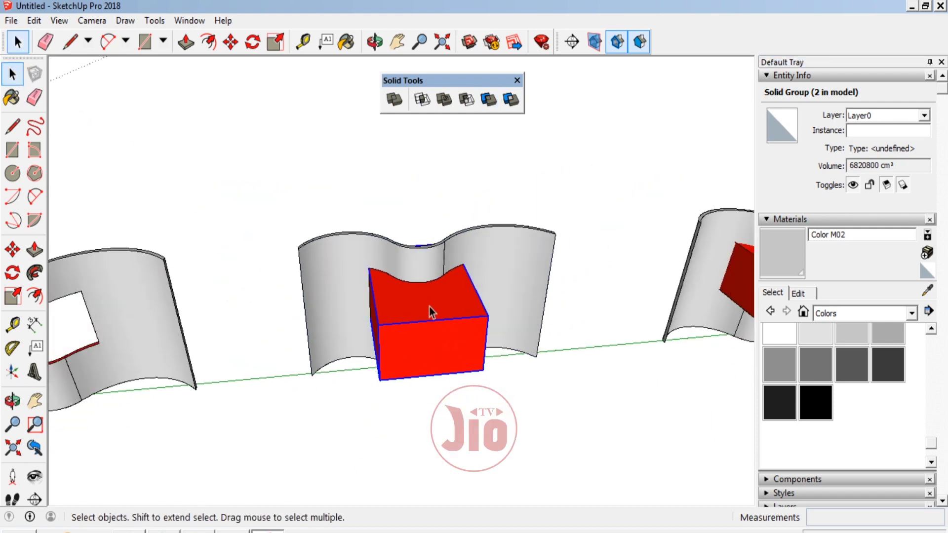
{"action": "scroll", "coordinate": [429, 307], "scroll_direction": "down", "scroll_amount": 1}
Step: Move the fourth red box about 274 cm forward along the red axis, exposing the wall's opening
{"action": "left_click", "coordinate": [12, 249]}
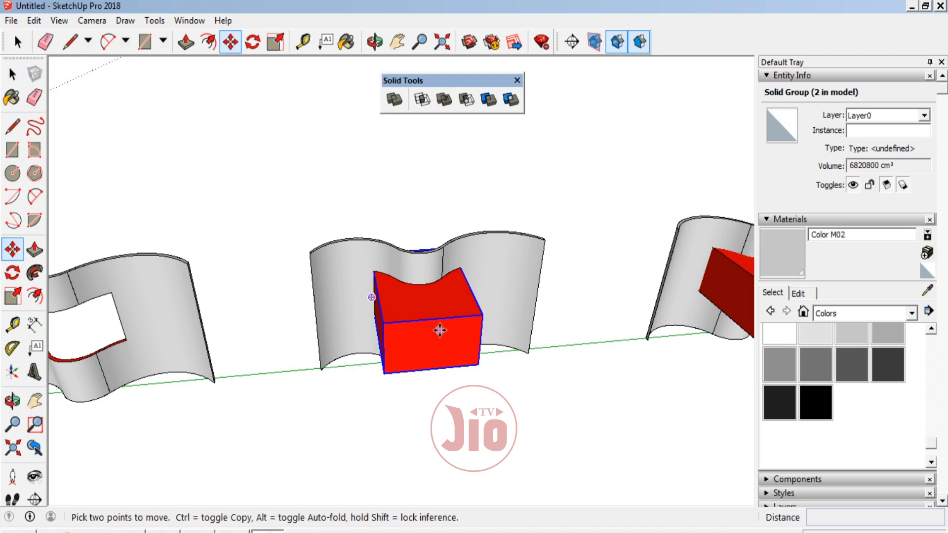
{"action": "left_click", "coordinate": [439, 314]}
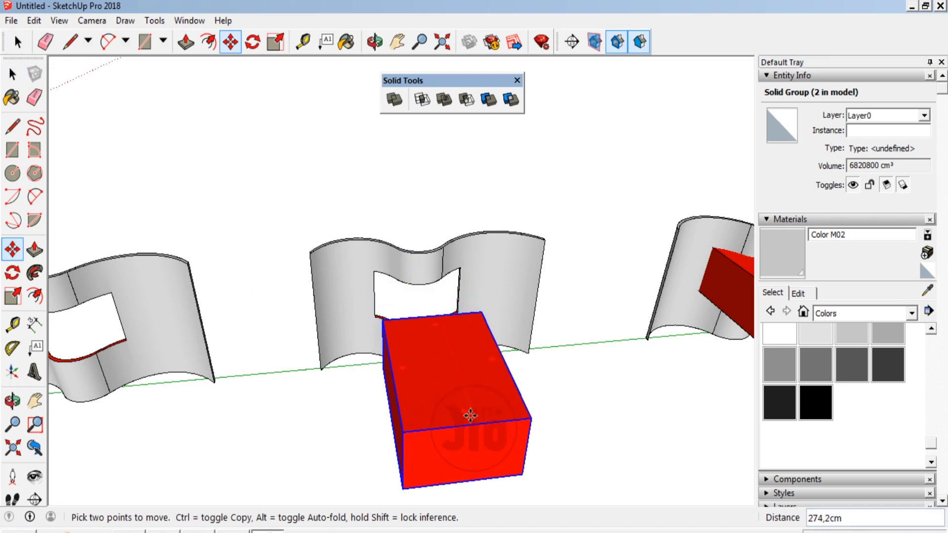
{"action": "left_click", "coordinate": [473, 414]}
{"action": "scroll", "coordinate": [555, 322], "scroll_direction": "down", "scroll_amount": 1}
{"action": "scroll", "coordinate": [496, 329], "scroll_direction": "down", "scroll_amount": 2}
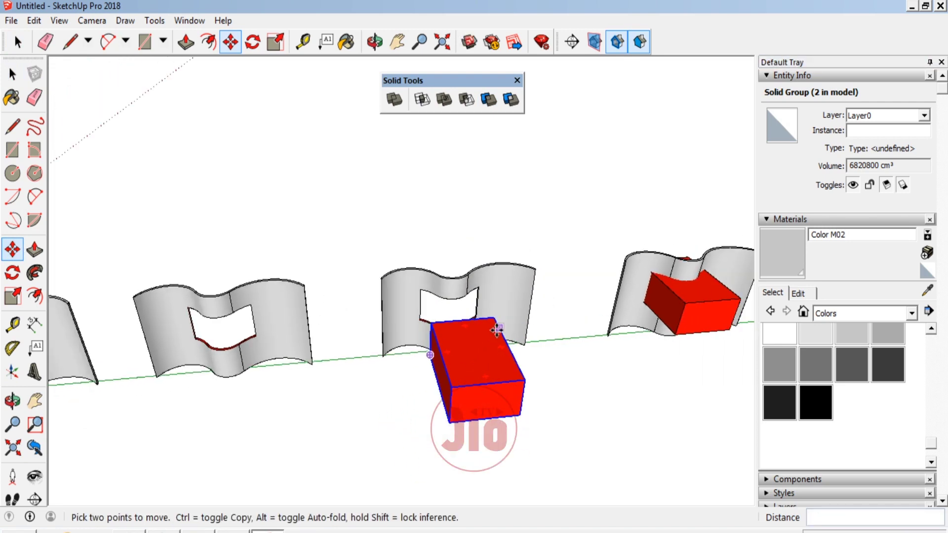
{"action": "scroll", "coordinate": [224, 373], "scroll_direction": "up", "scroll_amount": 1}
{"action": "scroll", "coordinate": [203, 345], "scroll_direction": "up", "scroll_amount": 1}
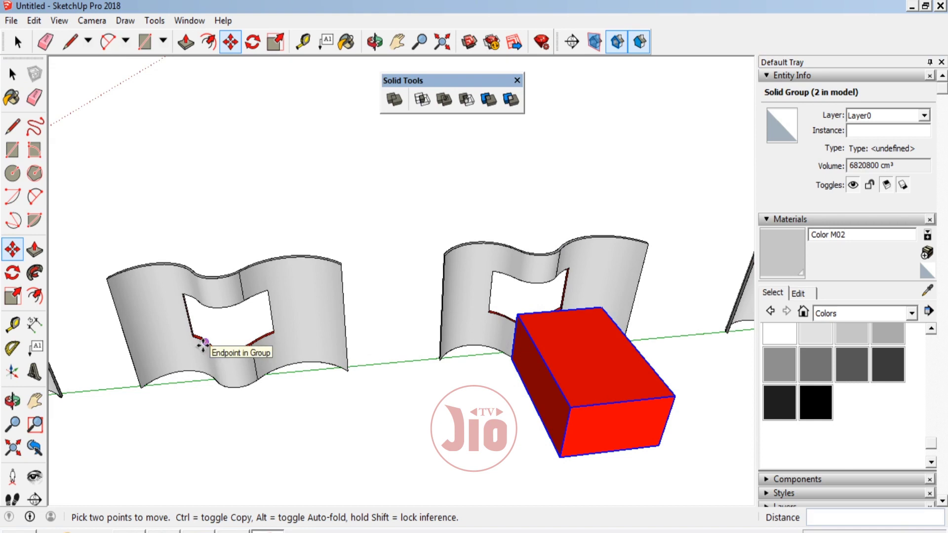
{"action": "left_click", "coordinate": [206, 342]}
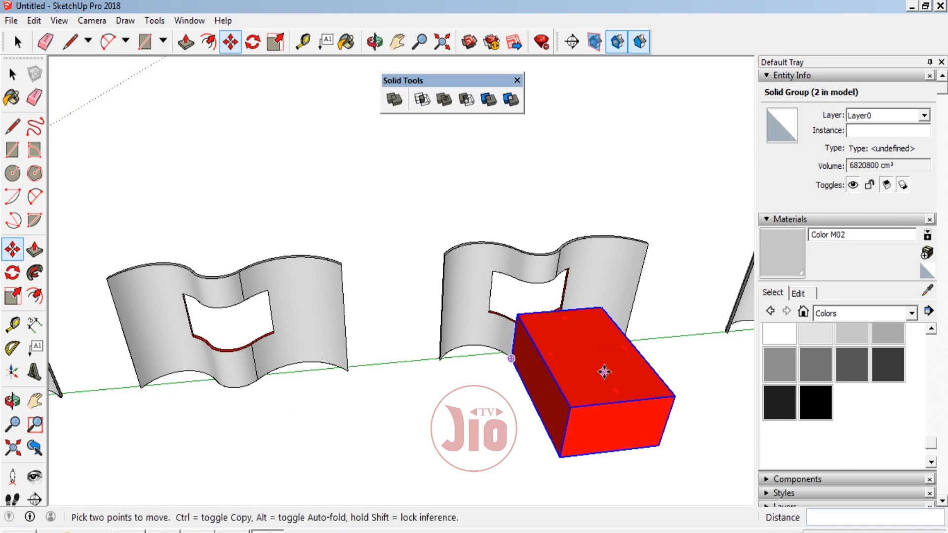
{"action": "scroll", "coordinate": [449, 406], "scroll_direction": "down", "scroll_amount": 1}
{"action": "scroll", "coordinate": [449, 406], "scroll_direction": "up", "scroll_amount": 2}
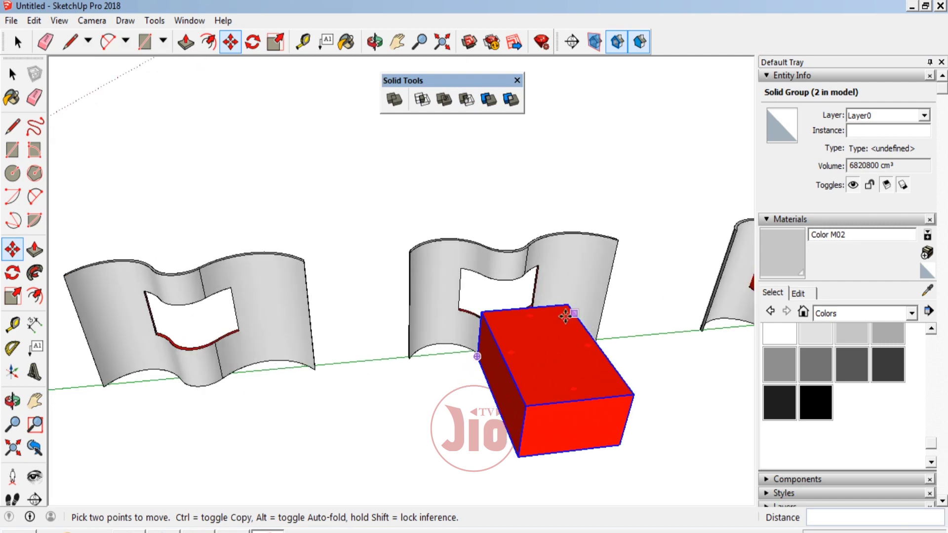
{"action": "scroll", "coordinate": [617, 388], "scroll_direction": "down", "scroll_amount": 1}
{"action": "scroll", "coordinate": [460, 346], "scroll_direction": "down", "scroll_amount": 1}
{"action": "scroll", "coordinate": [460, 346], "scroll_direction": "up", "scroll_amount": 2}
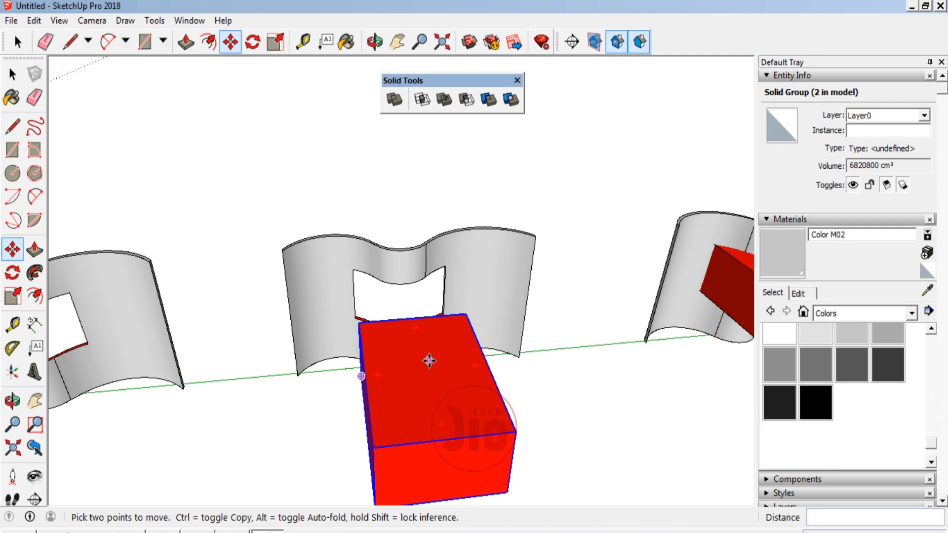
{"action": "scroll", "coordinate": [424, 361], "scroll_direction": "down", "scroll_amount": 2}
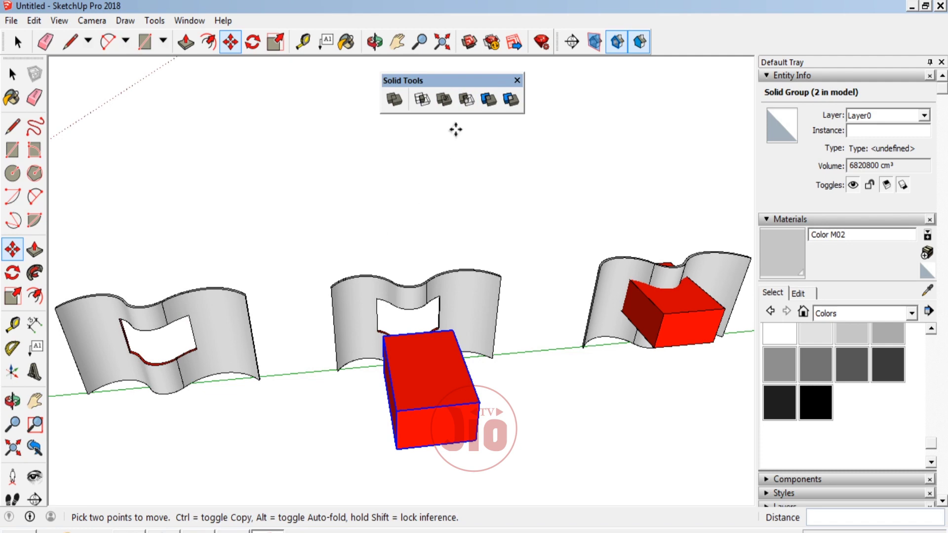
{"action": "scroll", "coordinate": [272, 350], "scroll_direction": "down", "scroll_amount": 3}
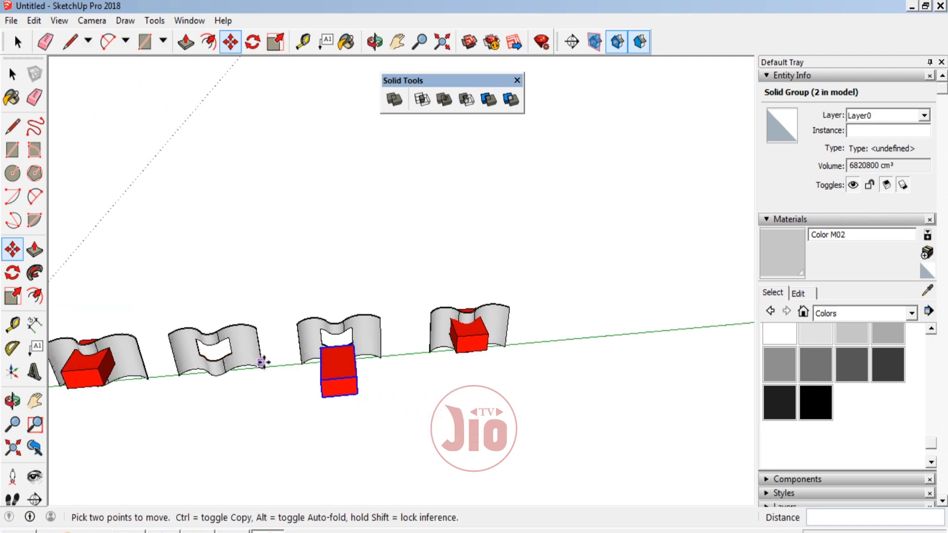
{"action": "scroll", "coordinate": [435, 345], "scroll_direction": "up", "scroll_amount": 3}
{"action": "scroll", "coordinate": [434, 346], "scroll_direction": "up", "scroll_amount": 2}
{"action": "key", "text": "space"}
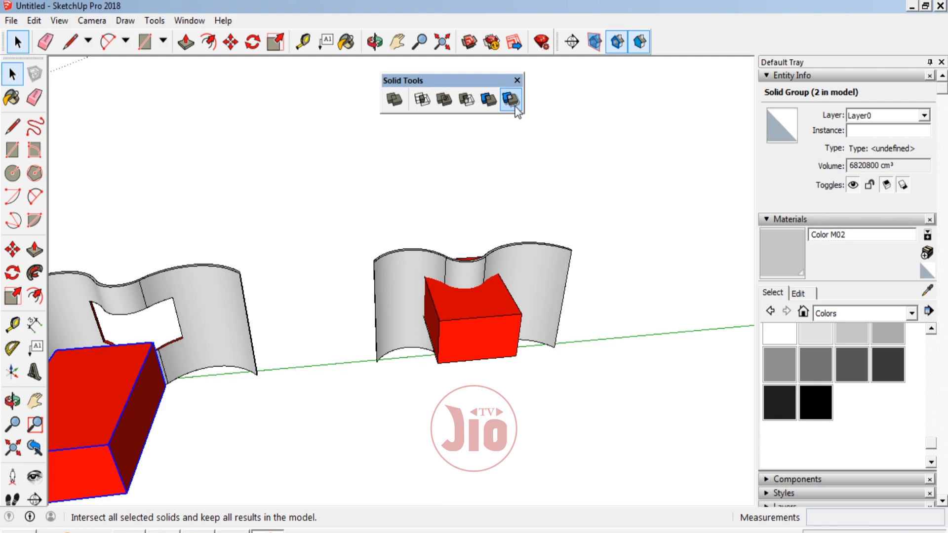
Step: Split the fifth wall and its red box, picking the box first, then the wall
{"action": "scroll", "coordinate": [517, 166], "scroll_direction": "up", "scroll_amount": 2}
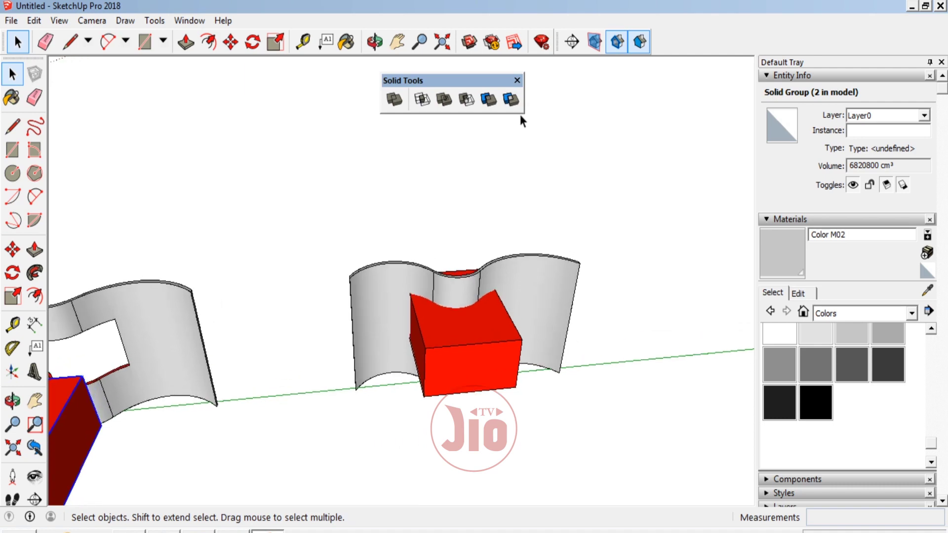
{"action": "left_click", "coordinate": [513, 100]}
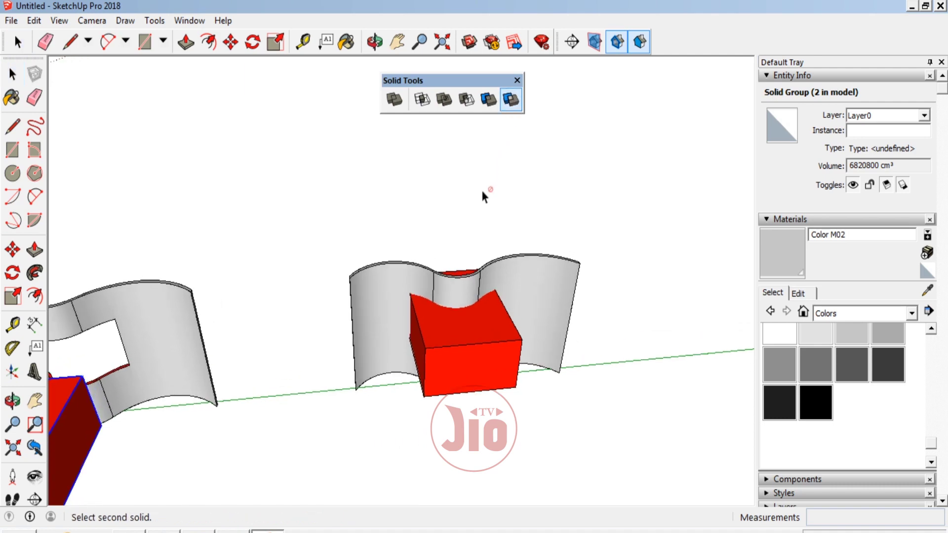
{"action": "left_click", "coordinate": [456, 348]}
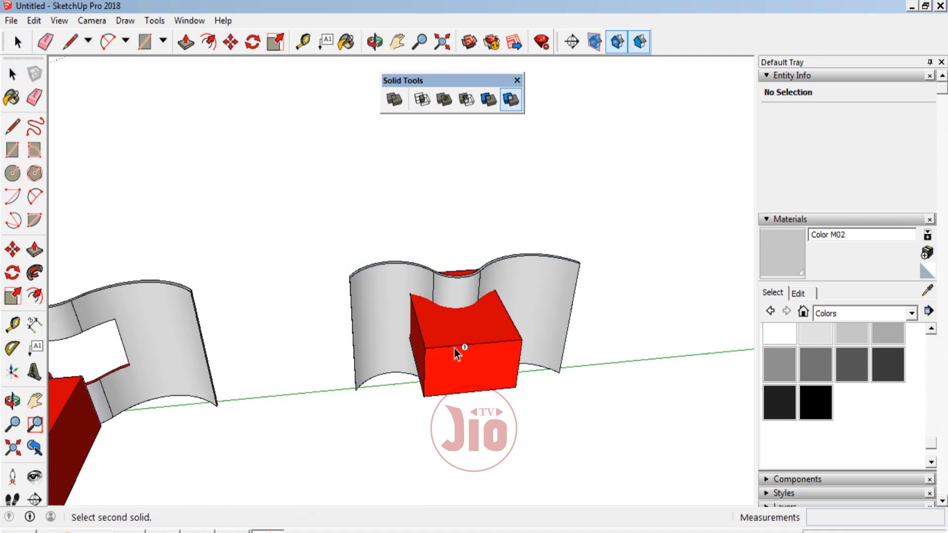
{"action": "left_click", "coordinate": [443, 330]}
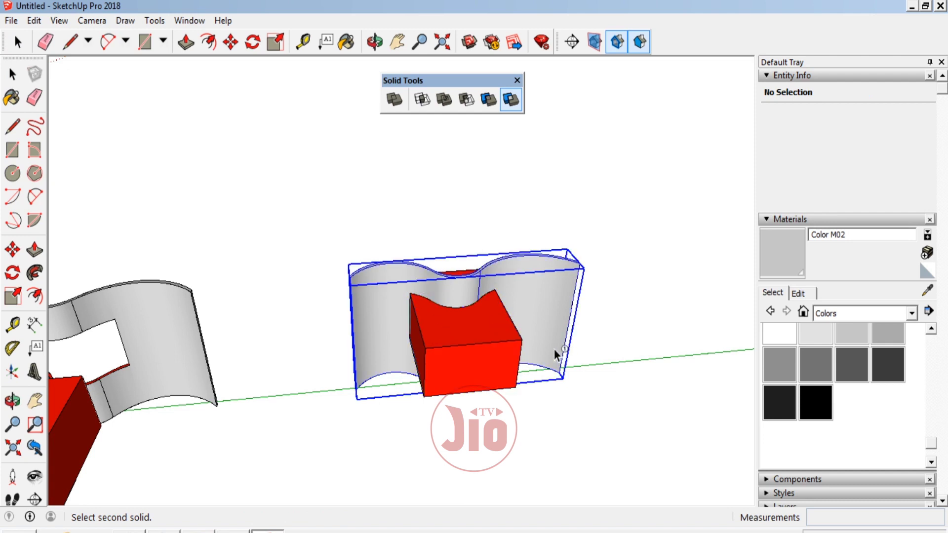
{"action": "left_click", "coordinate": [13, 75]}
{"action": "left_click", "coordinate": [485, 352]}
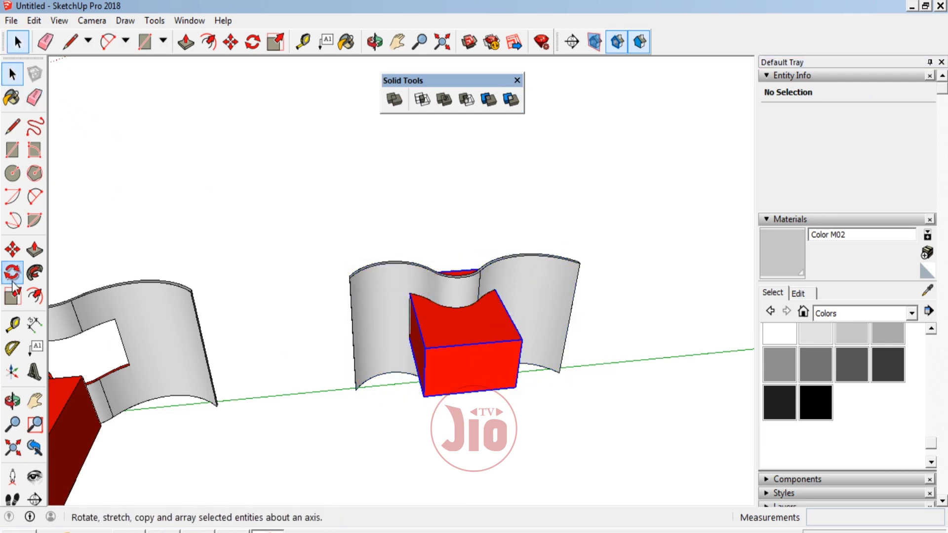
Step: Move the split red box along the red axis away from the wall
{"action": "left_click", "coordinate": [12, 250]}
{"action": "left_click", "coordinate": [476, 359]}
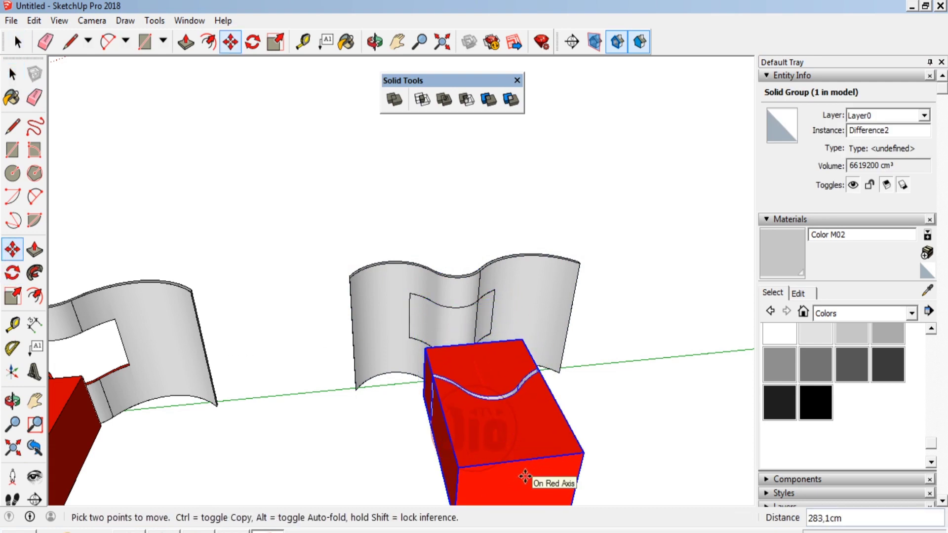
{"action": "left_click", "coordinate": [508, 461]}
Step: Orbit to inspect the 6619200 cm³ red box's wavy slot beside the wall
{"action": "left_click", "coordinate": [12, 401]}
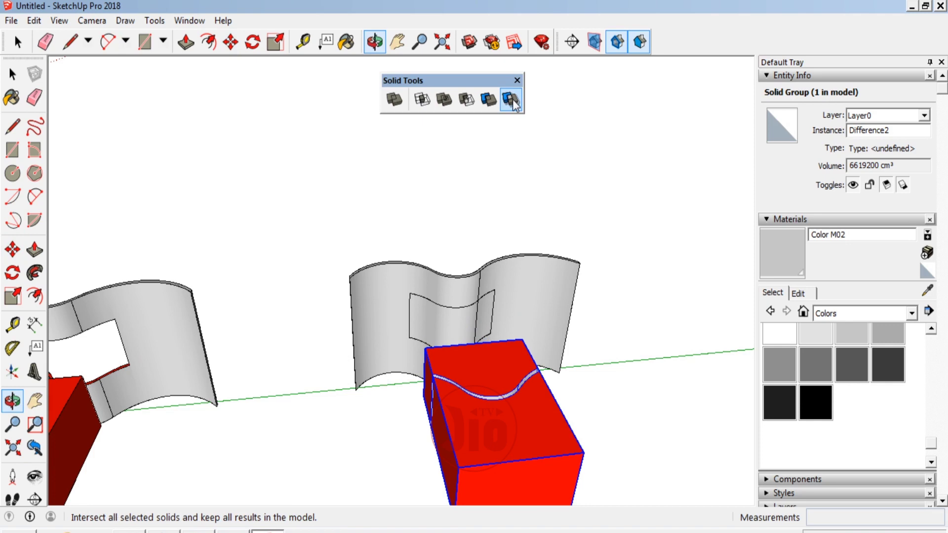
{"action": "mouse_move", "coordinate": [393, 347]}
{"action": "left_mouse_down"}
{"action": "mouse_move", "coordinate": [623, 401]}
{"action": "mouse_move", "coordinate": [475, 328]}
{"action": "mouse_move", "coordinate": [451, 238]}
{"action": "mouse_move", "coordinate": [428, 235]}
{"action": "left_mouse_up"}
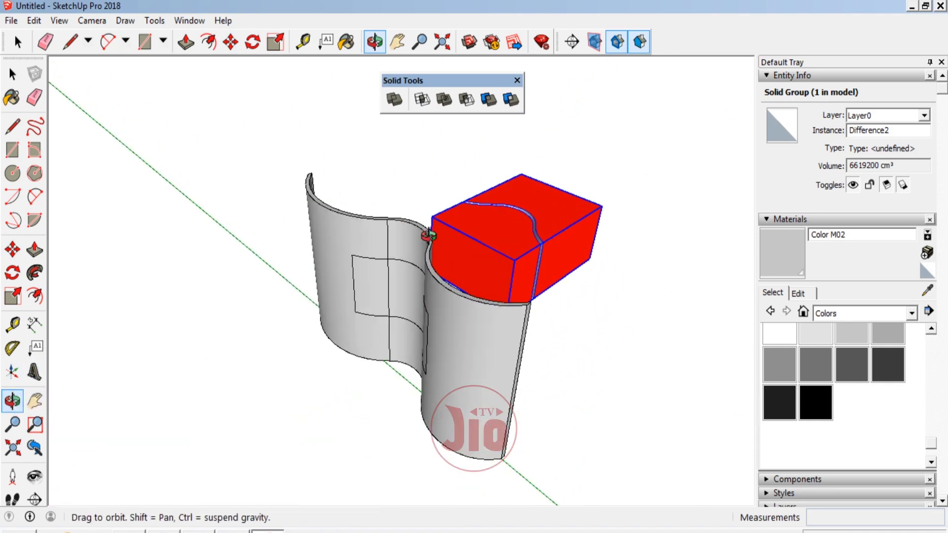
{"action": "scroll", "coordinate": [459, 273], "scroll_direction": "up", "scroll_amount": 2}
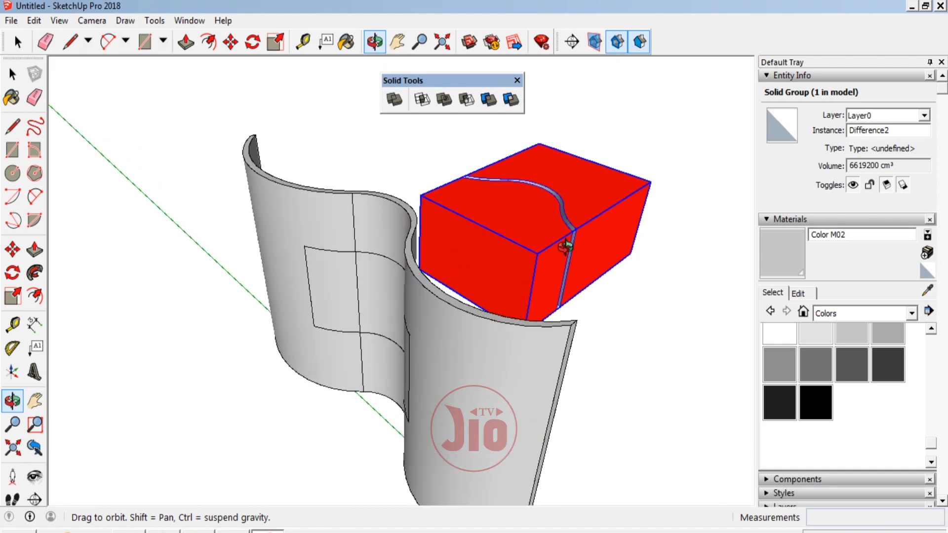
{"action": "mouse_move", "coordinate": [566, 247]}
{"action": "left_mouse_down"}
{"action": "mouse_move", "coordinate": [360, 313]}
{"action": "mouse_move", "coordinate": [639, 356]}
{"action": "mouse_move", "coordinate": [579, 276]}
{"action": "mouse_move", "coordinate": [451, 338]}
{"action": "mouse_move", "coordinate": [346, 344]}
{"action": "mouse_move", "coordinate": [377, 298]}
{"action": "mouse_move", "coordinate": [338, 349]}
{"action": "mouse_move", "coordinate": [376, 332]}
{"action": "mouse_move", "coordinate": [424, 364]}
{"action": "mouse_move", "coordinate": [313, 127]}
{"action": "mouse_move", "coordinate": [297, 197]}
{"action": "left_mouse_up"}
Step: Select the intersection piece inside the wall and zoom in on it
{"action": "key", "text": "space"}
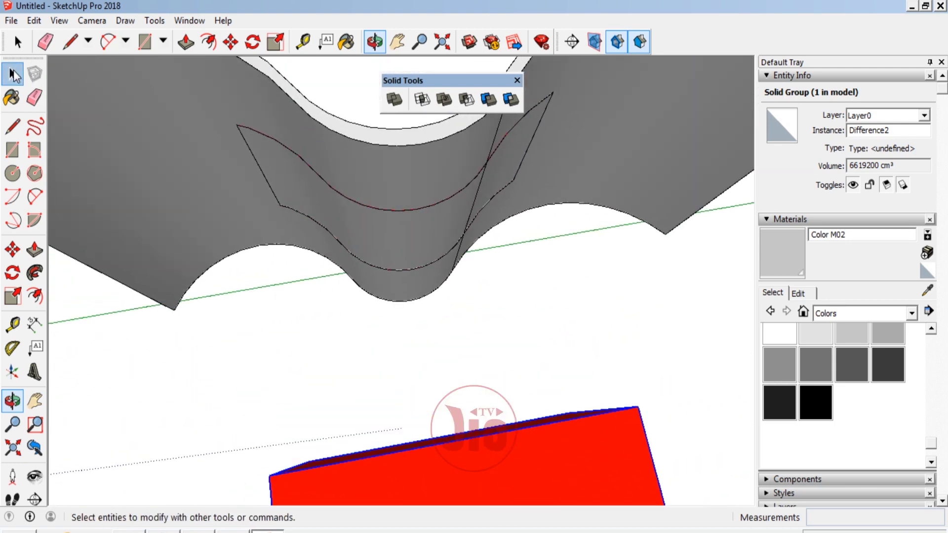
{"action": "left_click", "coordinate": [323, 190]}
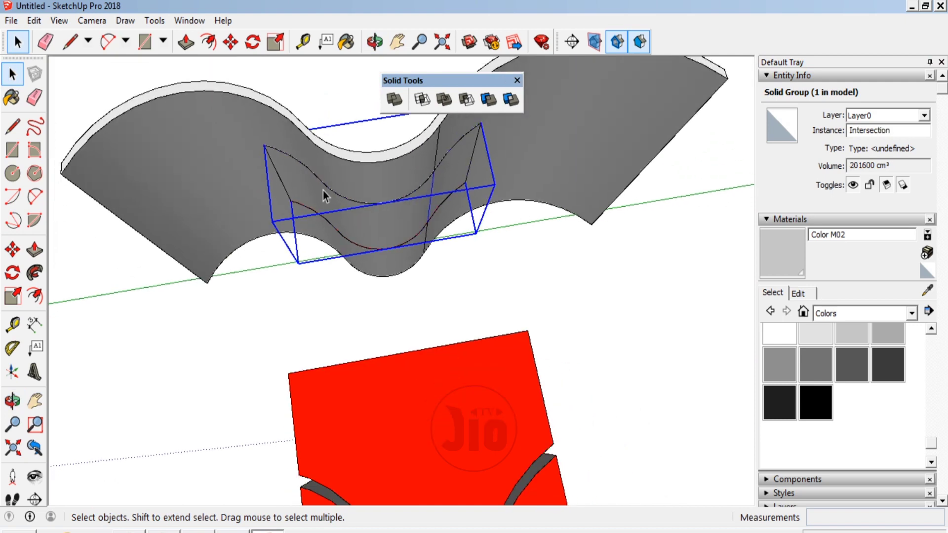
{"action": "scroll", "coordinate": [323, 191], "scroll_direction": "down", "scroll_amount": 2}
{"action": "scroll", "coordinate": [360, 428], "scroll_direction": "up", "scroll_amount": 3}
{"action": "scroll", "coordinate": [366, 478], "scroll_direction": "up", "scroll_amount": 2}
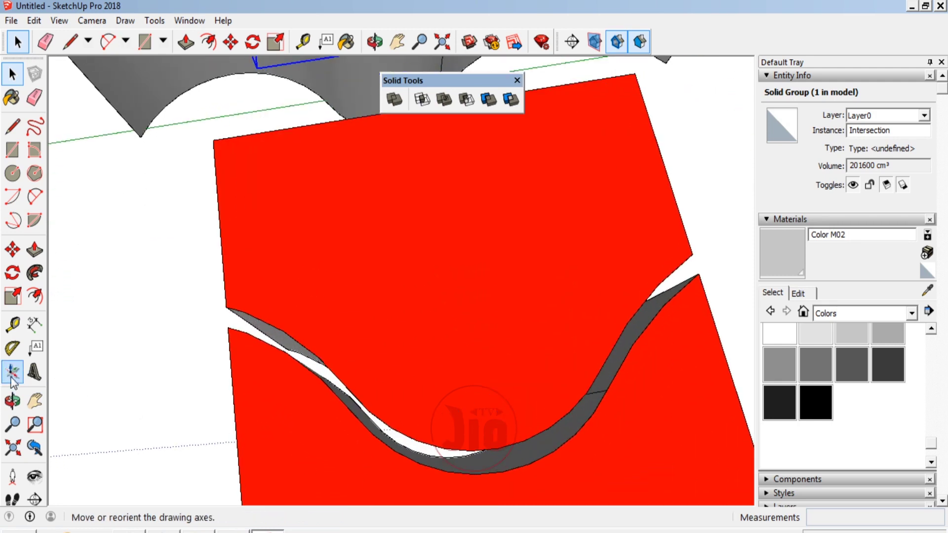
Step: Orbit around the red solid, then undo the move so the box returns into the wall
{"action": "left_click", "coordinate": [12, 401]}
{"action": "mouse_move", "coordinate": [376, 363]}
{"action": "left_mouse_down"}
{"action": "mouse_move", "coordinate": [393, 374]}
{"action": "mouse_move", "coordinate": [452, 350]}
{"action": "mouse_move", "coordinate": [416, 372]}
{"action": "mouse_move", "coordinate": [345, 334]}
{"action": "mouse_move", "coordinate": [672, 241]}
{"action": "mouse_move", "coordinate": [704, 174]}
{"action": "mouse_move", "coordinate": [593, 334]}
{"action": "mouse_move", "coordinate": [372, 360]}
{"action": "mouse_move", "coordinate": [426, 330]}
{"action": "left_mouse_up"}
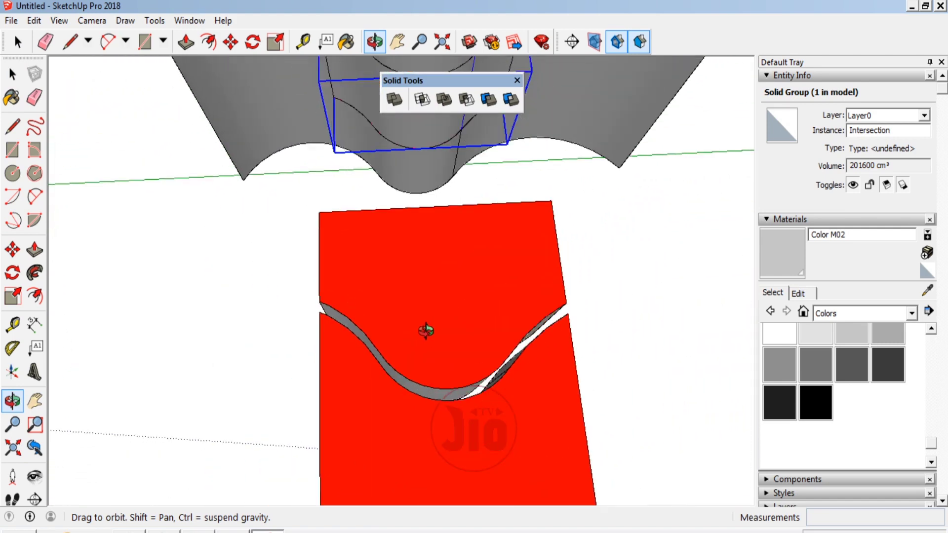
{"action": "scroll", "coordinate": [425, 330], "scroll_direction": "down", "scroll_amount": 2}
{"action": "scroll", "coordinate": [425, 330], "scroll_direction": "down", "scroll_amount": 1}
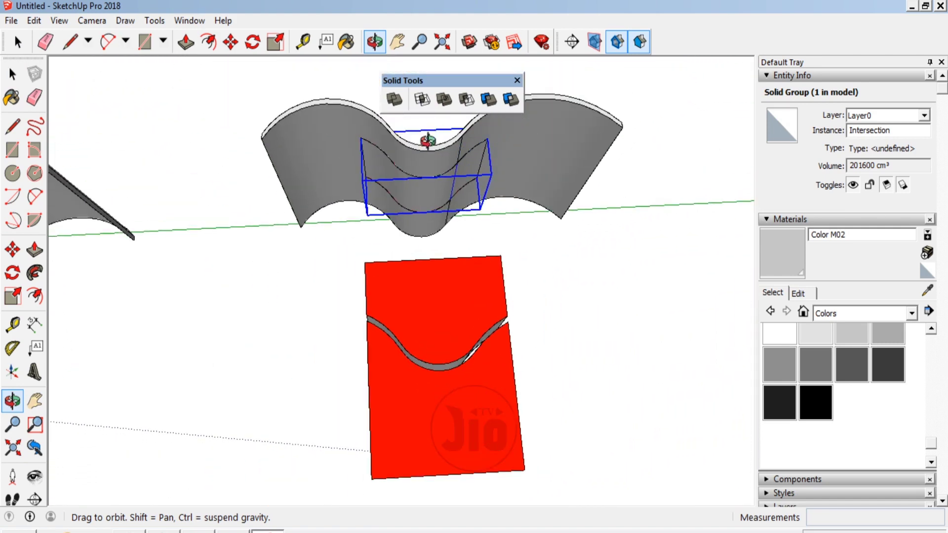
{"action": "key", "text": "ctrl+z"}
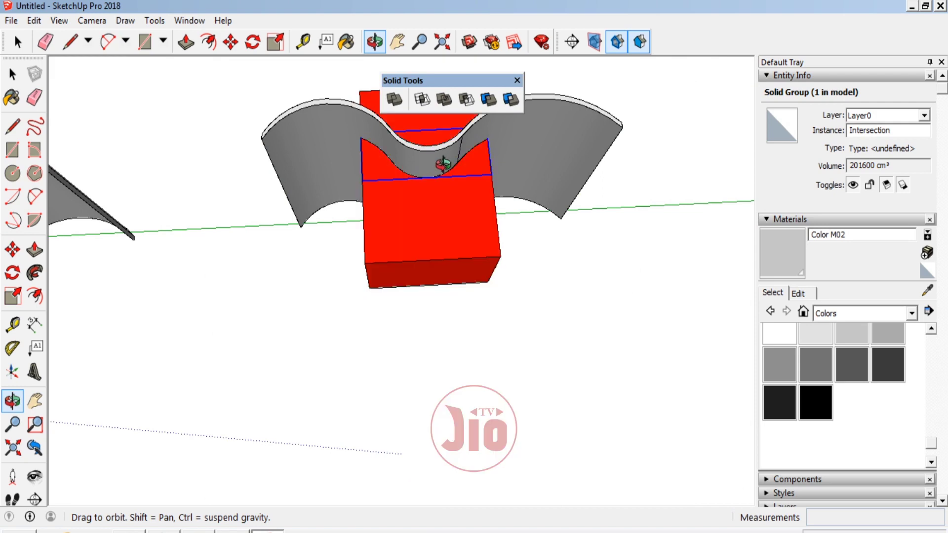
{"action": "key", "text": "space"}
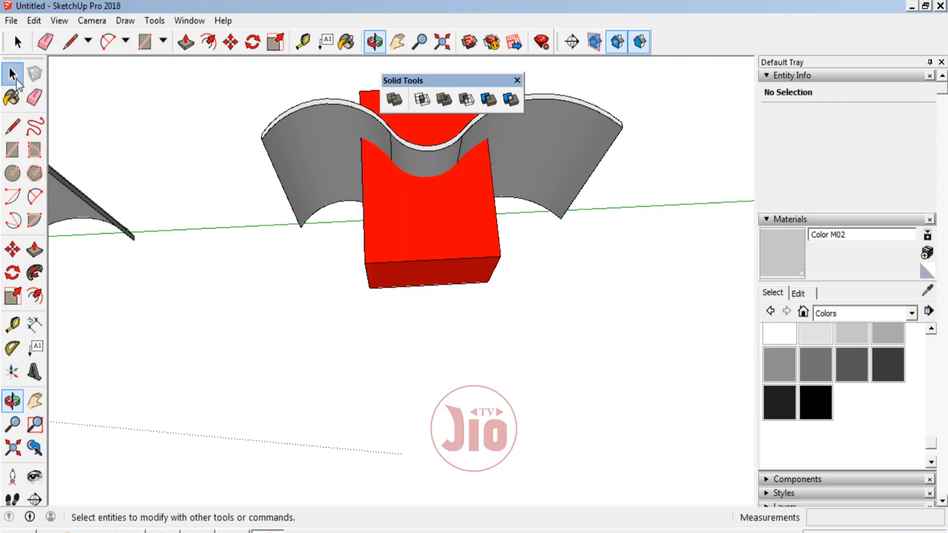
Step: Reapply Split to the fifth pair, wall first, then red box, and select the resulting box
{"action": "scroll", "coordinate": [447, 276], "scroll_direction": "down", "scroll_amount": 2}
{"action": "left_click", "coordinate": [439, 209]}
{"action": "scroll", "coordinate": [439, 209], "scroll_direction": "up", "scroll_amount": 2}
{"action": "scroll", "coordinate": [440, 209], "scroll_direction": "up", "scroll_amount": 2}
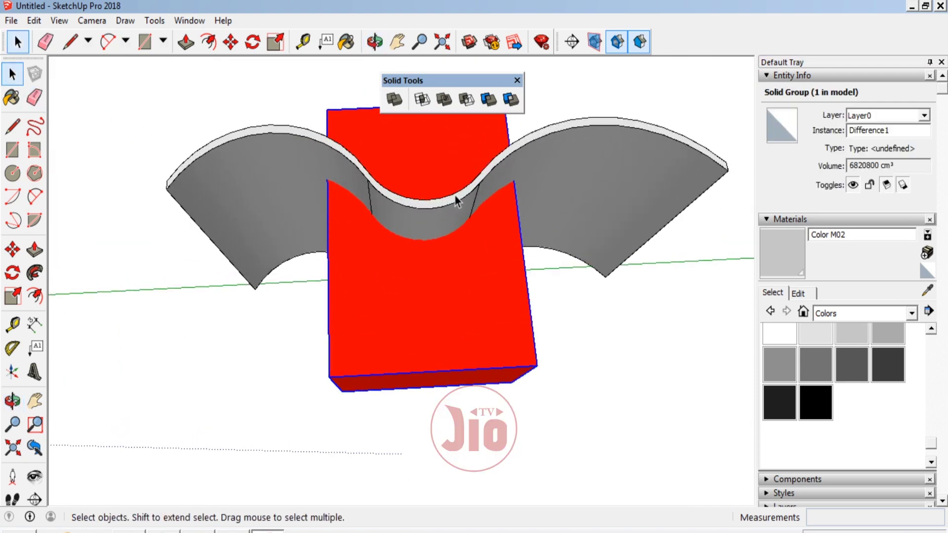
{"action": "left_click", "coordinate": [262, 103]}
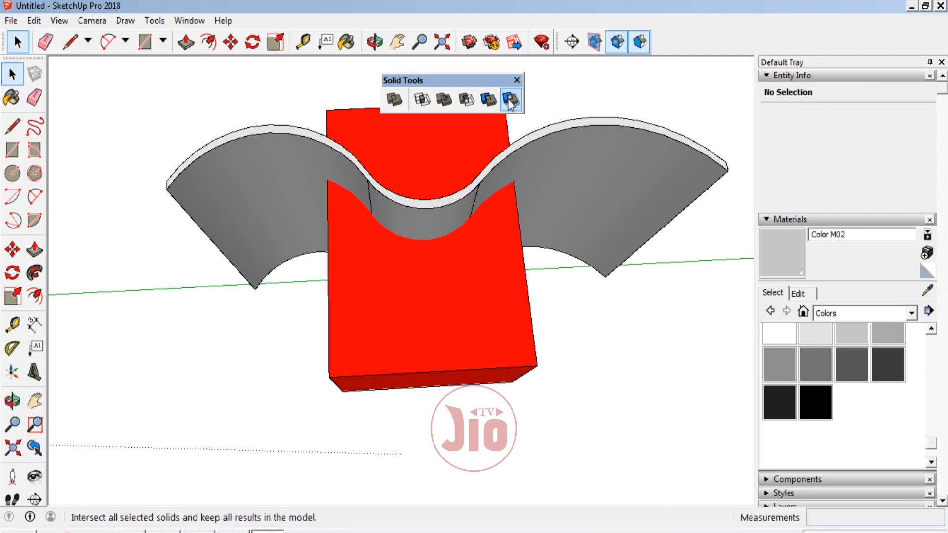
{"action": "left_click", "coordinate": [509, 102]}
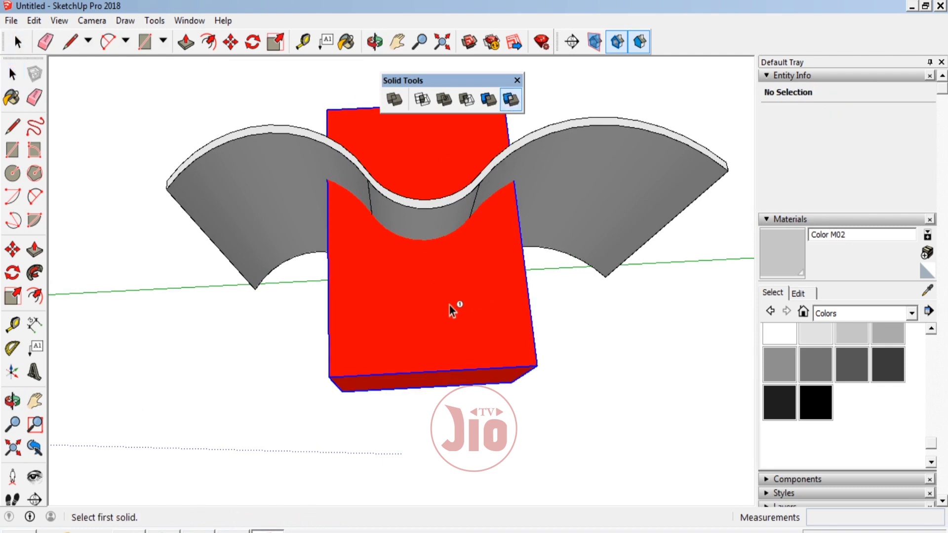
{"action": "left_click", "coordinate": [244, 166]}
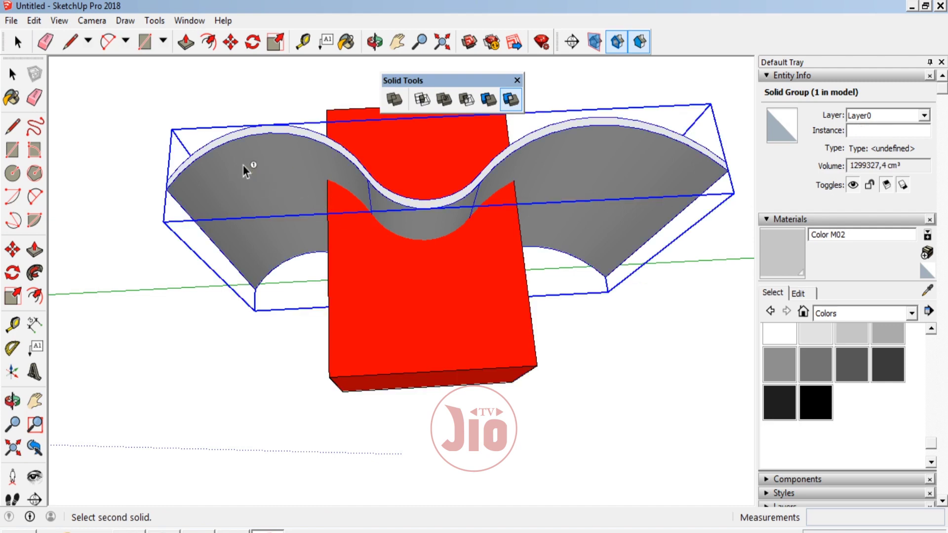
{"action": "left_click", "coordinate": [383, 303]}
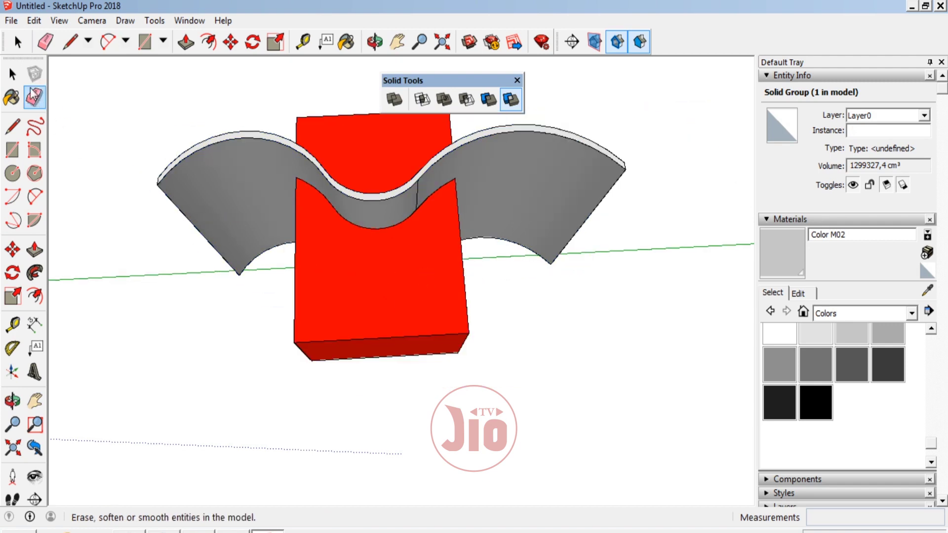
{"action": "left_click", "coordinate": [12, 74]}
{"action": "middle_click_drag", "start_coordinate": [364, 200], "coordinate": [416, 253]}
{"action": "left_click", "coordinate": [416, 256]}
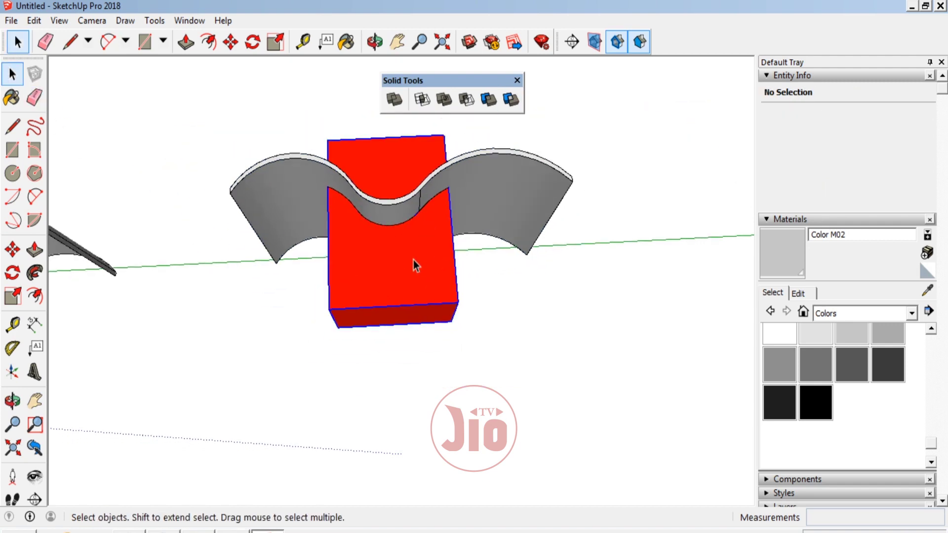
Step: Move the split red box down away from the wall and orbit to view its wavy groove
{"action": "left_click", "coordinate": [12, 249]}
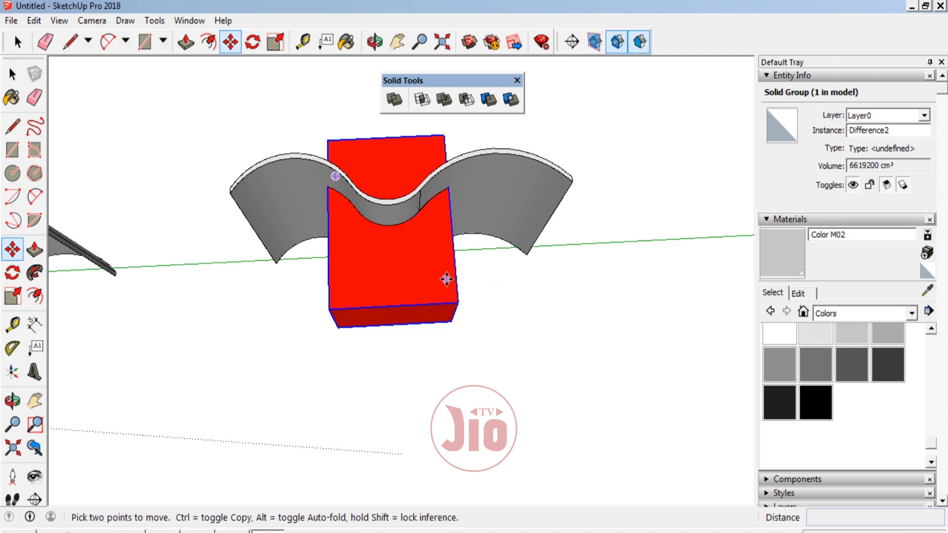
{"action": "left_click", "coordinate": [440, 254]}
{"action": "type", "text": "250"}
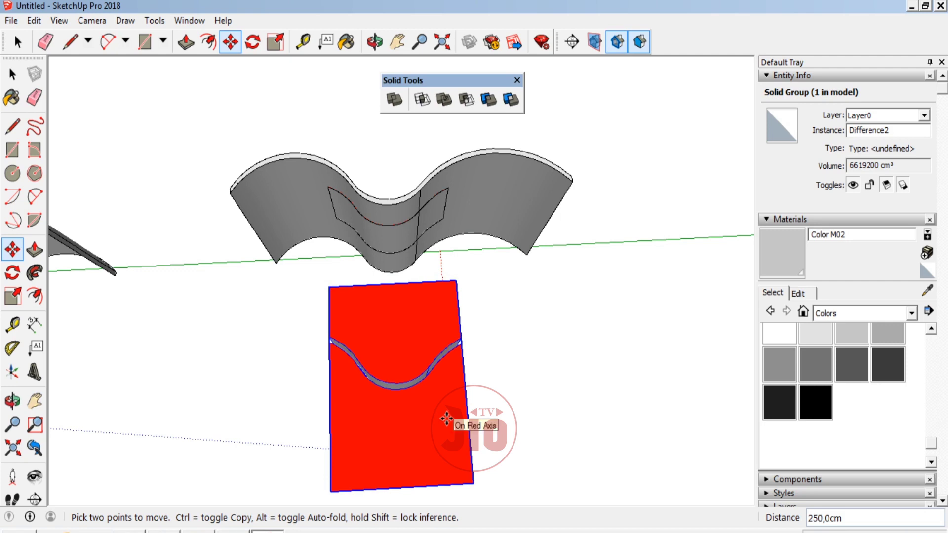
{"action": "left_click", "coordinate": [13, 401]}
{"action": "mouse_move", "coordinate": [393, 297]}
{"action": "left_mouse_down"}
{"action": "mouse_move", "coordinate": [396, 402]}
{"action": "mouse_move", "coordinate": [397, 327]}
{"action": "left_mouse_up"}
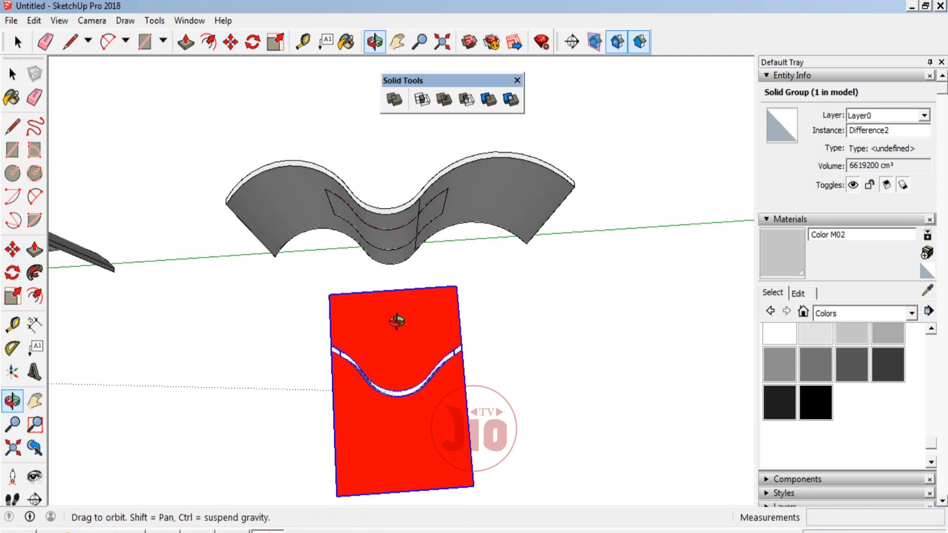
{"action": "mouse_move", "coordinate": [344, 200]}
{"action": "left_mouse_down"}
{"action": "mouse_move", "coordinate": [332, 235]}
{"action": "mouse_move", "coordinate": [486, 141]}
{"action": "left_mouse_up"}
{"action": "left_click", "coordinate": [12, 74]}
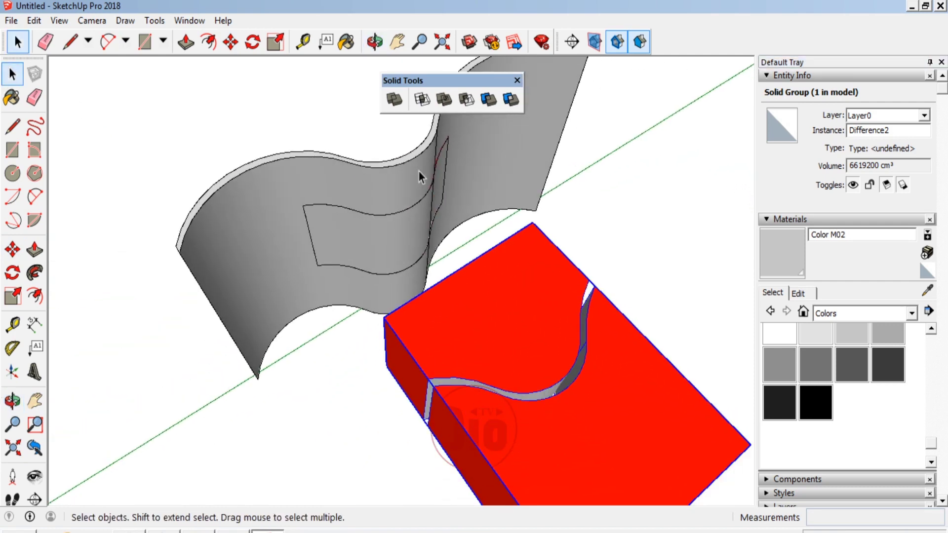
{"action": "scroll", "coordinate": [535, 426], "scroll_direction": "up", "scroll_amount": 3}
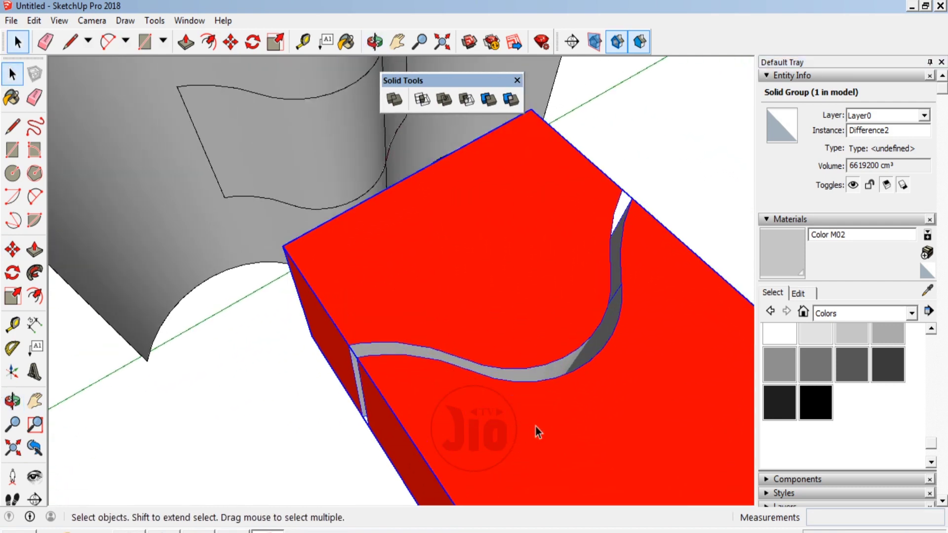
{"action": "left_click", "coordinate": [13, 400]}
Step: Orbit and zoom out to frame all five solid-operation results from the front
{"action": "mouse_move", "coordinate": [555, 321]}
{"action": "left_mouse_down"}
{"action": "mouse_move", "coordinate": [429, 247]}
{"action": "mouse_move", "coordinate": [417, 383]}
{"action": "mouse_move", "coordinate": [379, 406]}
{"action": "mouse_move", "coordinate": [341, 267]}
{"action": "mouse_move", "coordinate": [493, 281]}
{"action": "mouse_move", "coordinate": [478, 272]}
{"action": "mouse_move", "coordinate": [463, 279]}
{"action": "mouse_move", "coordinate": [493, 406]}
{"action": "mouse_move", "coordinate": [457, 265]}
{"action": "mouse_move", "coordinate": [577, 219]}
{"action": "left_mouse_up"}
{"action": "scroll", "coordinate": [577, 218], "scroll_direction": "down", "scroll_amount": 2}
{"action": "scroll", "coordinate": [551, 231], "scroll_direction": "down", "scroll_amount": 3}
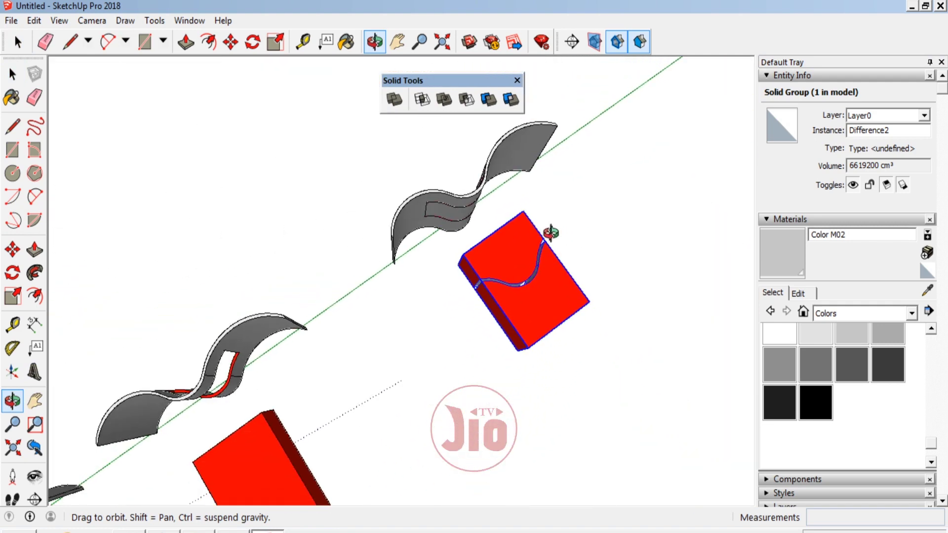
{"action": "scroll", "coordinate": [528, 241], "scroll_direction": "down", "scroll_amount": 2}
{"action": "scroll", "coordinate": [517, 202], "scroll_direction": "down", "scroll_amount": 1}
{"action": "mouse_move", "coordinate": [518, 202]}
{"action": "left_mouse_down"}
{"action": "mouse_move", "coordinate": [438, 342]}
{"action": "mouse_move", "coordinate": [281, 215]}
{"action": "mouse_move", "coordinate": [297, 208]}
{"action": "left_mouse_up"}
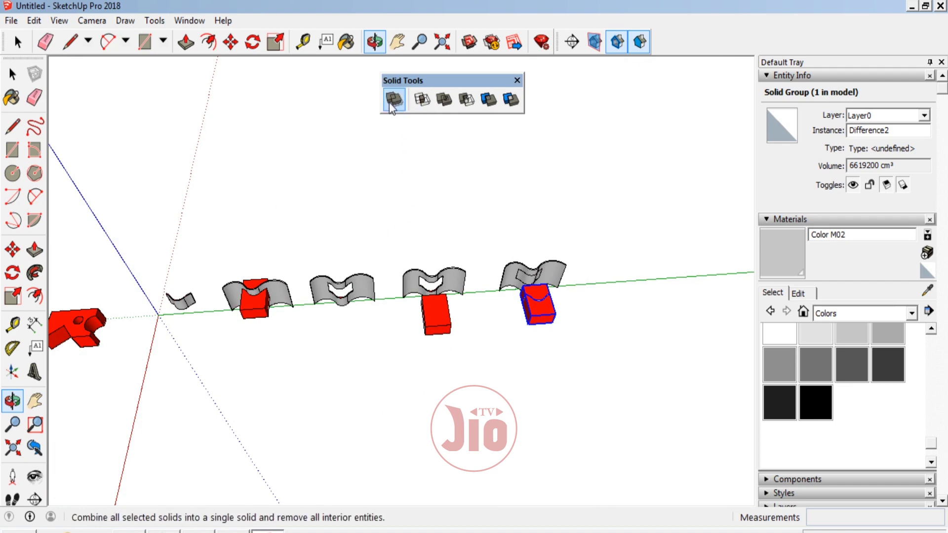